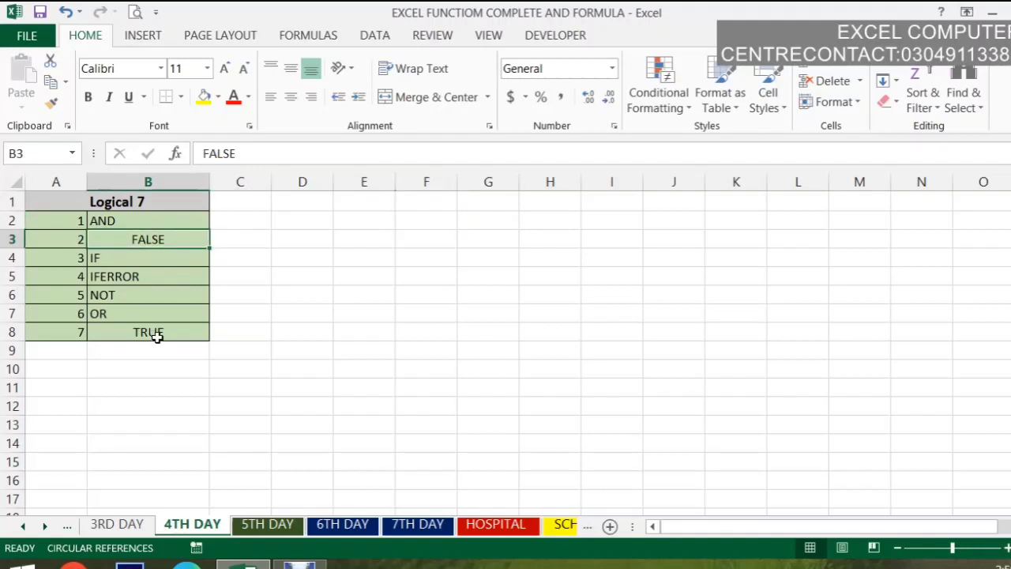
{"action": "left_click", "coordinate": [155, 333]}
{"action": "left_click", "coordinate": [148, 238]}
{"action": "left_click", "coordinate": [153, 332]}
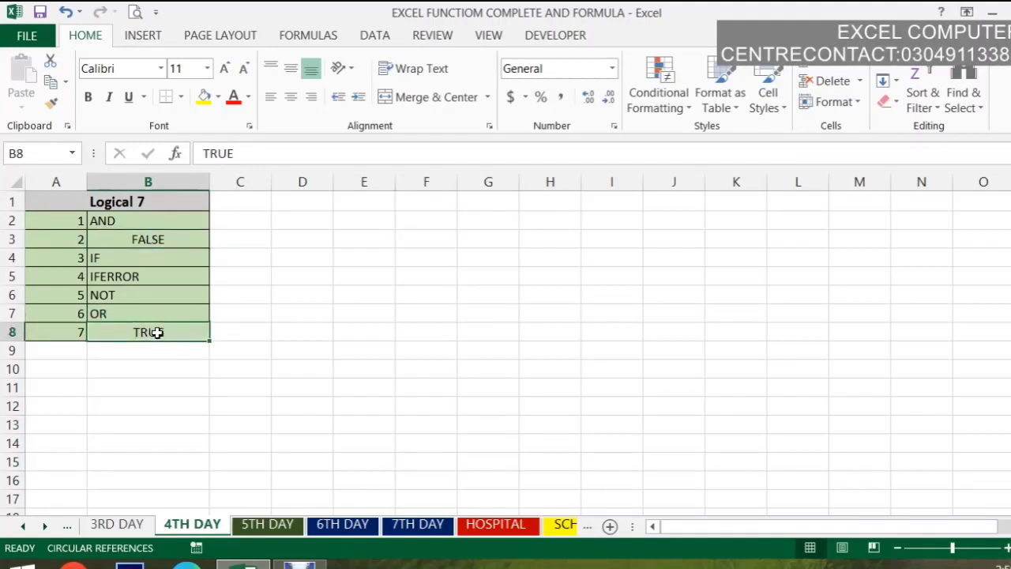
Enter a sample surname in cell D2 and a different short name in cell E2
{"action": "left_click", "coordinate": [332, 212]}
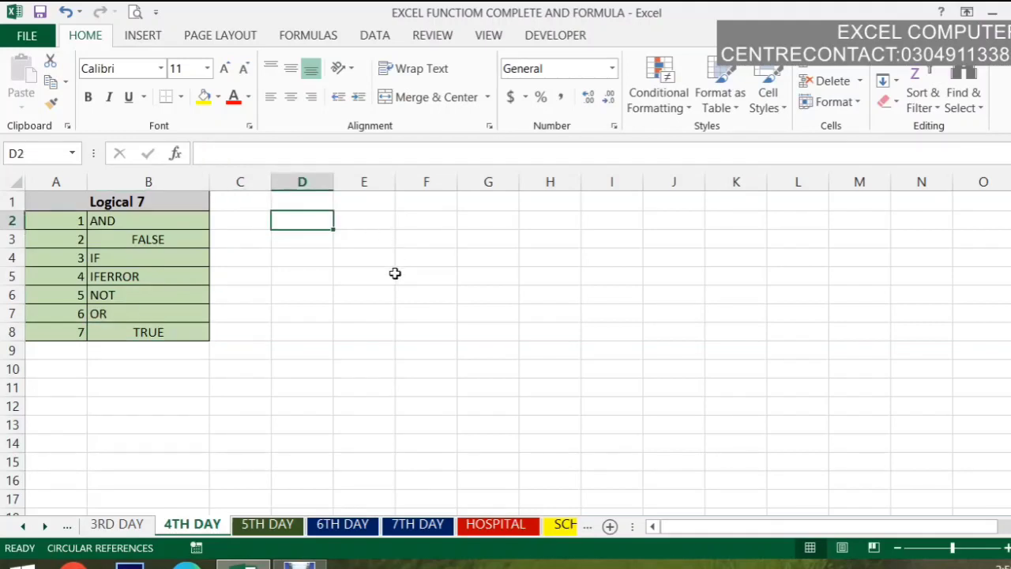
{"action": "type", "text": "KHAN"}
{"action": "key", "text": "Tab"}
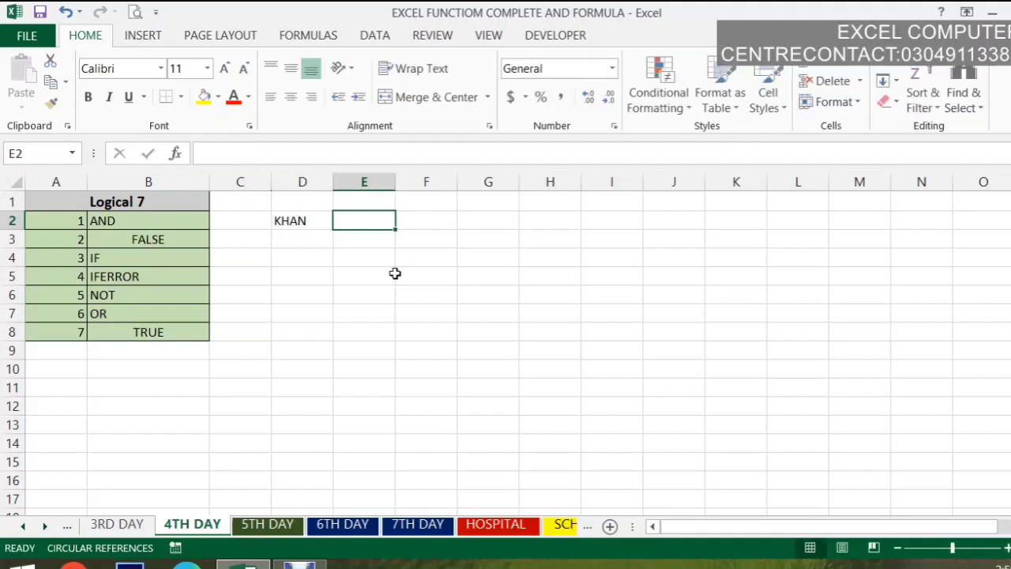
{"action": "type", "text": "JAN"}
{"action": "key", "text": "Return"}
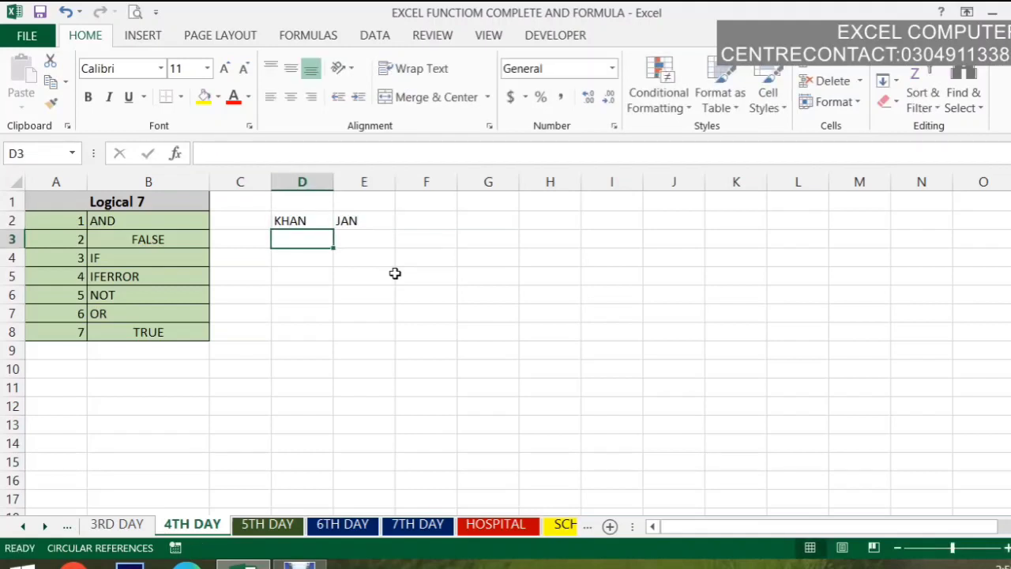
Enter an AND formula in cell D3 that tests whether D2=E2
{"action": "type", "text": "=AND("}
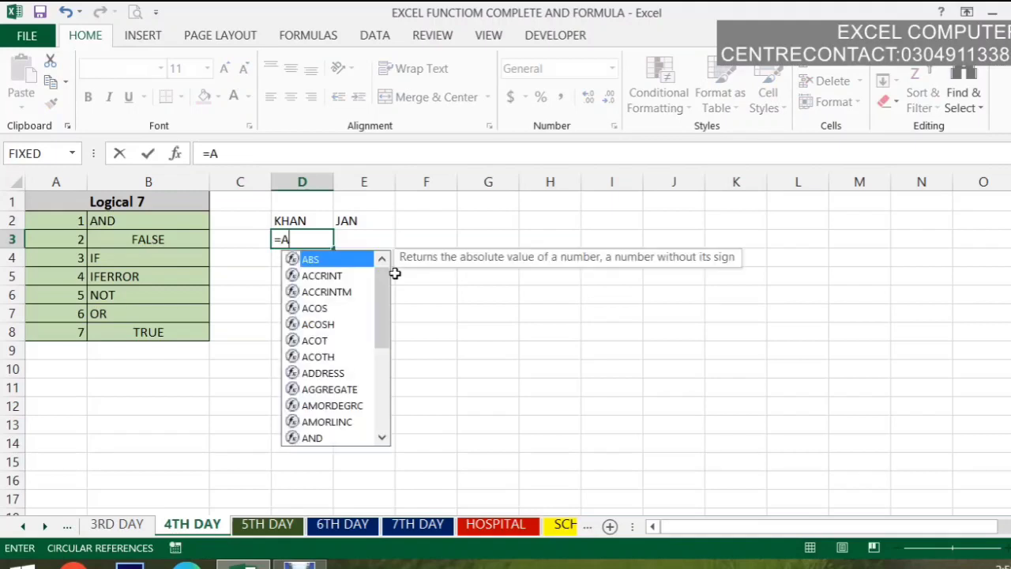
{"action": "left_click", "coordinate": [290, 220]}
{"action": "type", "text": "="}
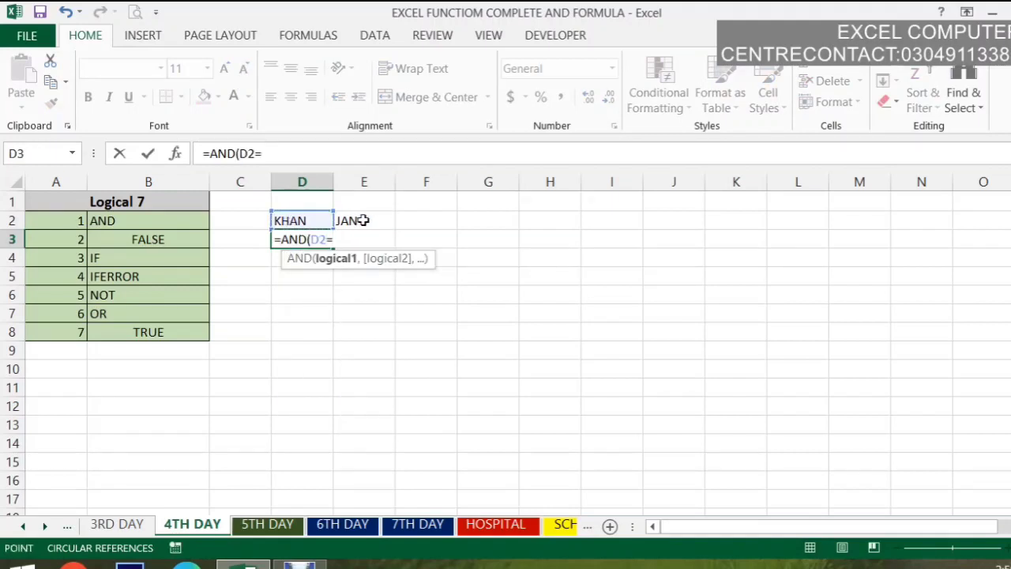
{"action": "left_click", "coordinate": [358, 220]}
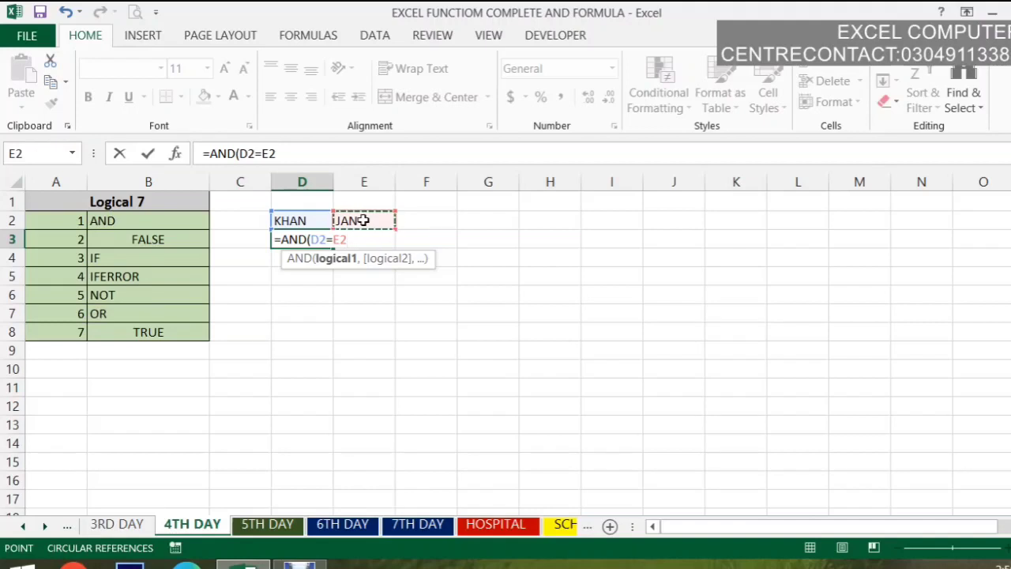
{"action": "key", "text": "Return"}
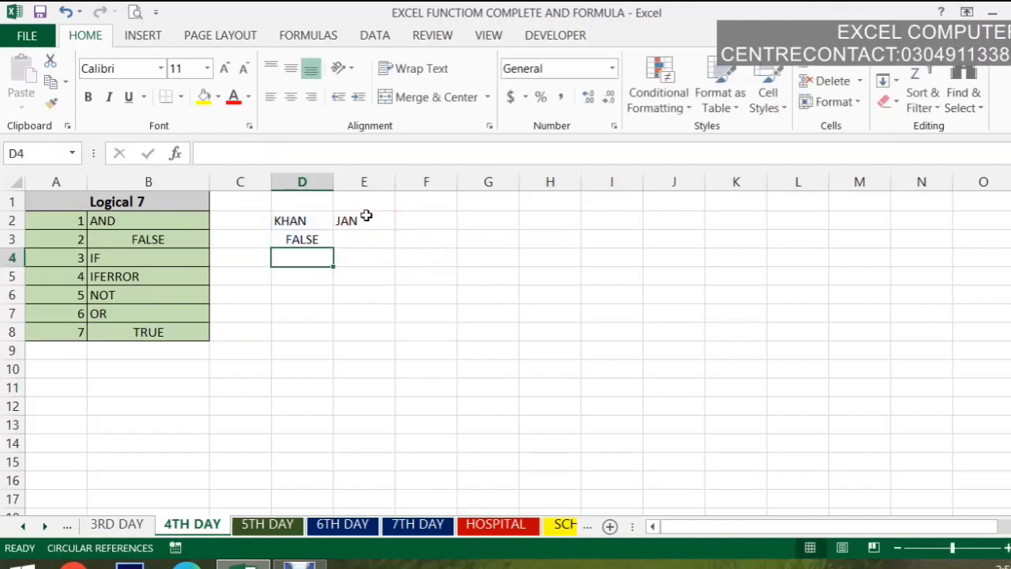
Replace the name in cell E2 with the same surname as in D2
{"action": "left_click", "coordinate": [360, 221]}
{"action": "type", "text": "KHAN"}
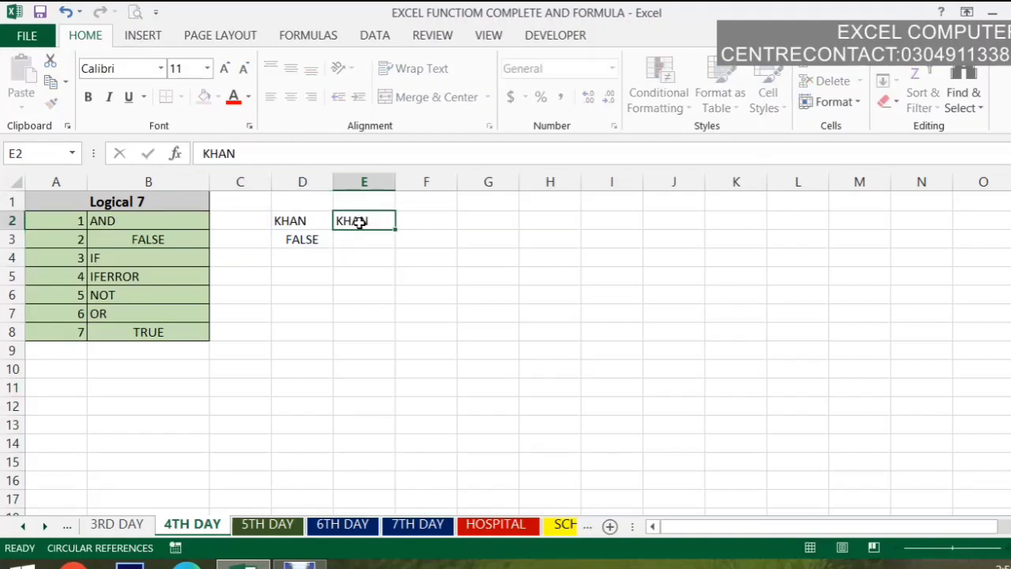
{"action": "key", "text": "Return"}
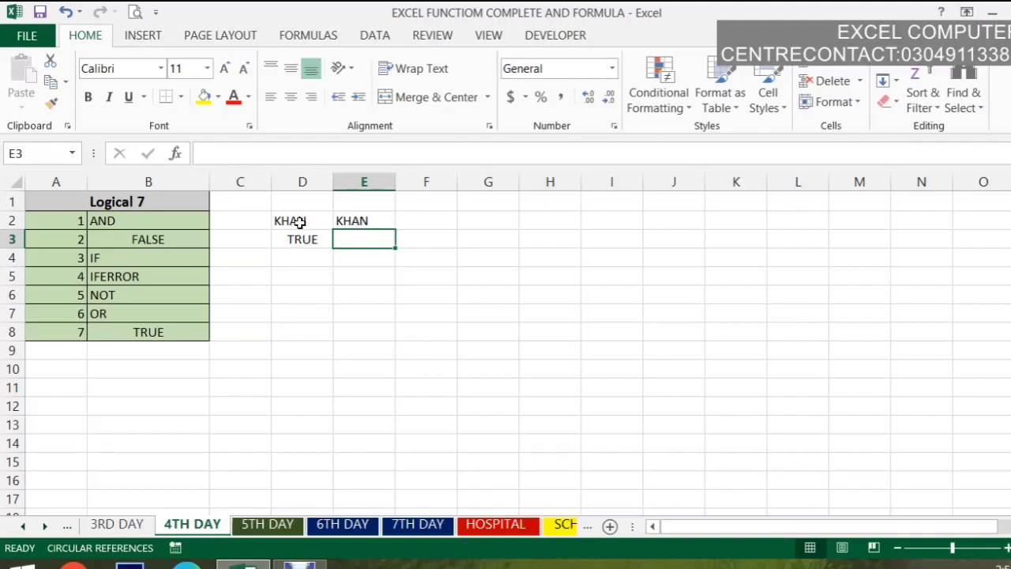
Enter the logical value FALSE in cell E5
{"action": "left_click", "coordinate": [362, 275]}
{"action": "type", "text": "FA"}
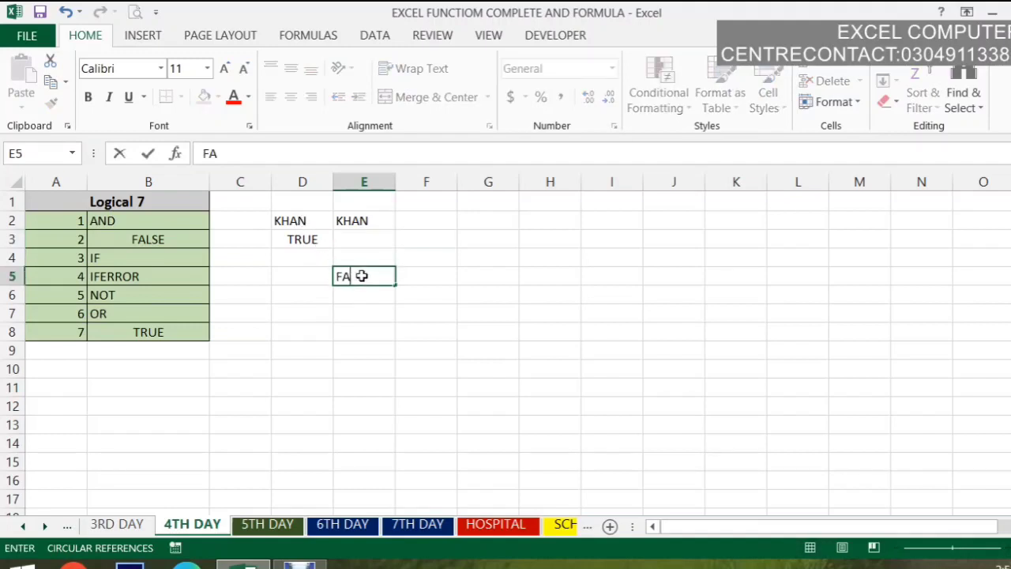
{"action": "key", "text": "BackSpace"}
{"action": "key", "text": "BackSpace"}
{"action": "type", "text": "fals"}
{"action": "key", "text": "Return"}
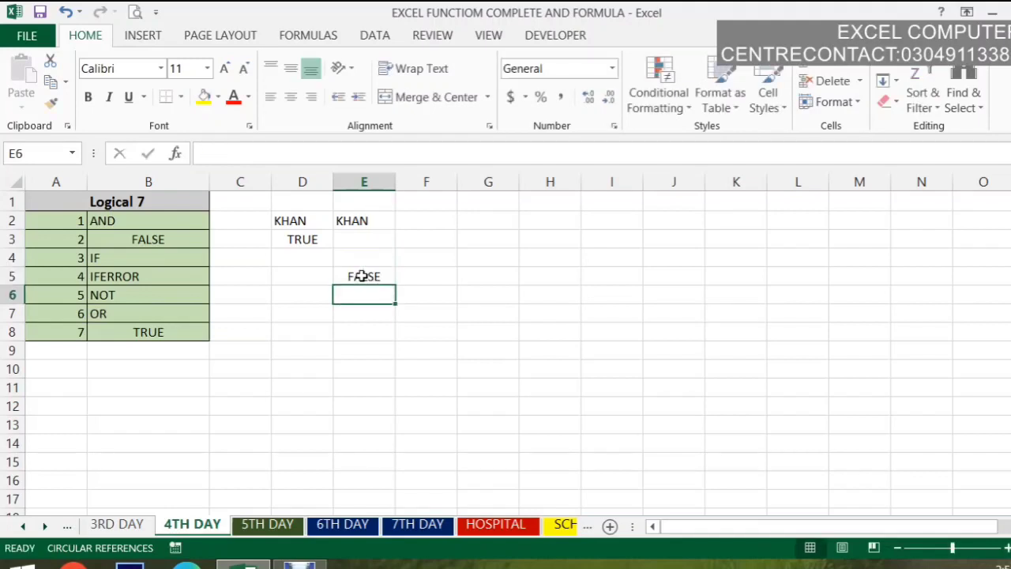
Clear the logical value from cell E5
{"action": "left_click", "coordinate": [371, 277]}
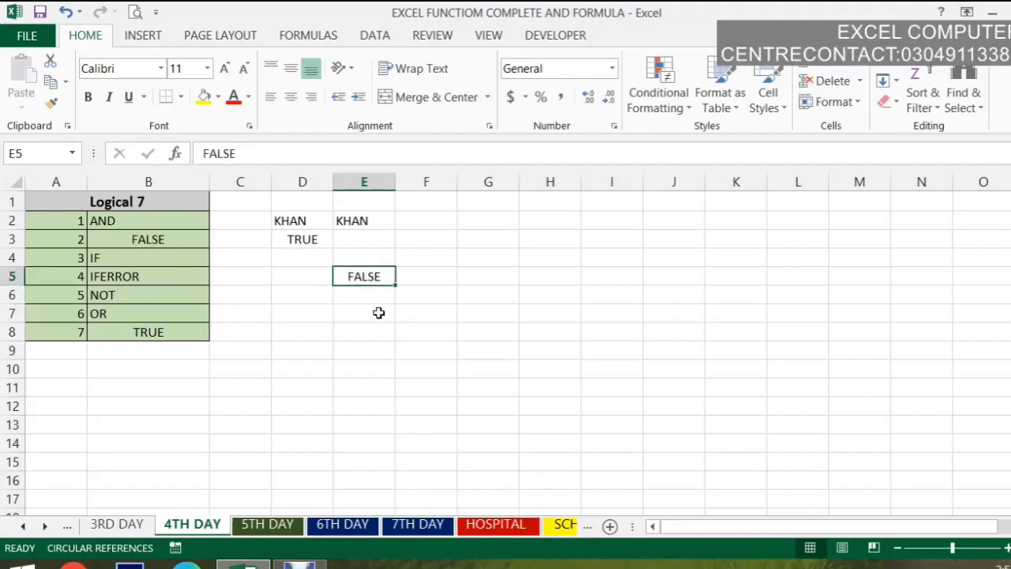
{"action": "key", "text": "BackSpace"}
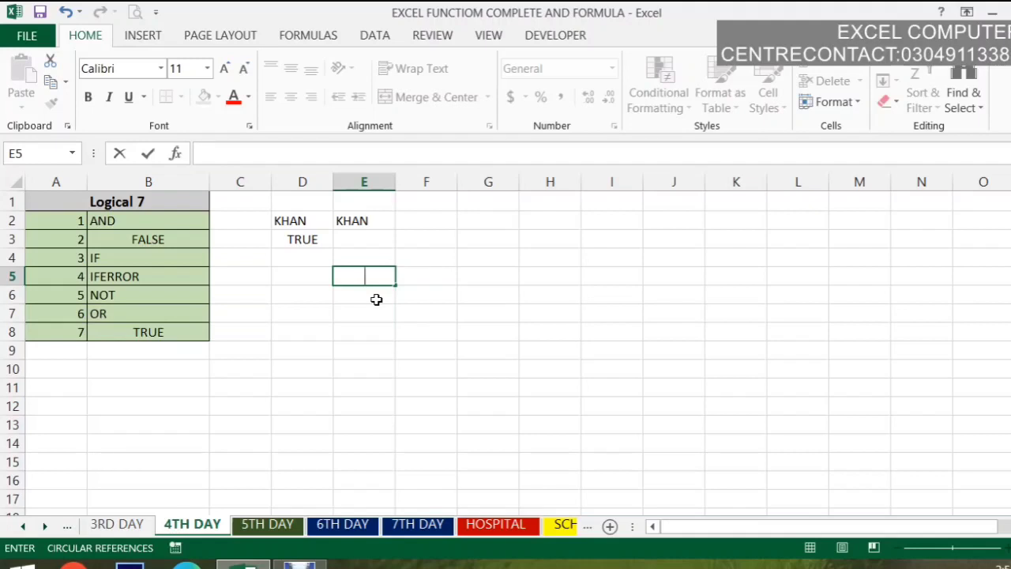
{"action": "key", "text": "Up"}
{"action": "key", "text": "Down"}
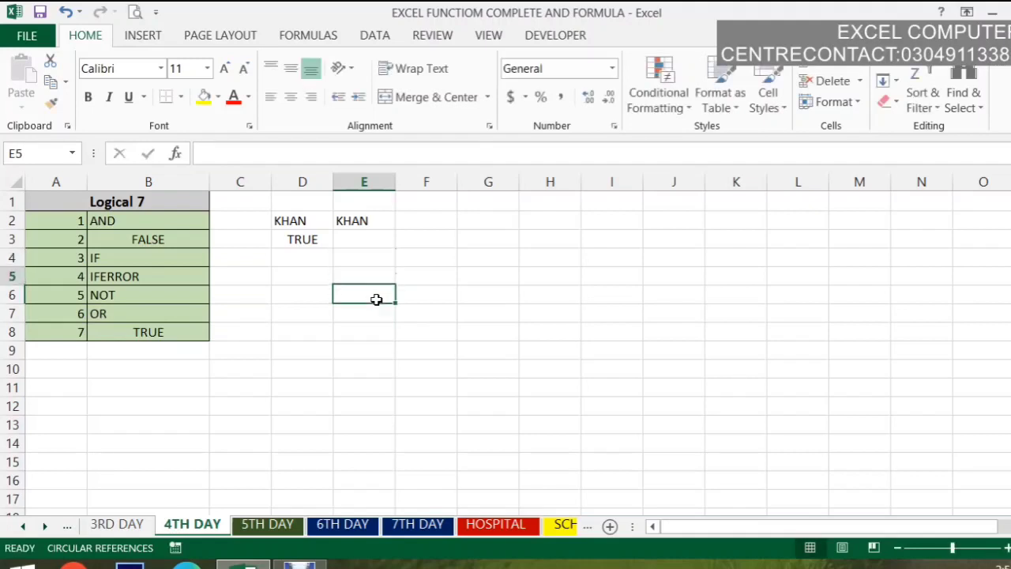
{"action": "key", "text": "Up"}
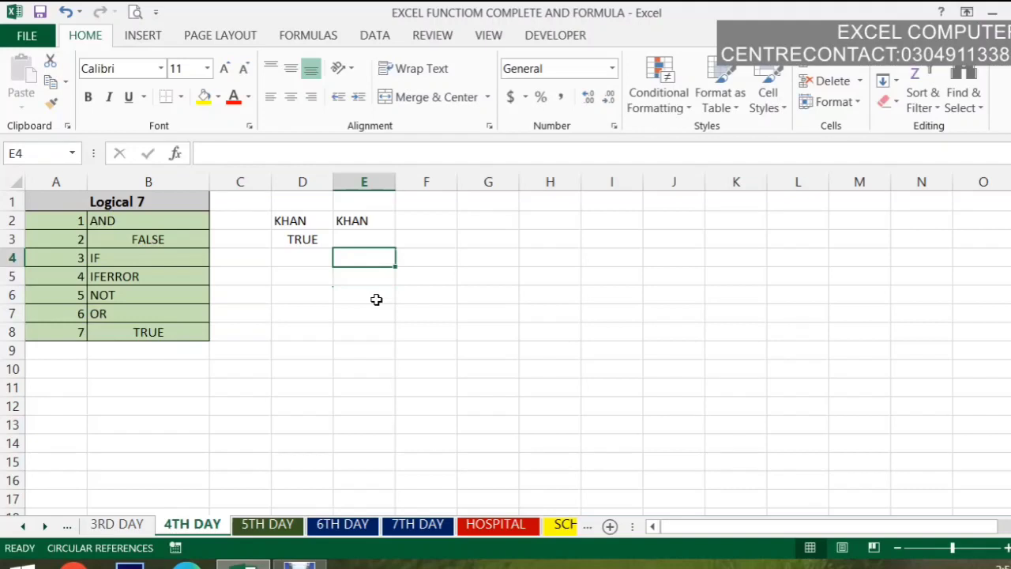
Enter "pass" in cell E4 and "fail" in cell F4 as sample data for the IF function
{"action": "left_click", "coordinate": [153, 257]}
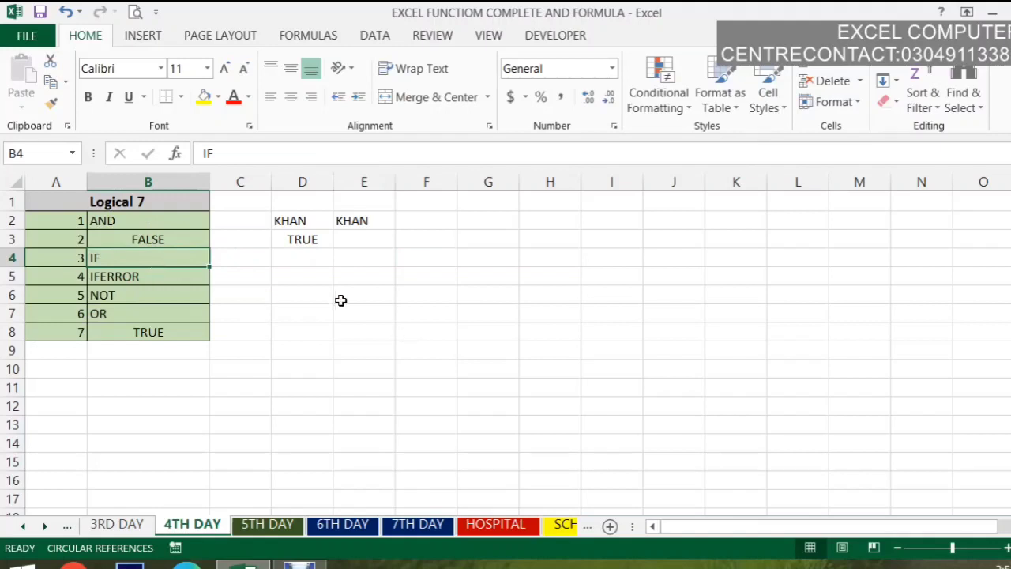
{"action": "left_click", "coordinate": [378, 282]}
{"action": "left_click", "coordinate": [374, 263]}
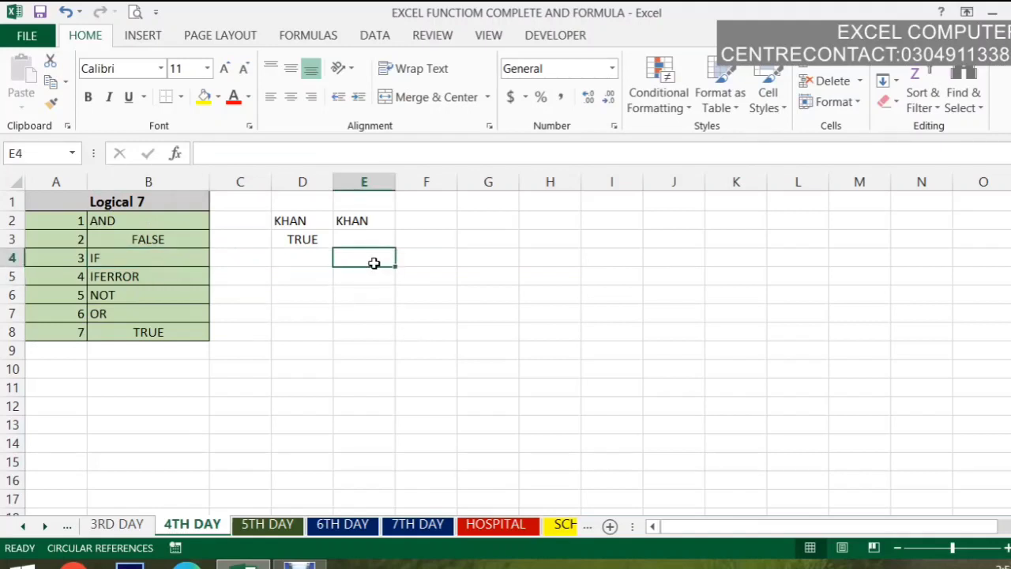
{"action": "type", "text": "pass"}
{"action": "key", "text": "Tab"}
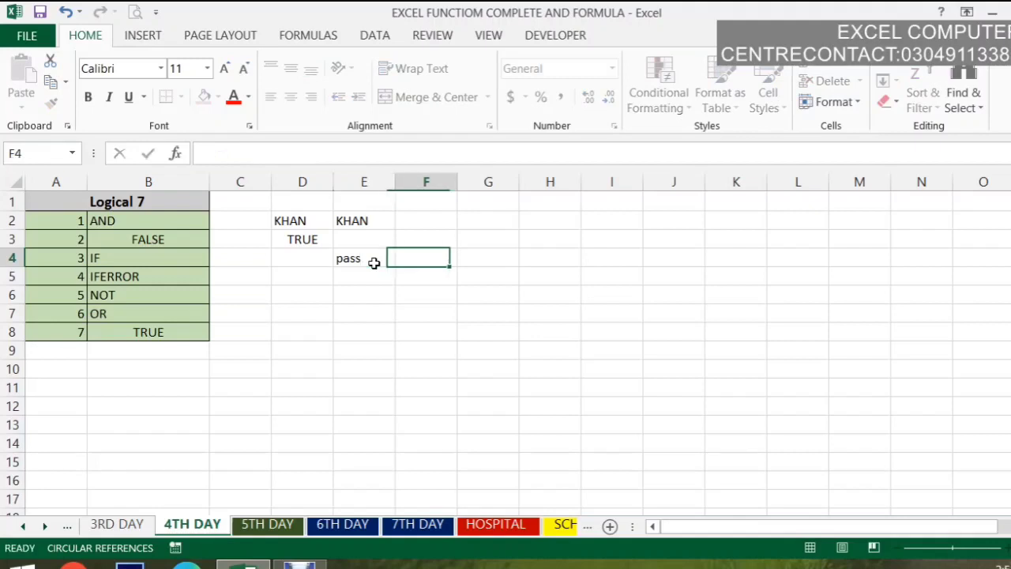
{"action": "type", "text": "faik"}
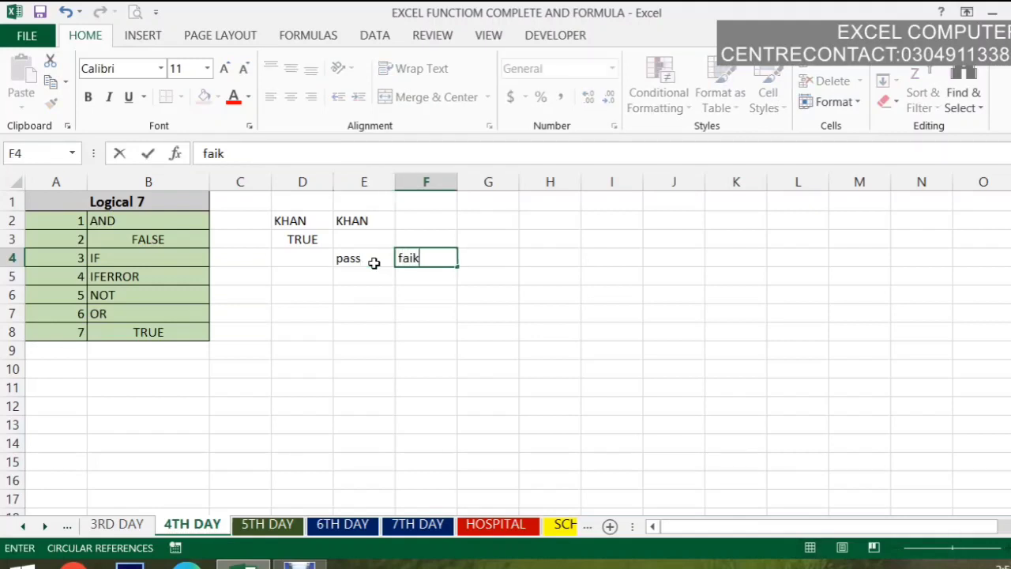
{"action": "key", "text": "BackSpace"}
{"action": "type", "text": "l"}
{"action": "key", "text": "Return"}
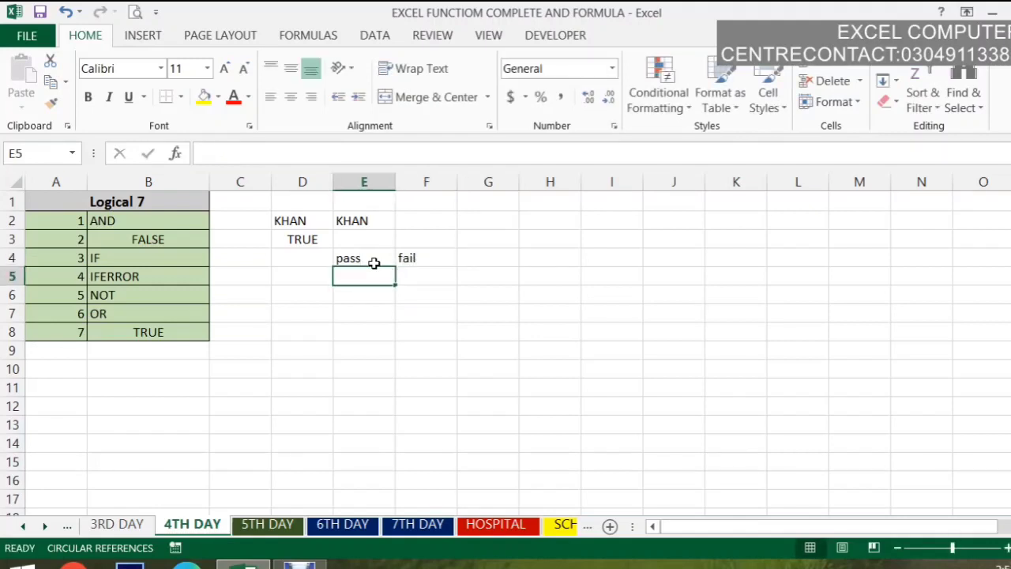
Start an IF formula in cell E5 with the logical test E4="pass"
{"action": "key", "text": "Return"}
{"action": "key", "text": "Up"}
{"action": "key", "text": "Down"}
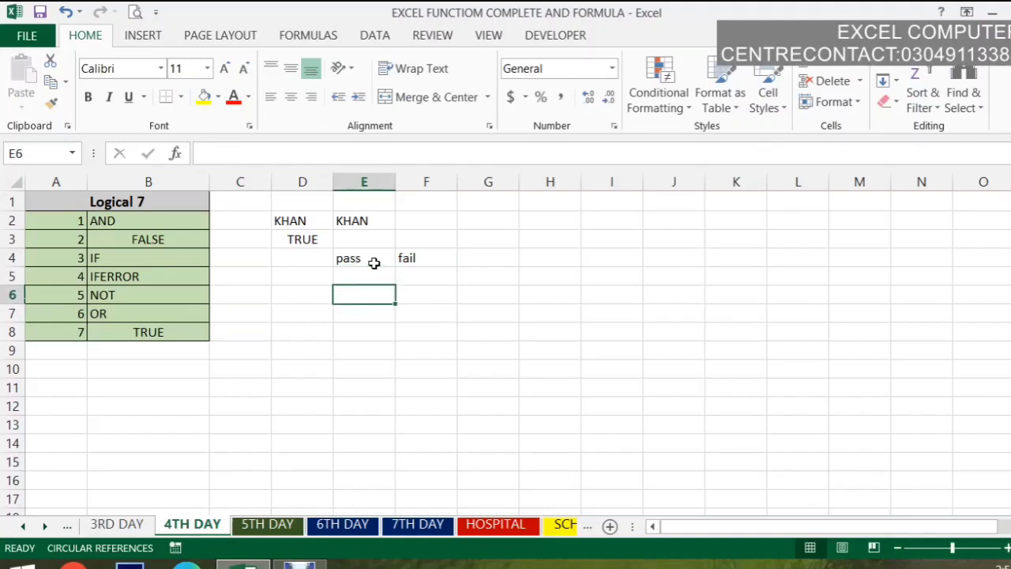
{"action": "key", "text": "Up"}
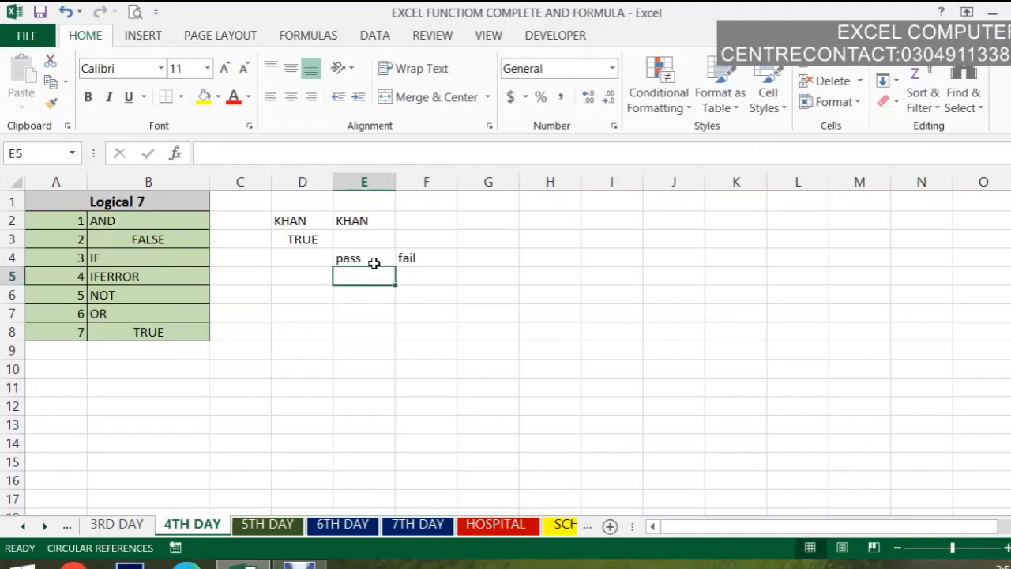
{"action": "type", "text": "=f"}
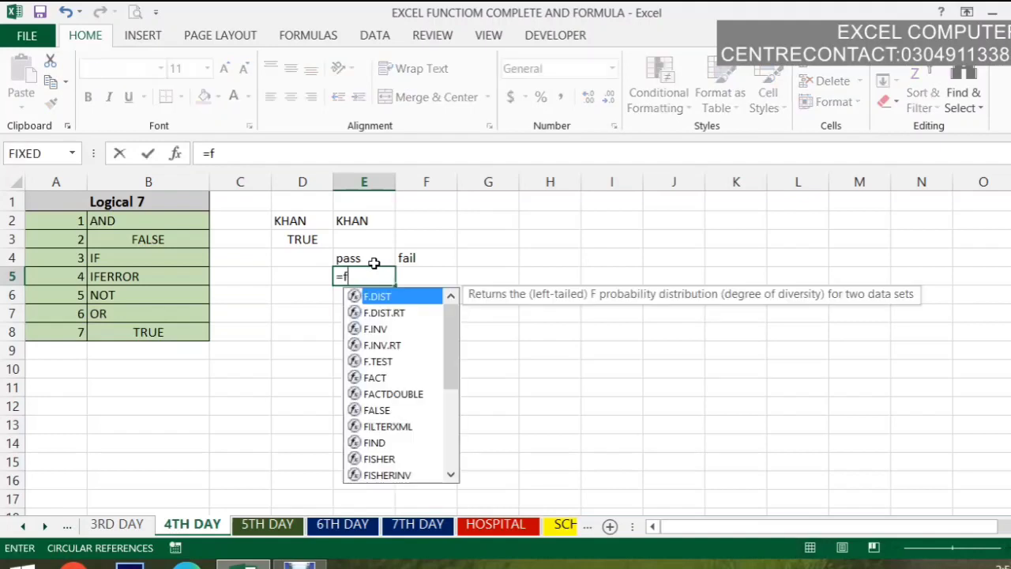
{"action": "key", "text": "BackSpace"}
{"action": "type", "text": "if"}
{"action": "key", "text": "Tab"}
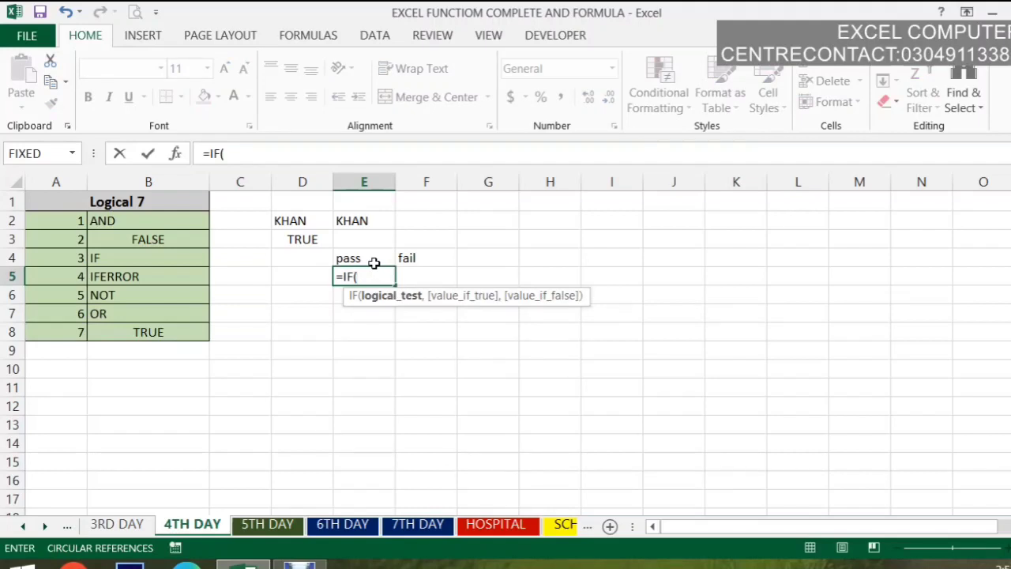
{"action": "left_click", "coordinate": [362, 256]}
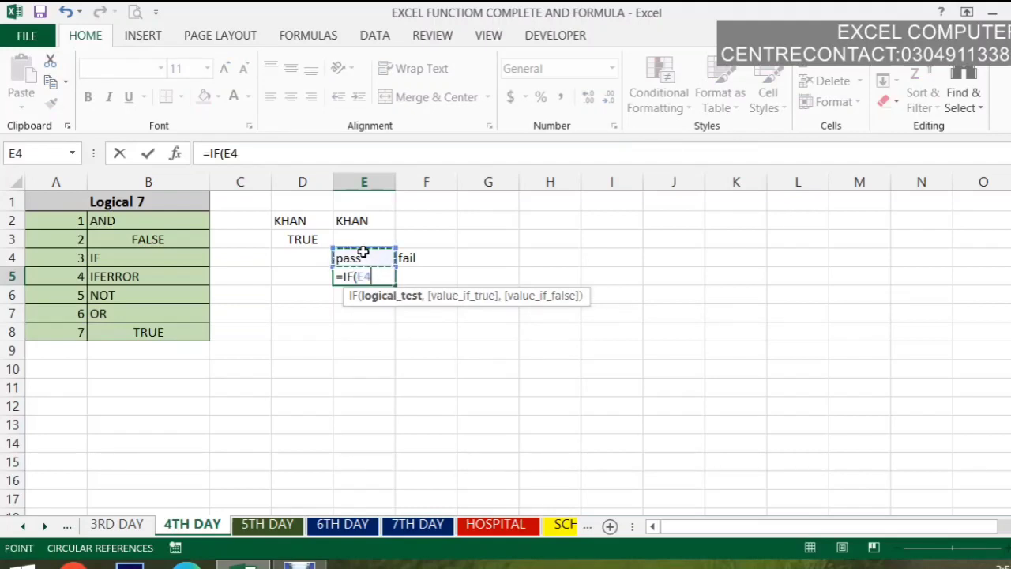
{"action": "type", "text": "="}
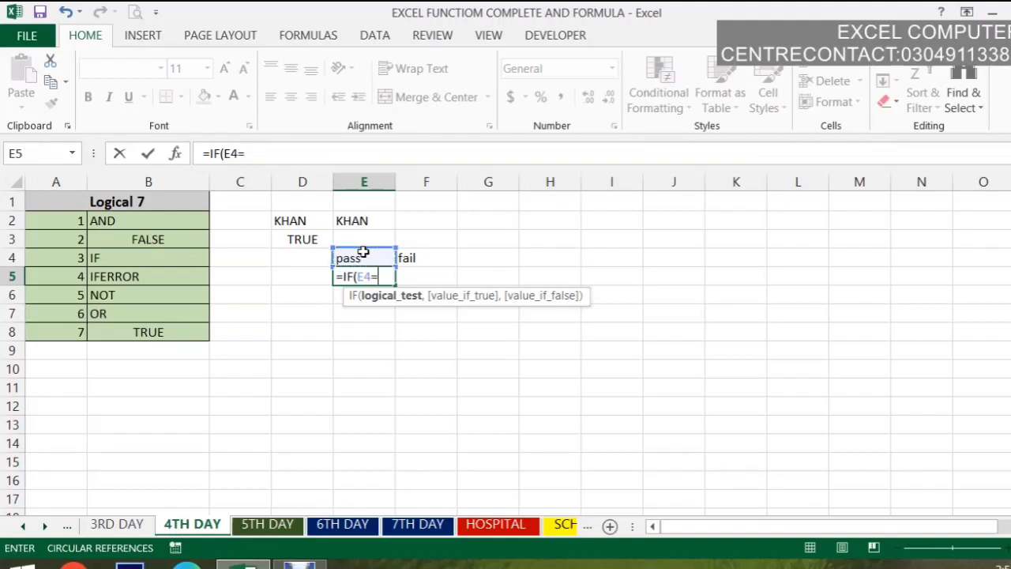
{"action": "type", "text": "\"pass\","}
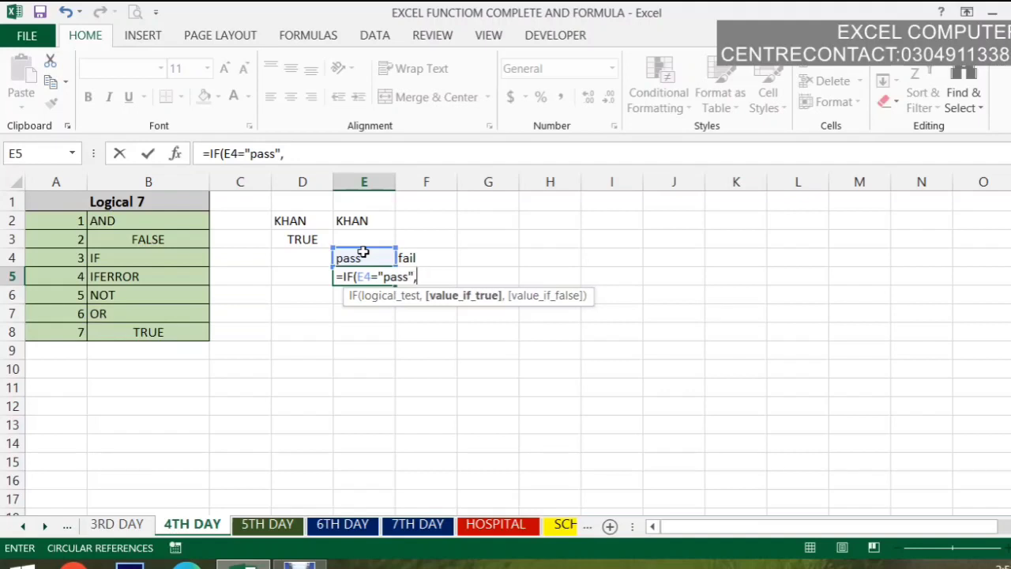
Try to continue the E5 formula with 100 as the true value and a nested IF testing F4 for "fail"
{"action": "type", "text": "100,"}
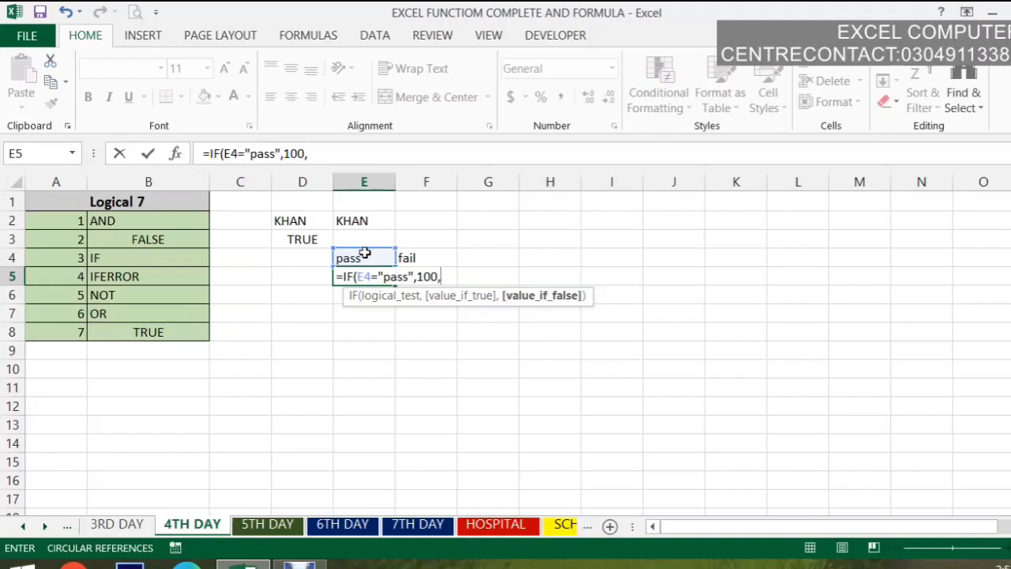
{"action": "type", "text": "if"}
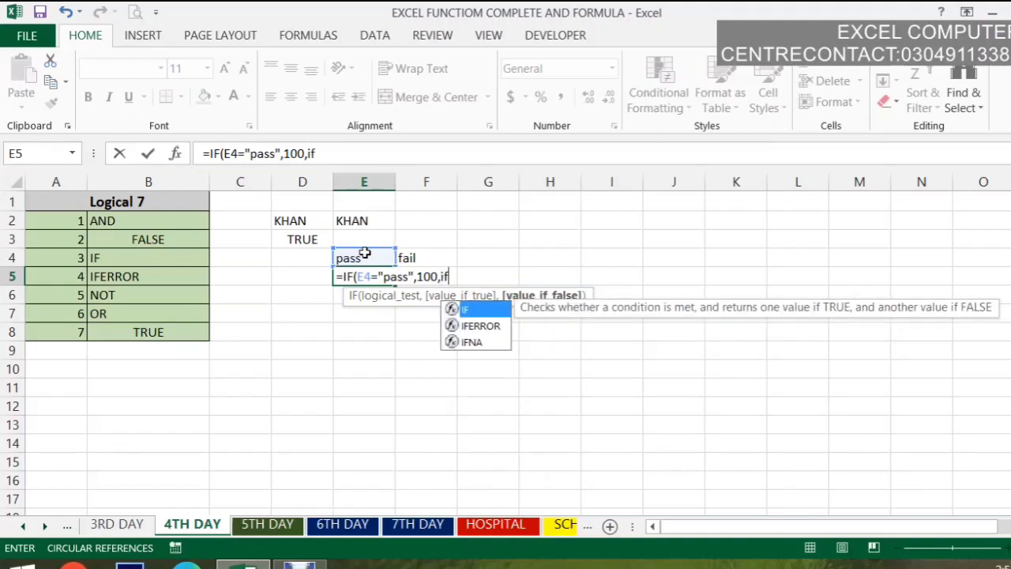
{"action": "key", "text": "Tab"}
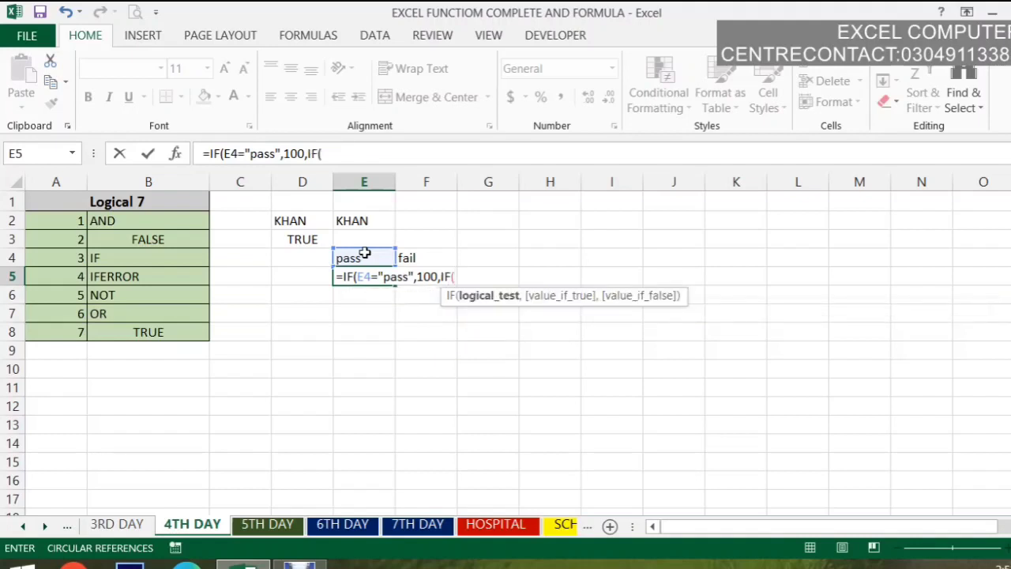
{"action": "left_click", "coordinate": [357, 257]}
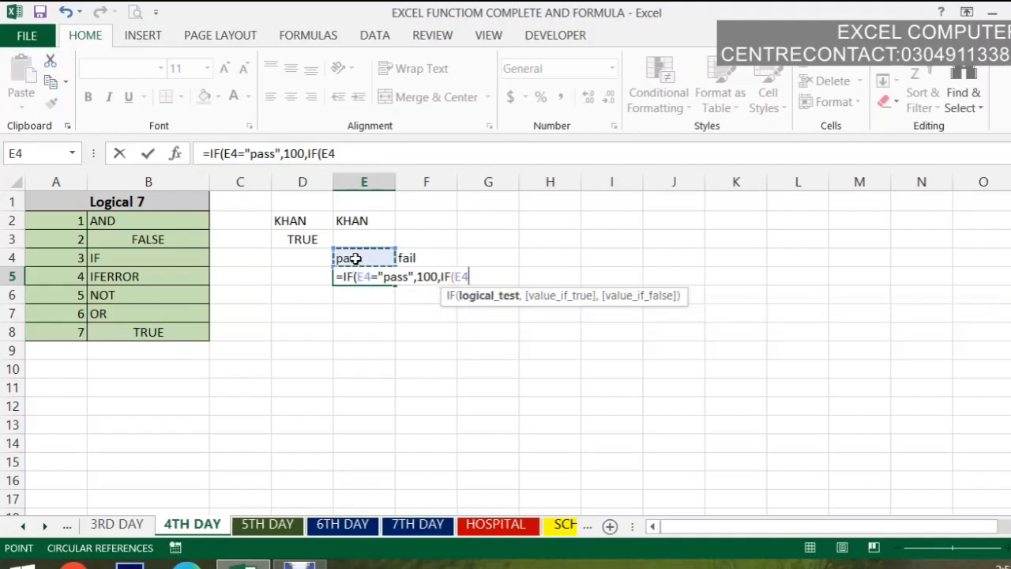
{"action": "left_click", "coordinate": [416, 257]}
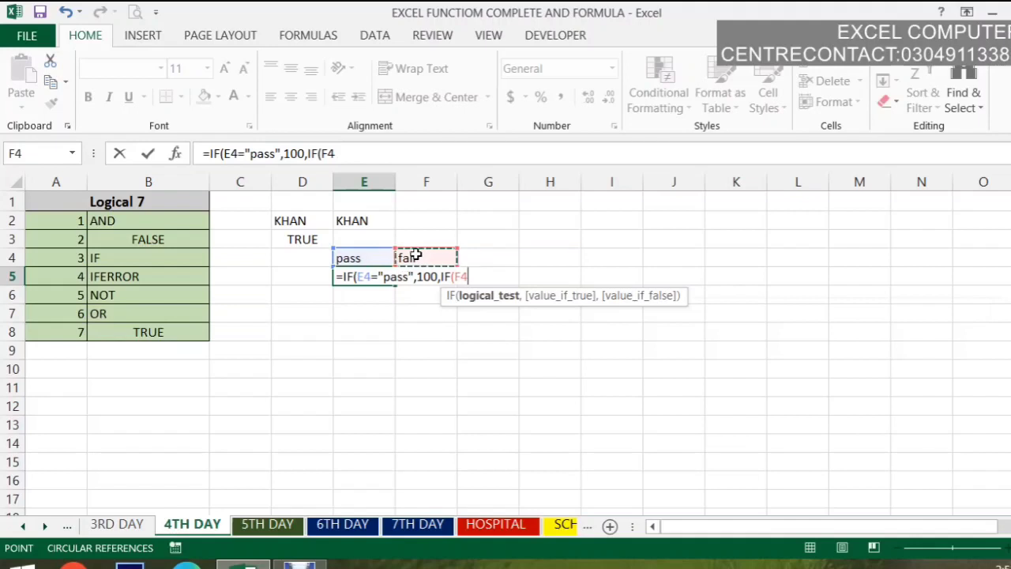
{"action": "type", "text": "="}
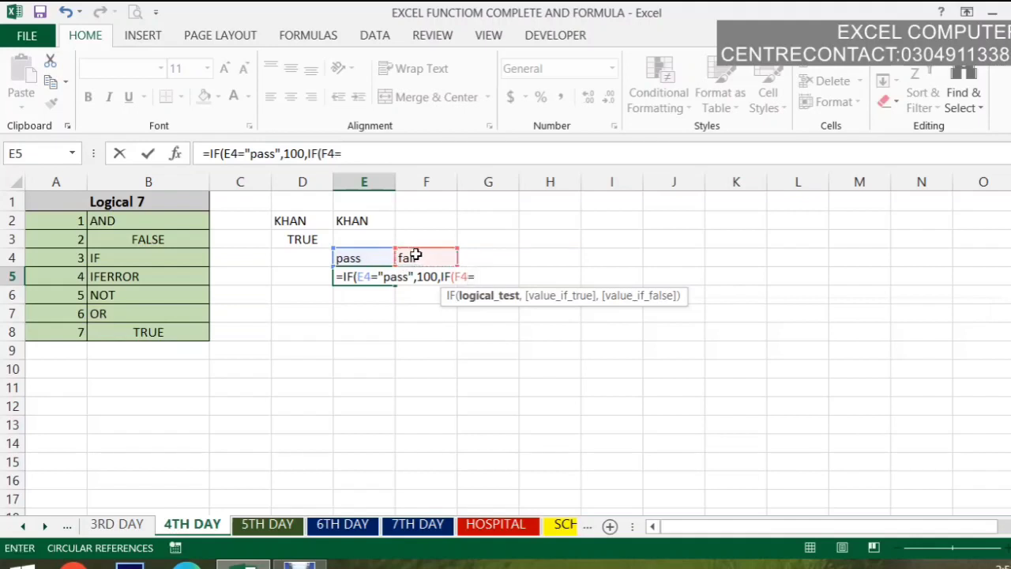
{"action": "type", "text": "\"fail"}
Erase the unfinished nested IF formula from cell E5
{"action": "key", "text": "BackSpace"}
{"action": "key", "text": "BackSpace"}
{"action": "key", "text": "BackSpace"}
{"action": "key", "text": "BackSpace"}
{"action": "key", "text": "BackSpace"}
{"action": "key", "text": "BackSpace"}
{"action": "key", "text": "BackSpace"}
{"action": "key", "text": "BackSpace"}
{"action": "key", "text": "BackSpace"}
{"action": "key", "text": "BackSpace"}
{"action": "key", "text": "BackSpace"}
{"action": "key", "text": "BackSpace"}
{"action": "key", "text": "BackSpace"}
{"action": "key", "text": "BackSpace"}
{"action": "key", "text": "BackSpace"}
{"action": "key", "text": "BackSpace"}
{"action": "key", "text": "BackSpace"}
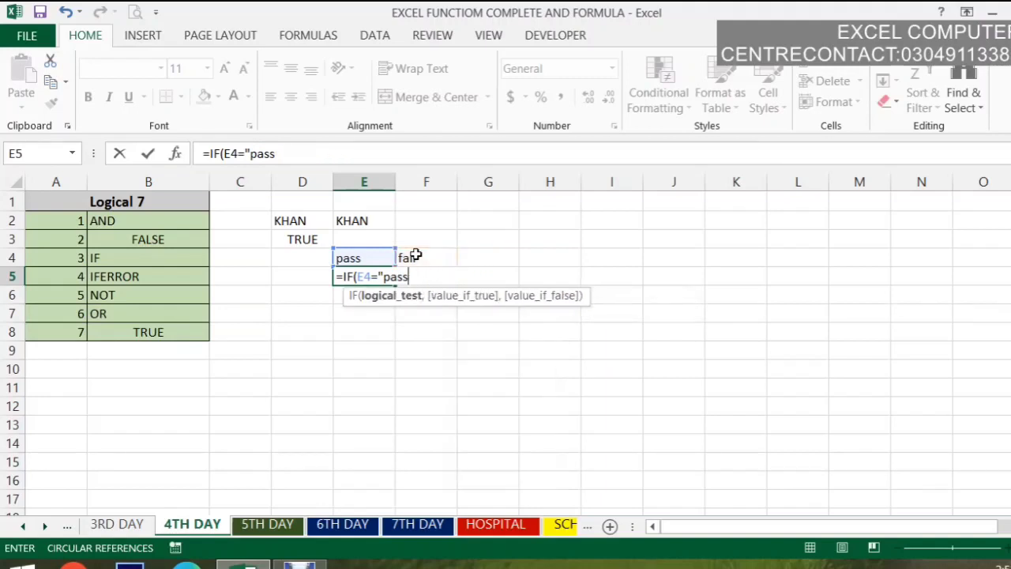
{"action": "key", "text": "BackSpace"}
{"action": "key", "text": "BackSpace"}
{"action": "key", "text": "BackSpace"}
{"action": "key", "text": "BackSpace"}
{"action": "key", "text": "BackSpace"}
{"action": "key", "text": "BackSpace"}
{"action": "key", "text": "BackSpace"}
{"action": "key", "text": "BackSpace"}
{"action": "key", "text": "BackSpace"}
{"action": "key", "text": "BackSpace"}
{"action": "key", "text": "BackSpace"}
{"action": "key", "text": "BackSpace"}
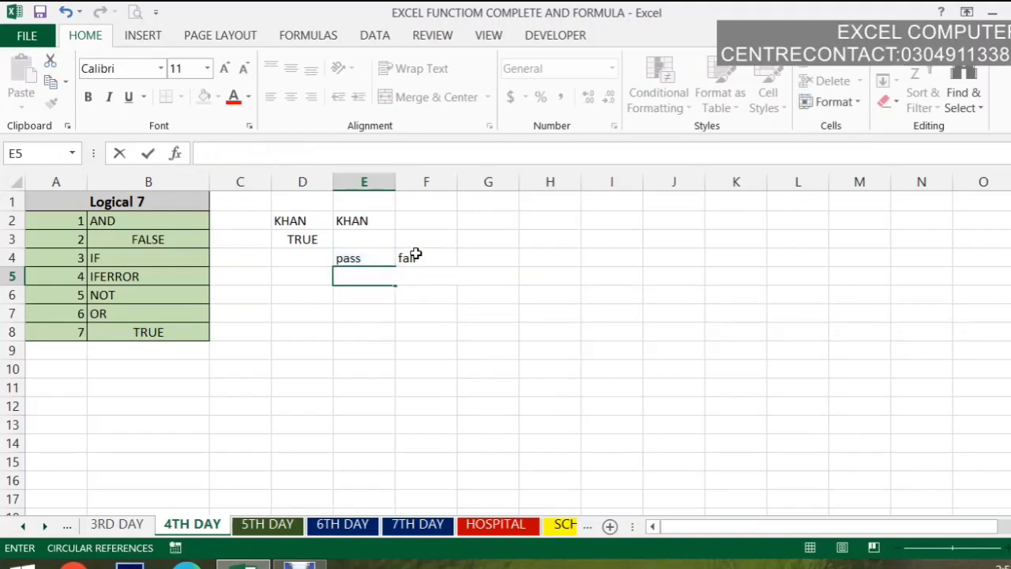
Clear the sample word from cell F4 and enter "fail" in cell E5 instead
{"action": "left_click", "coordinate": [415, 255]}
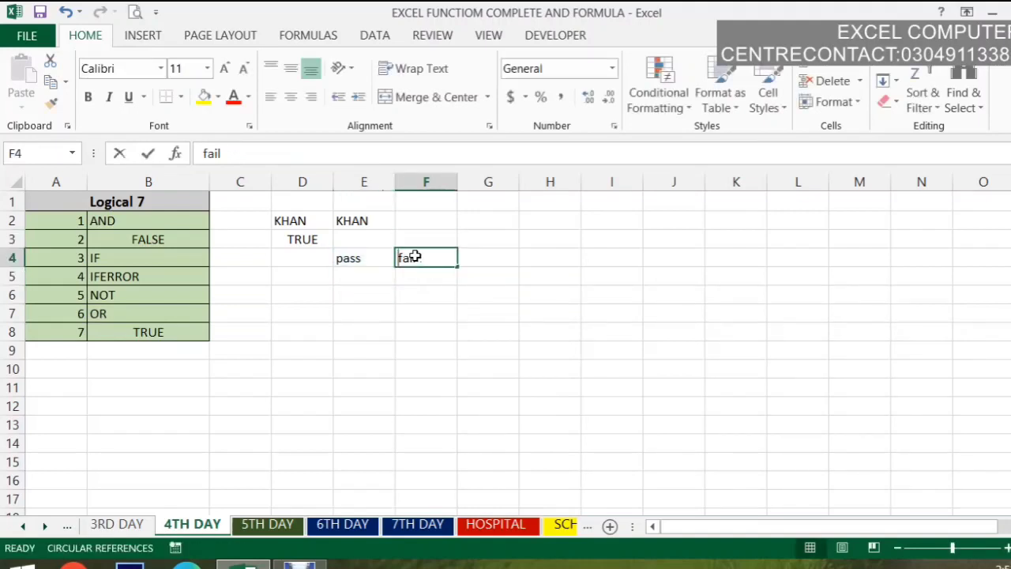
{"action": "left_click", "coordinate": [352, 276]}
{"action": "type", "text": "fa"}
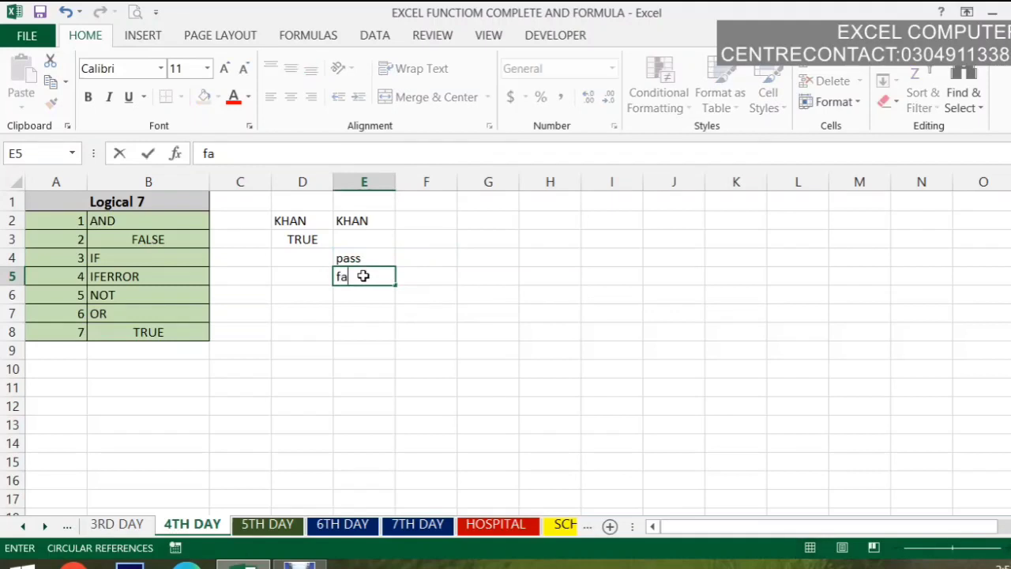
{"action": "type", "text": "il"}
Start an IF formula in cell F4 with the logical test E4="pass"
{"action": "left_click", "coordinate": [423, 259]}
{"action": "type", "text": "=if"}
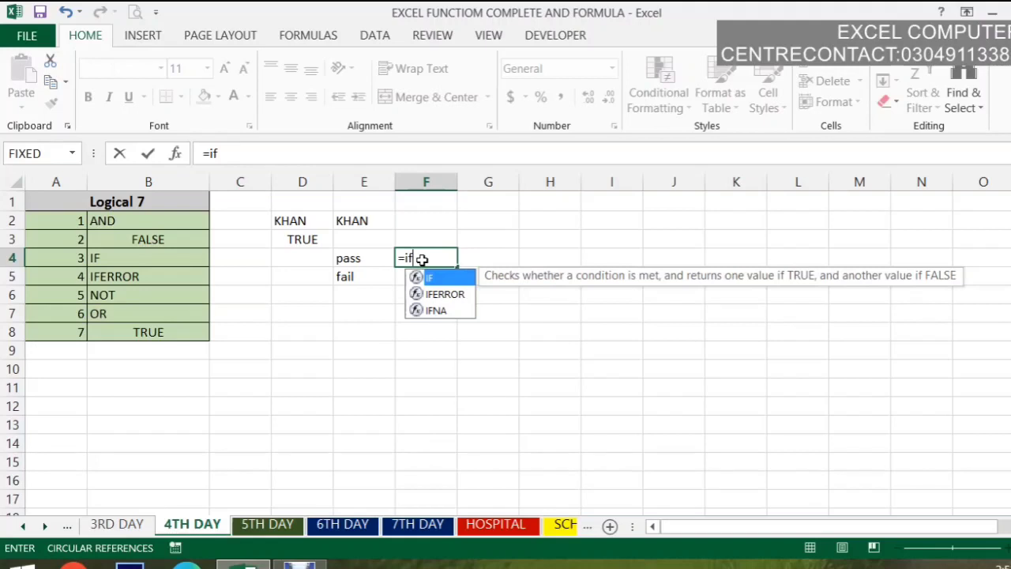
{"action": "key", "text": "Tab"}
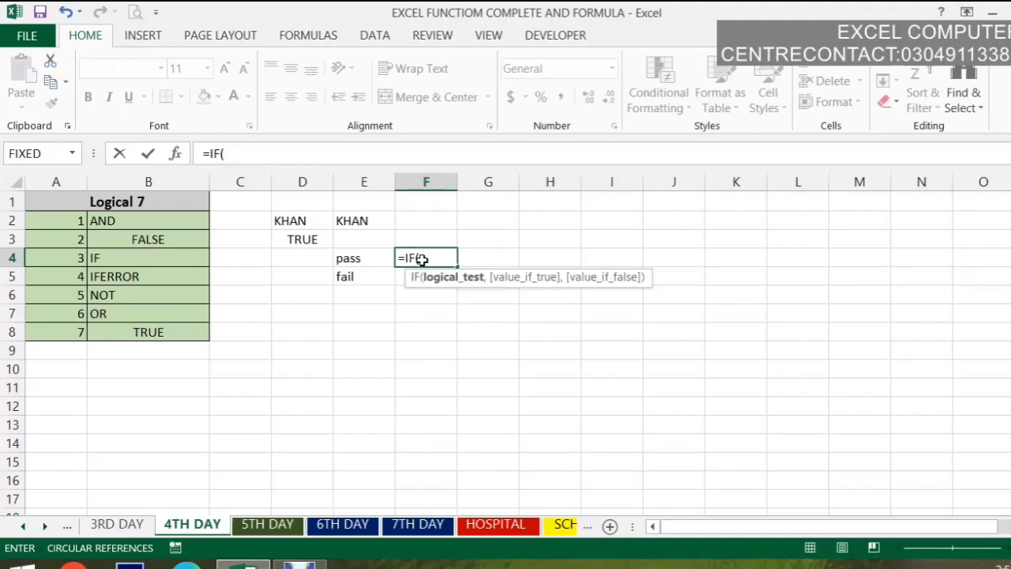
{"action": "left_click", "coordinate": [353, 264]}
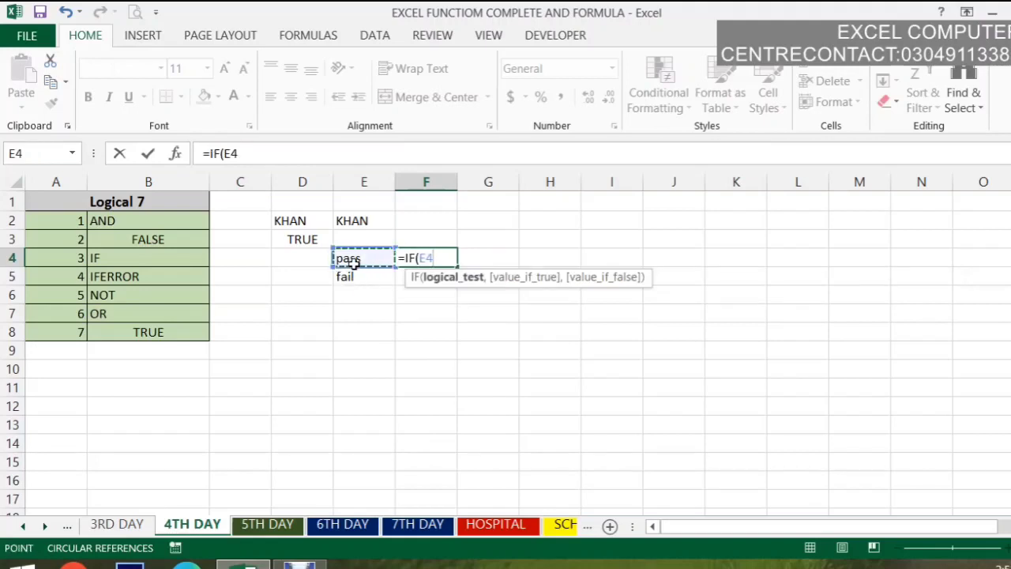
{"action": "type", "text": "="}
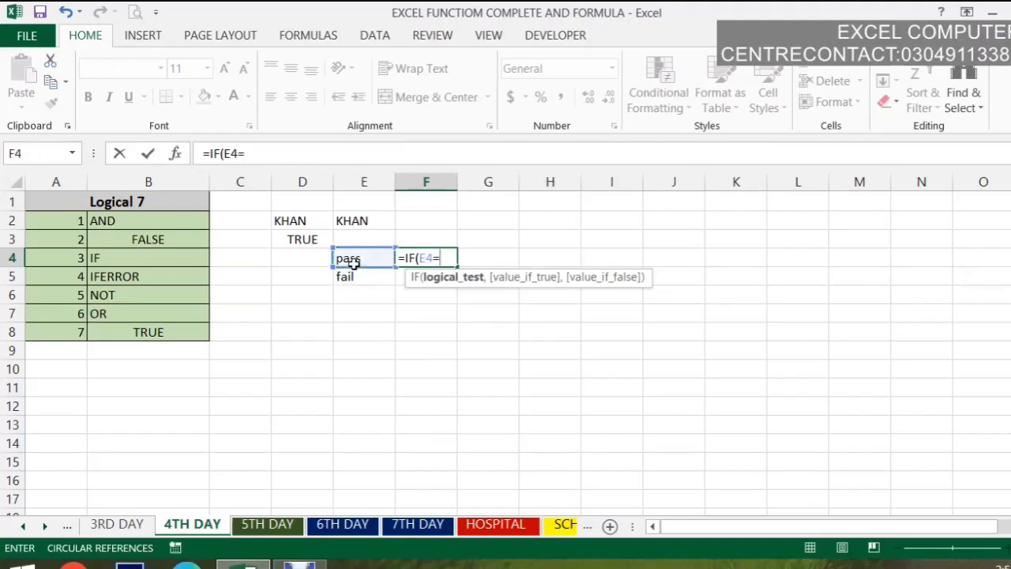
{"action": "type", "text": "\"pass\","}
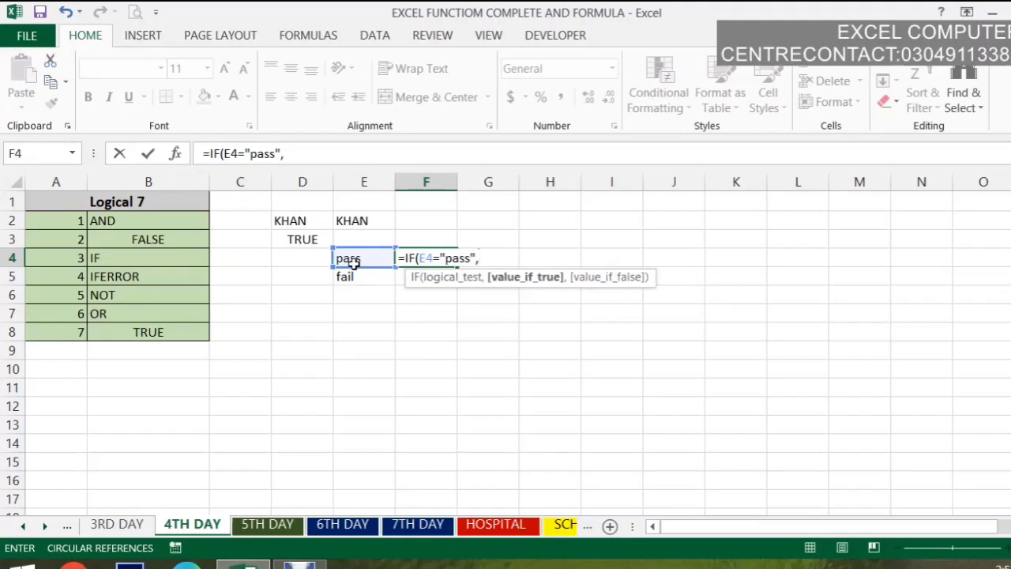
Complete the F4 formula with 500 as the true value and the nested IF(E4="fail",10,"No") as the false value
{"action": "type", "text": "500,IF("}
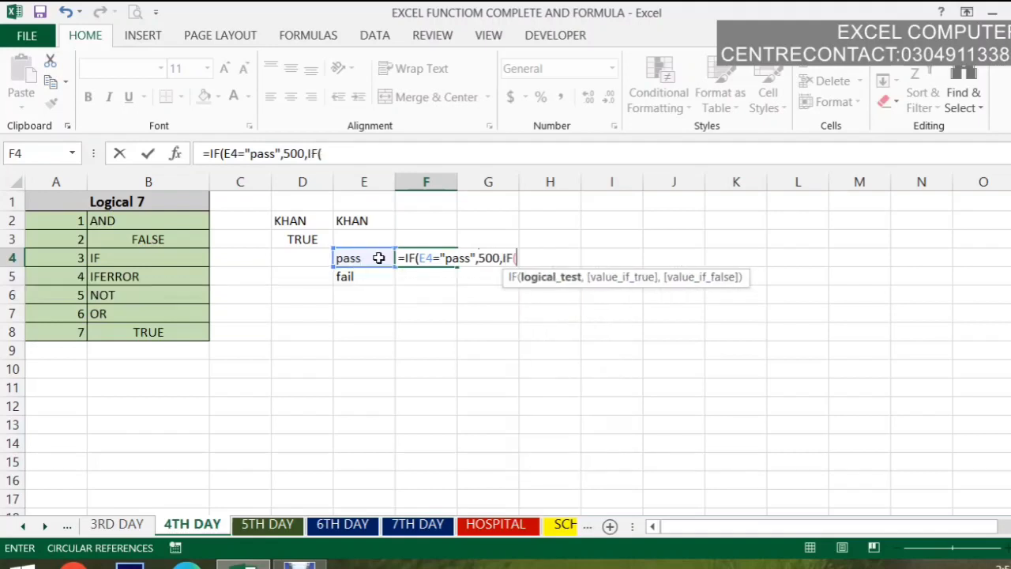
{"action": "left_click", "coordinate": [376, 258]}
{"action": "type", "text": "="}
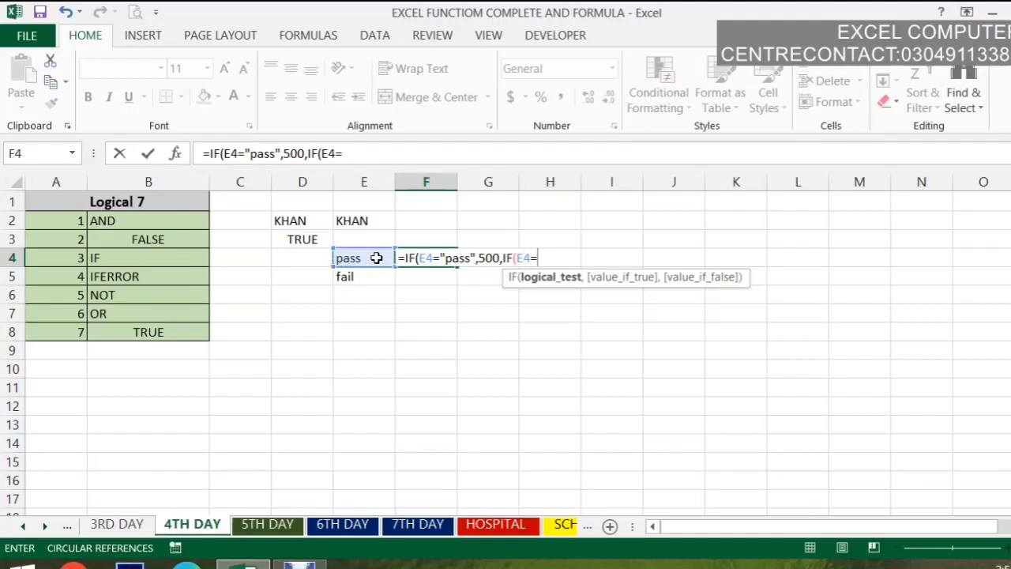
{"action": "type", "text": "\"fail\","}
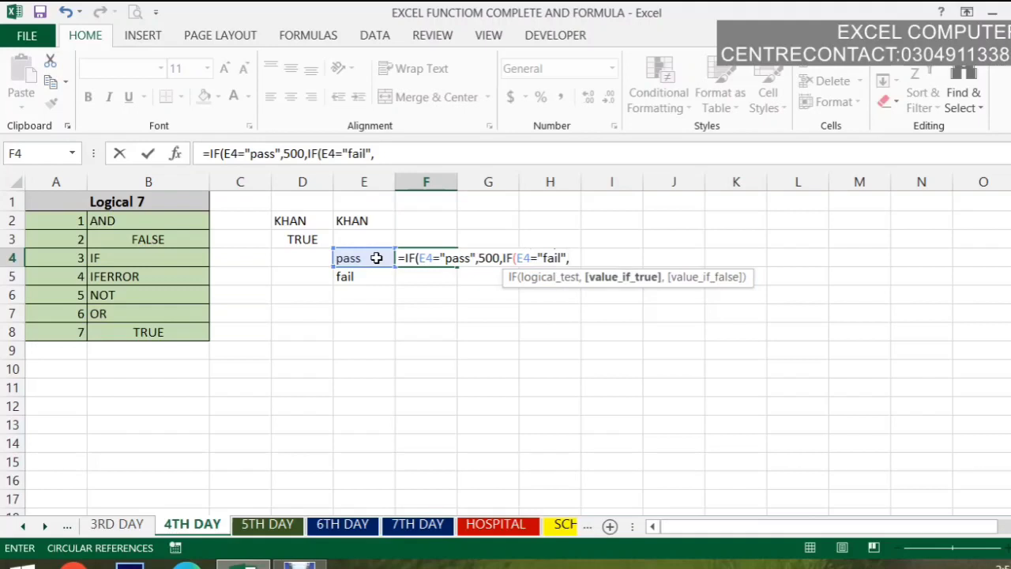
{"action": "type", "text": "10,"}
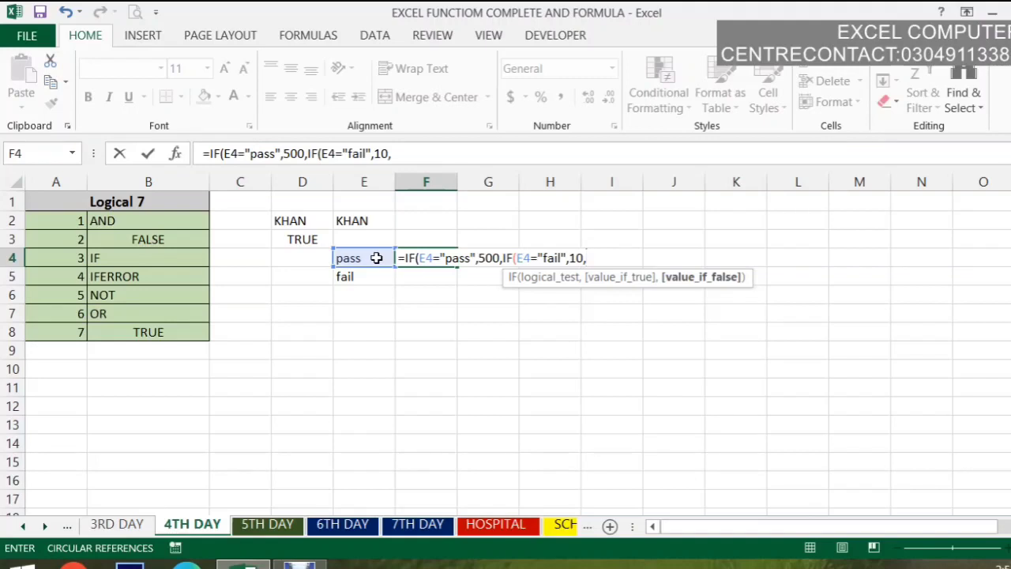
{"action": "type", "text": "no"}
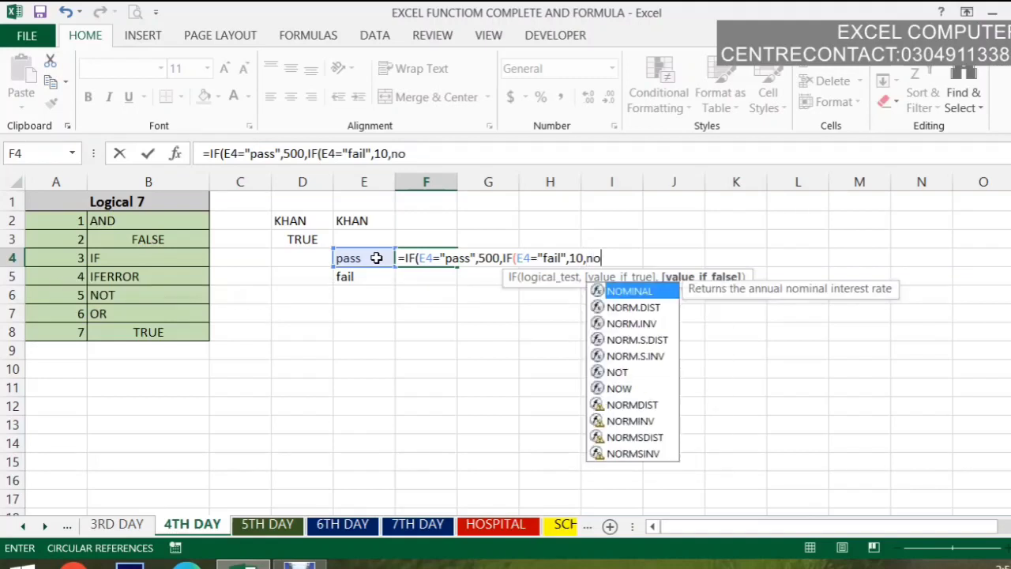
{"action": "key", "text": "BackSpace"}
{"action": "key", "text": "BackSpace"}
{"action": "type", "text": "\""}
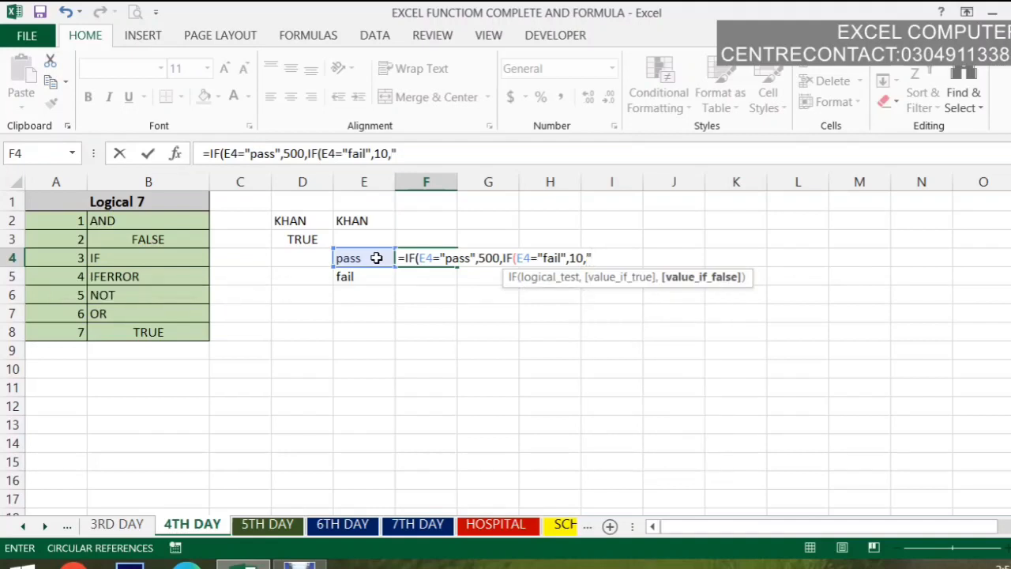
{"action": "type", "text": "No\"))"}
{"action": "key", "text": "Return"}
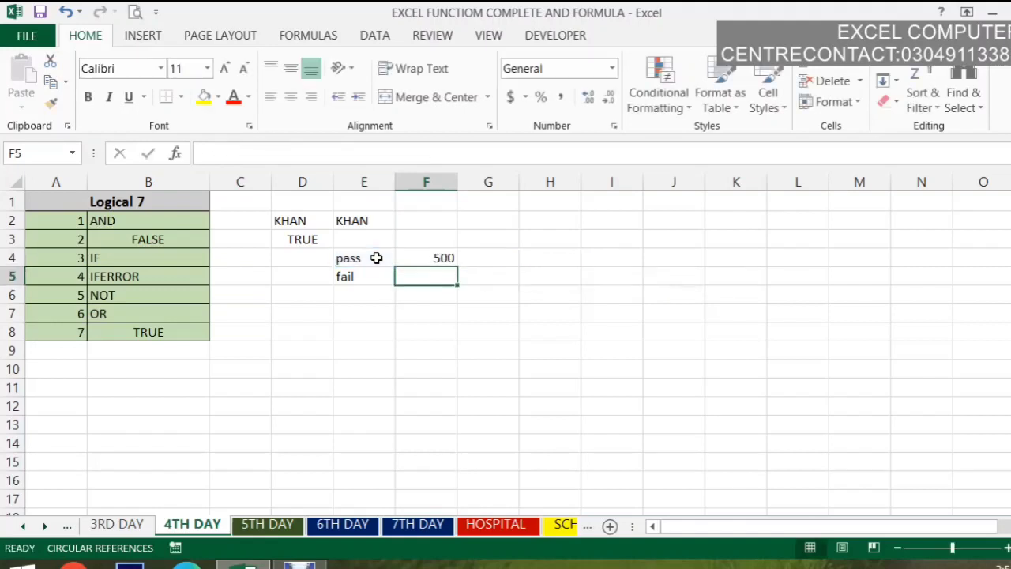
Fill the IF formula from cell F4 down to F6 and enter "pass" in cell E6
{"action": "left_click", "coordinate": [449, 259]}
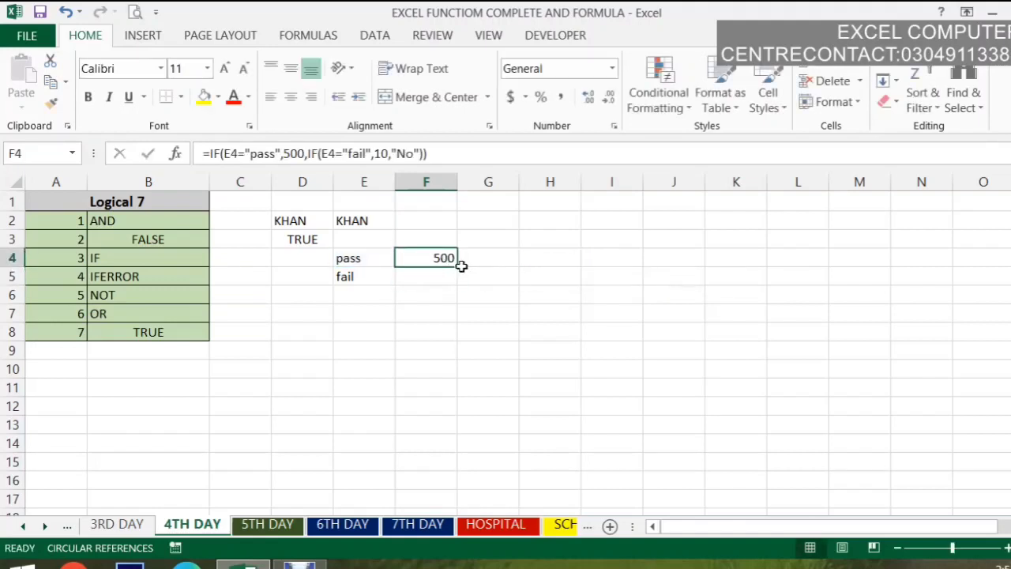
{"action": "left_click_drag", "start_coordinate": [457, 267], "coordinate": [453, 301]}
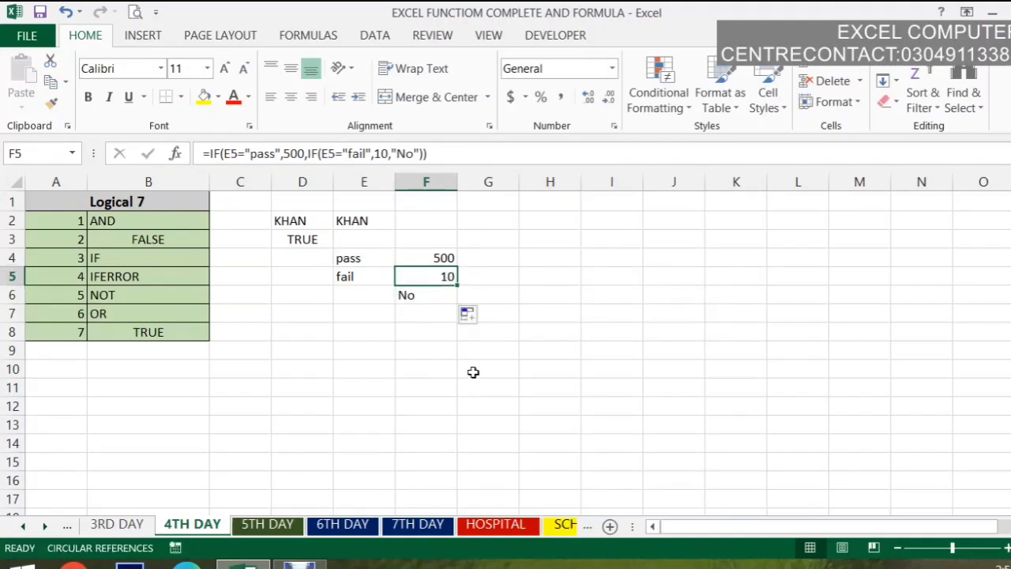
{"action": "left_click", "coordinate": [429, 300]}
{"action": "left_click", "coordinate": [375, 294]}
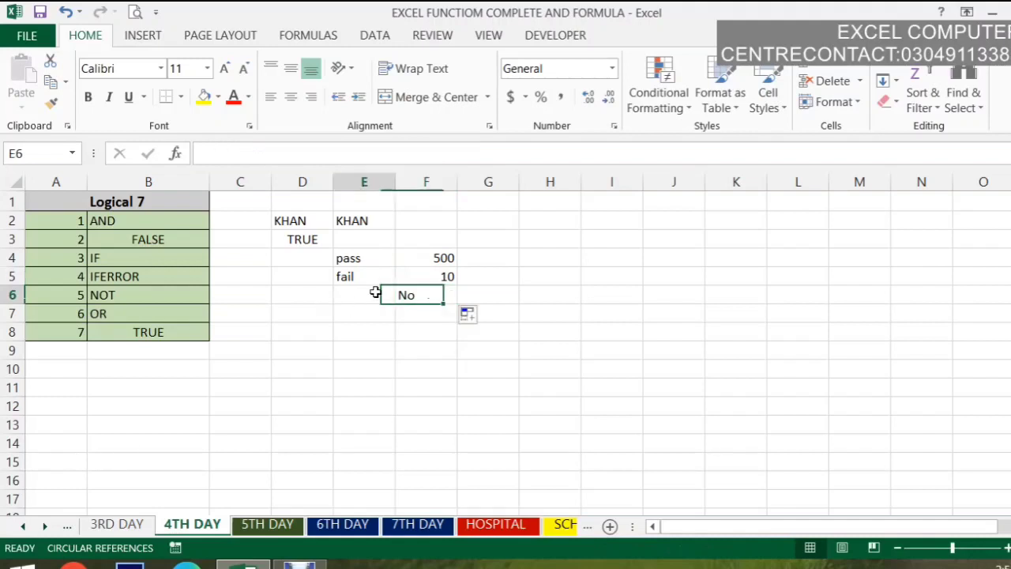
{"action": "type", "text": "pass"}
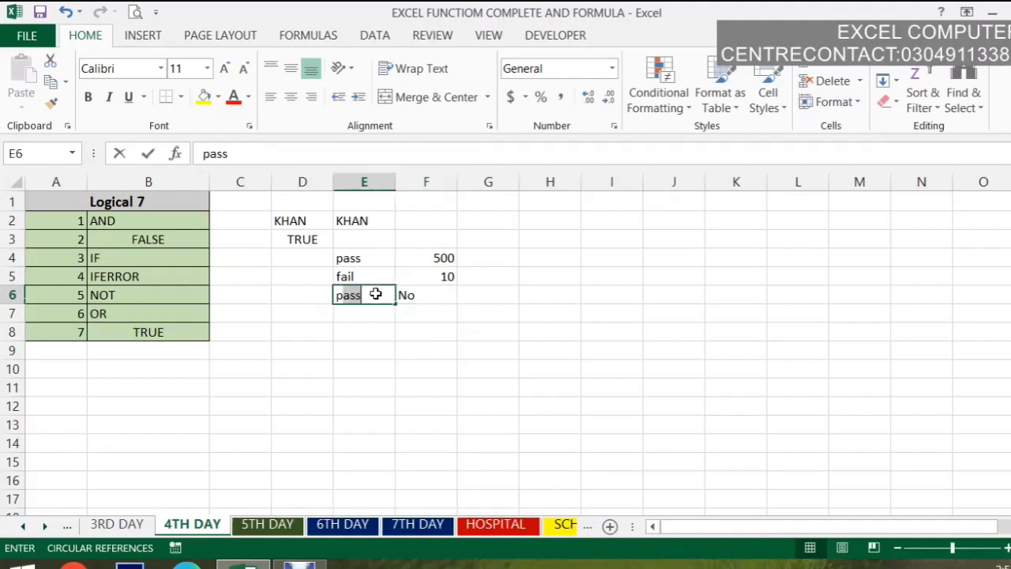
{"action": "key", "text": "Return"}
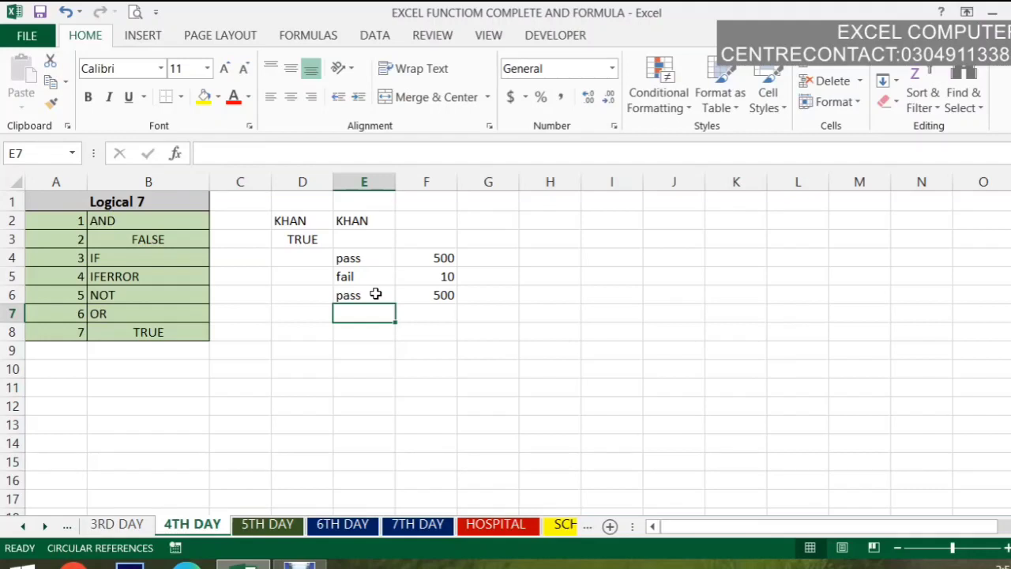
Enter the formula =D2*E2 in cell G5, multiplying two text cells as the IFERROR example
{"action": "left_click", "coordinate": [161, 270]}
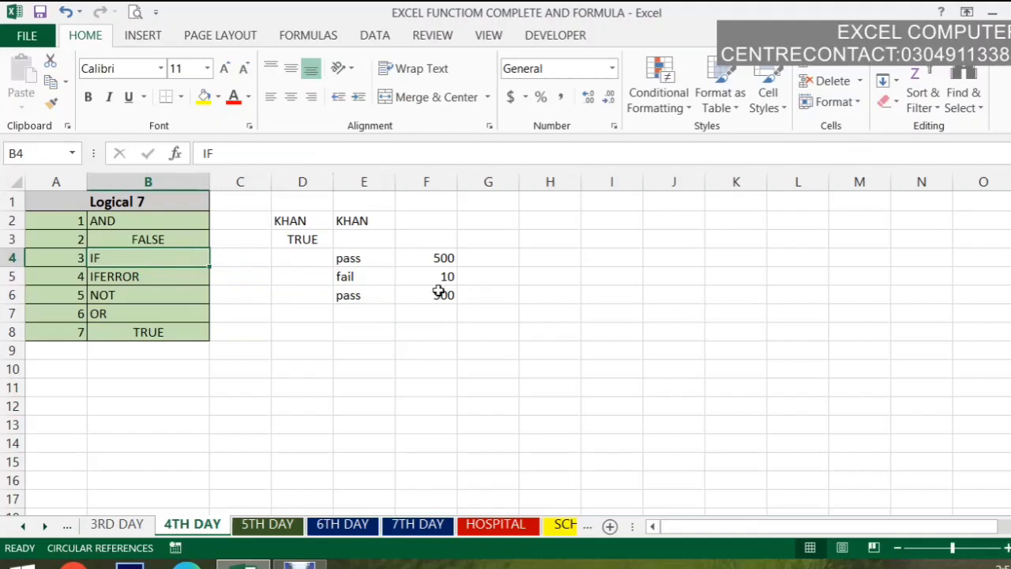
{"action": "left_click", "coordinate": [174, 275]}
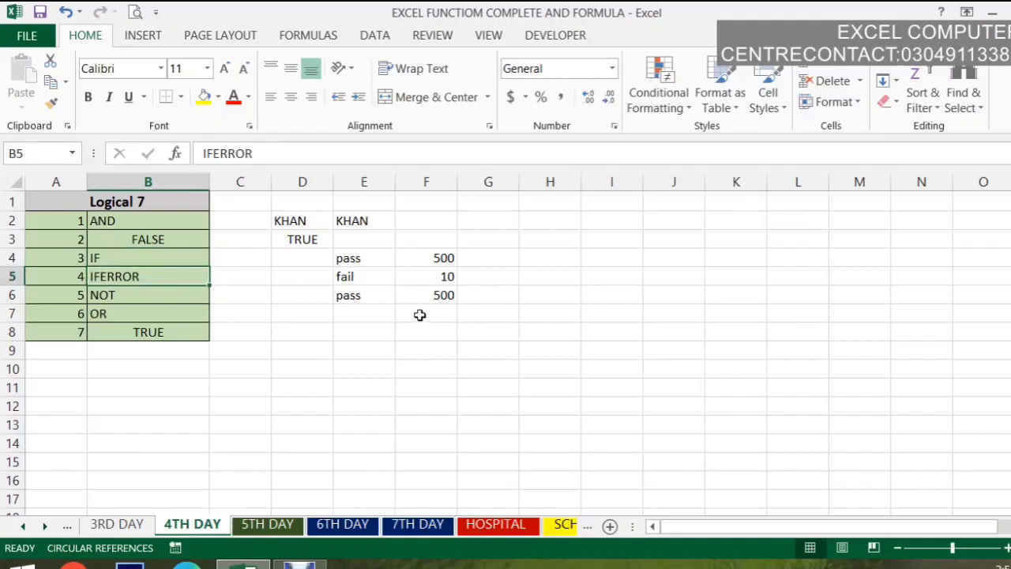
{"action": "left_click", "coordinate": [484, 284]}
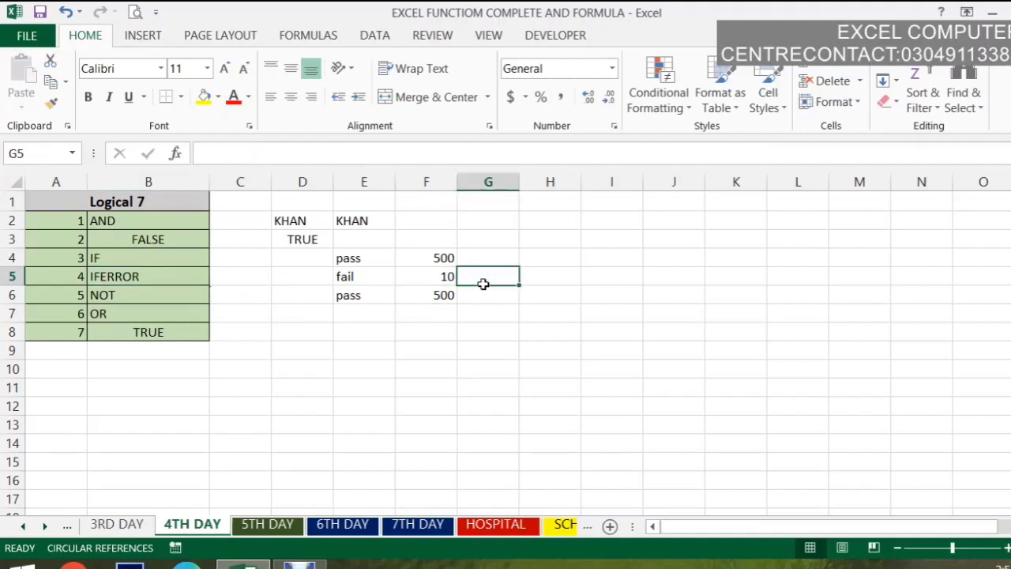
{"action": "type", "text": "="}
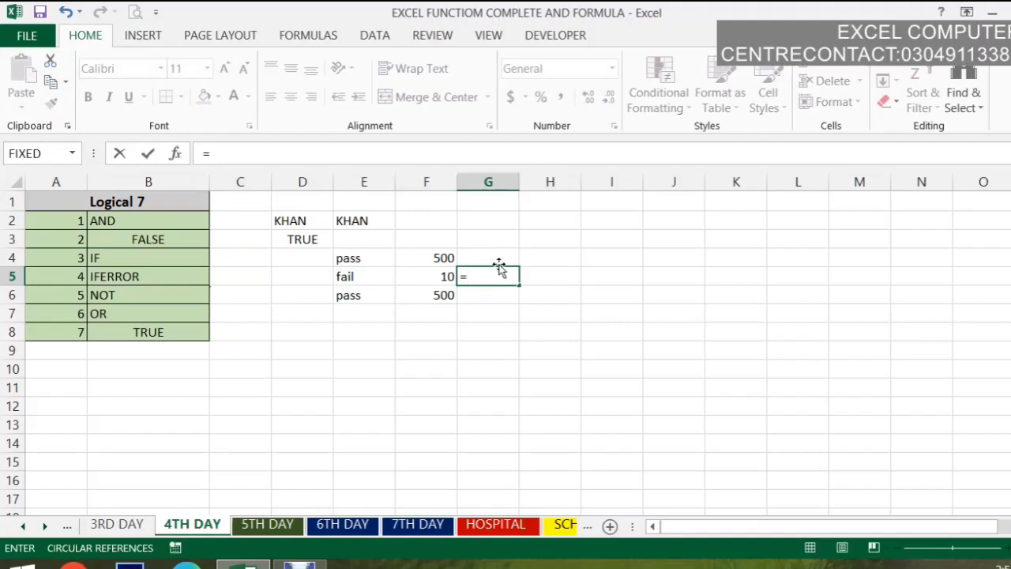
{"action": "left_click", "coordinate": [307, 222]}
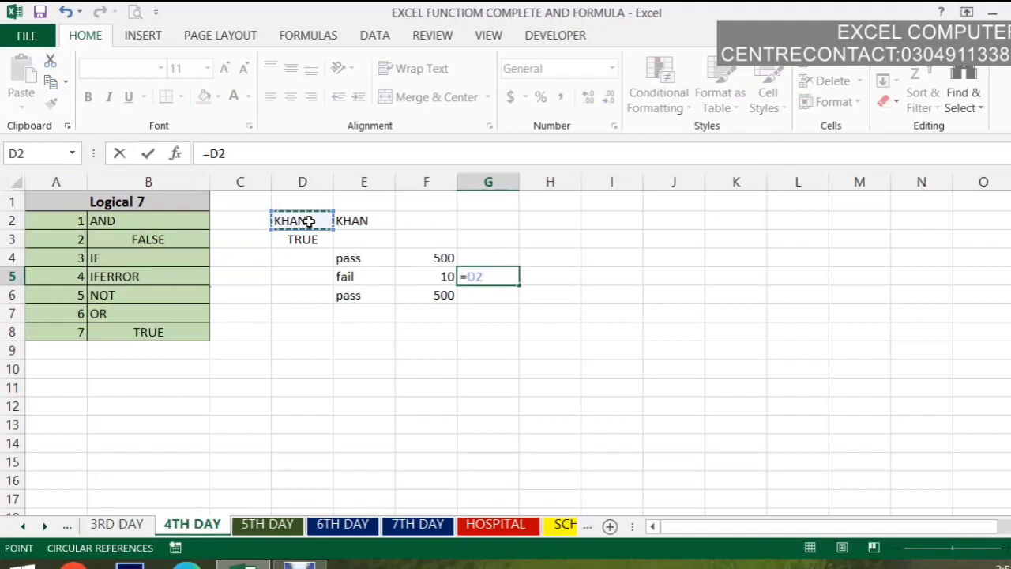
{"action": "type", "text": "*"}
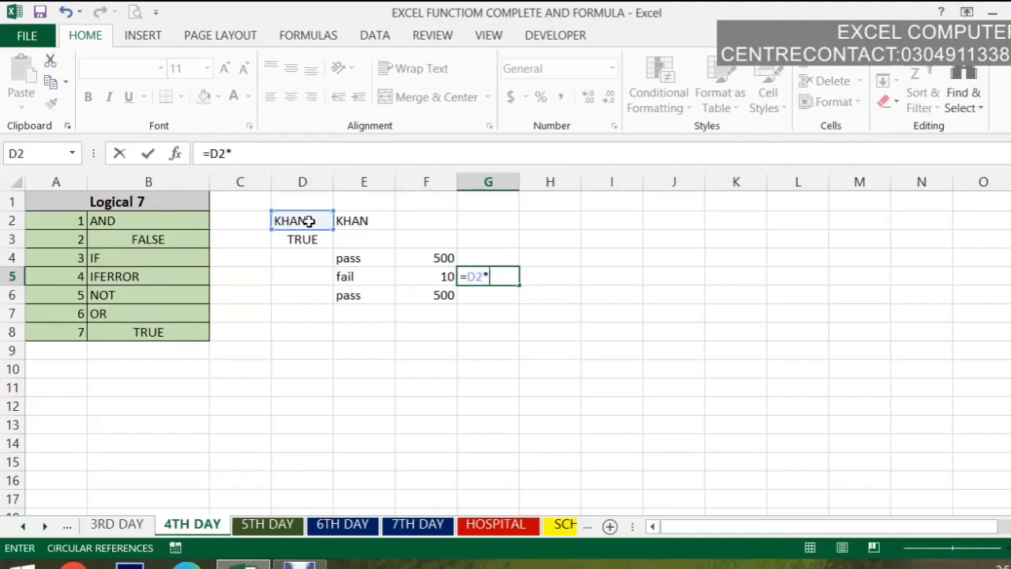
{"action": "left_click", "coordinate": [350, 221]}
{"action": "key", "text": "Return"}
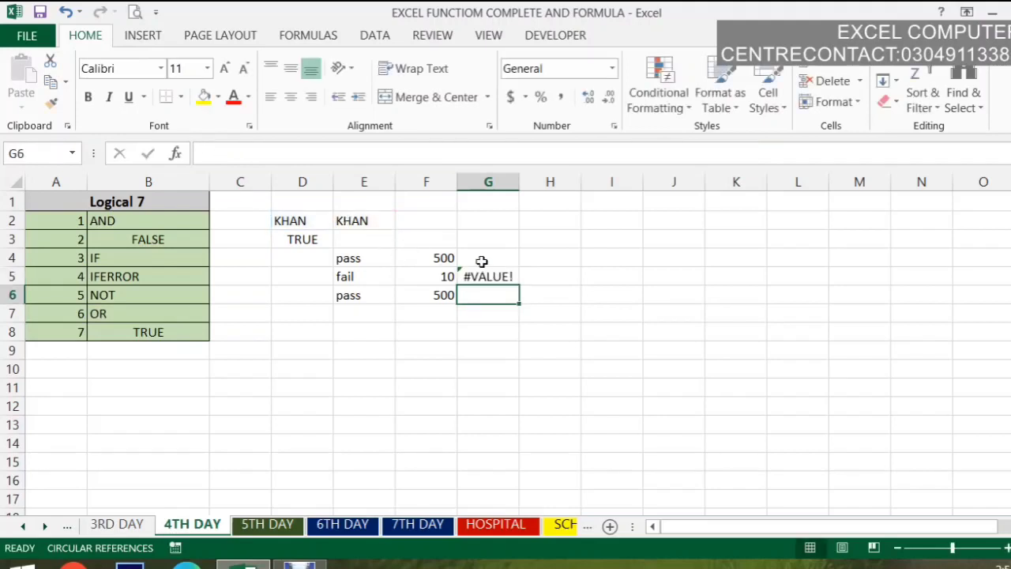
Start an IFERROR formula in cell G6
{"action": "type", "text": "=if"}
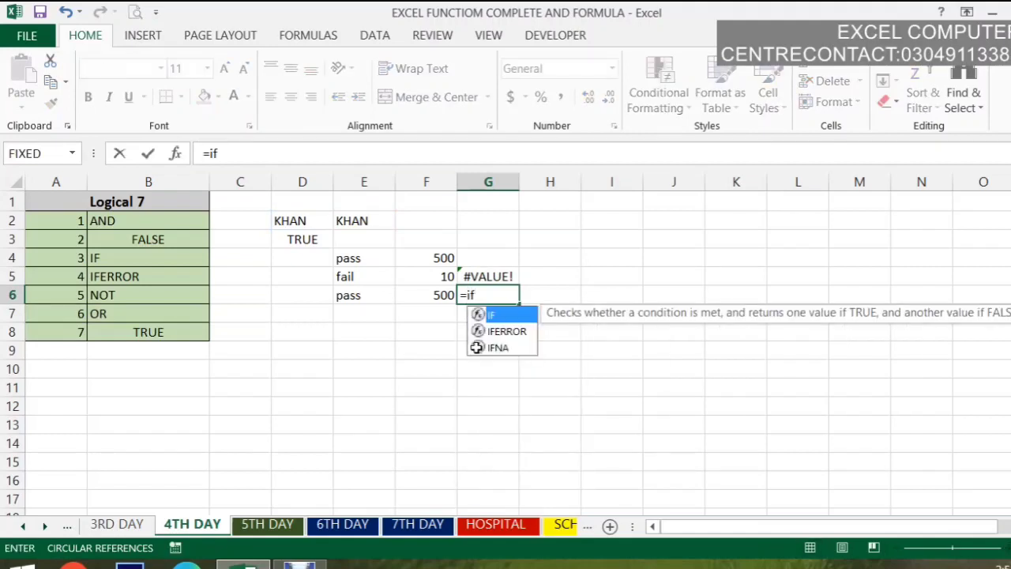
{"action": "key", "text": "Down"}
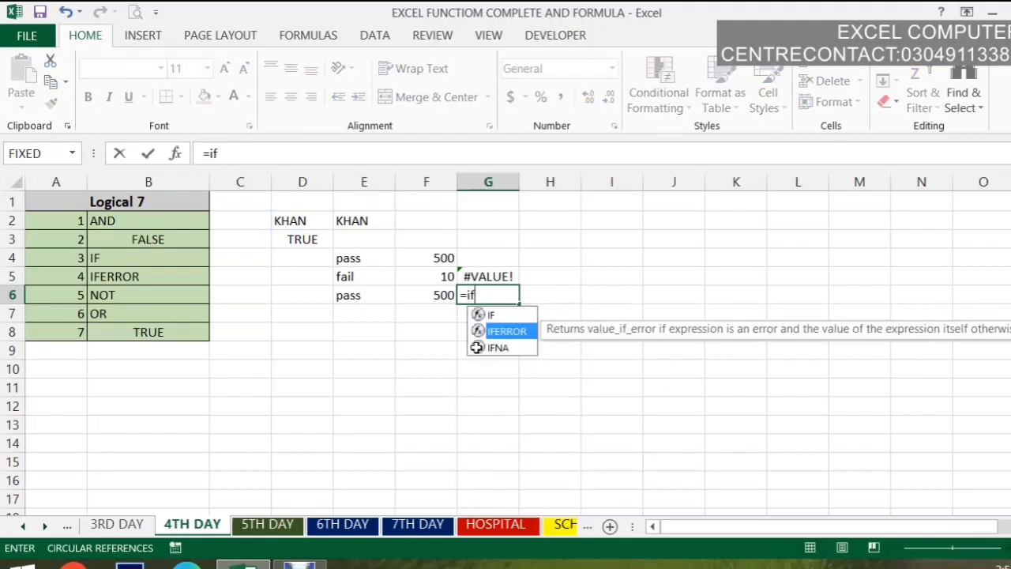
{"action": "key", "text": "Tab"}
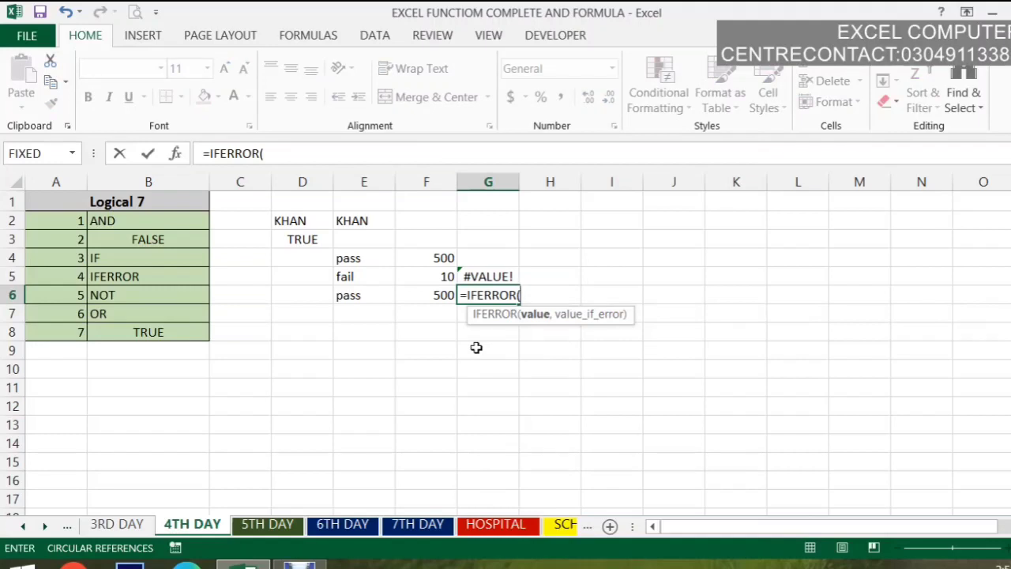
{"action": "left_click", "coordinate": [494, 276]}
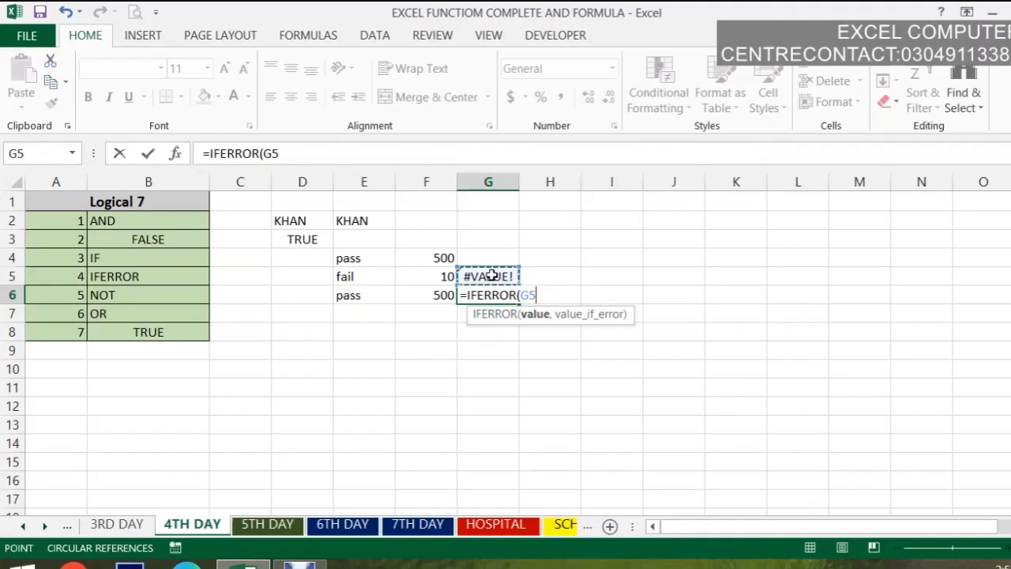
{"action": "left_click", "coordinate": [342, 221]}
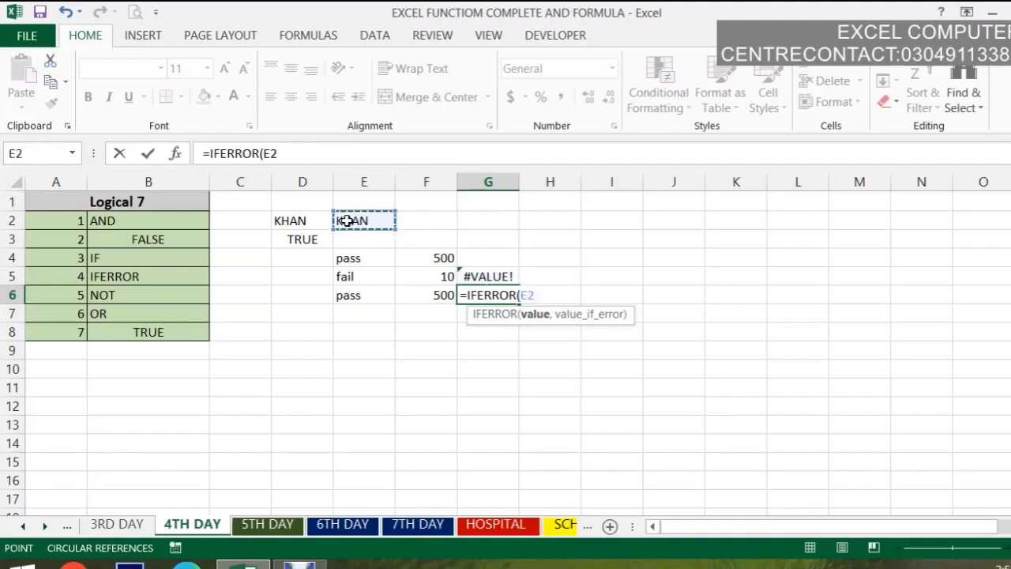
{"action": "type", "text": ","}
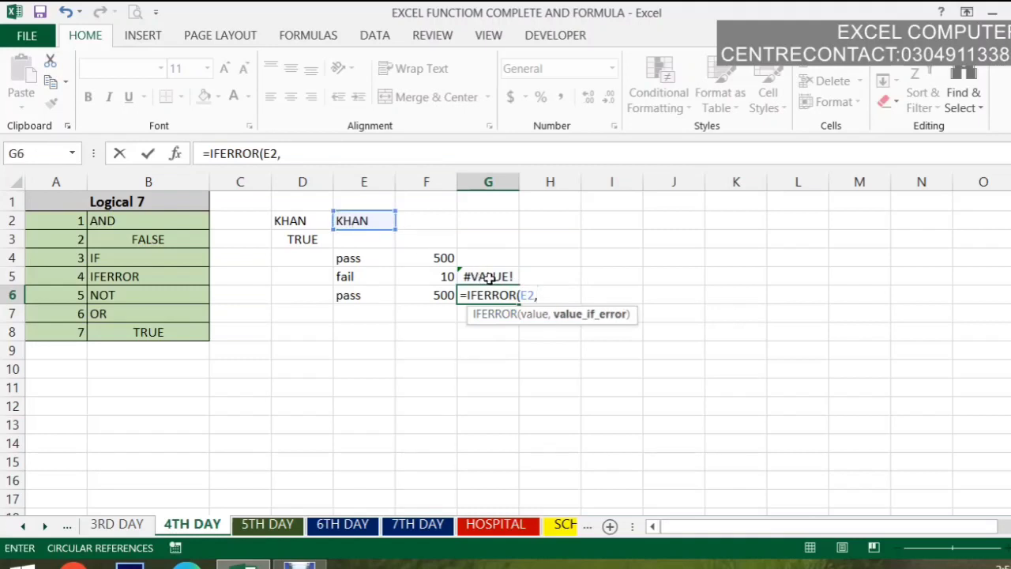
{"action": "key", "text": "BackSpace"}
{"action": "key", "text": "BackSpace"}
{"action": "key", "text": "BackSpace"}
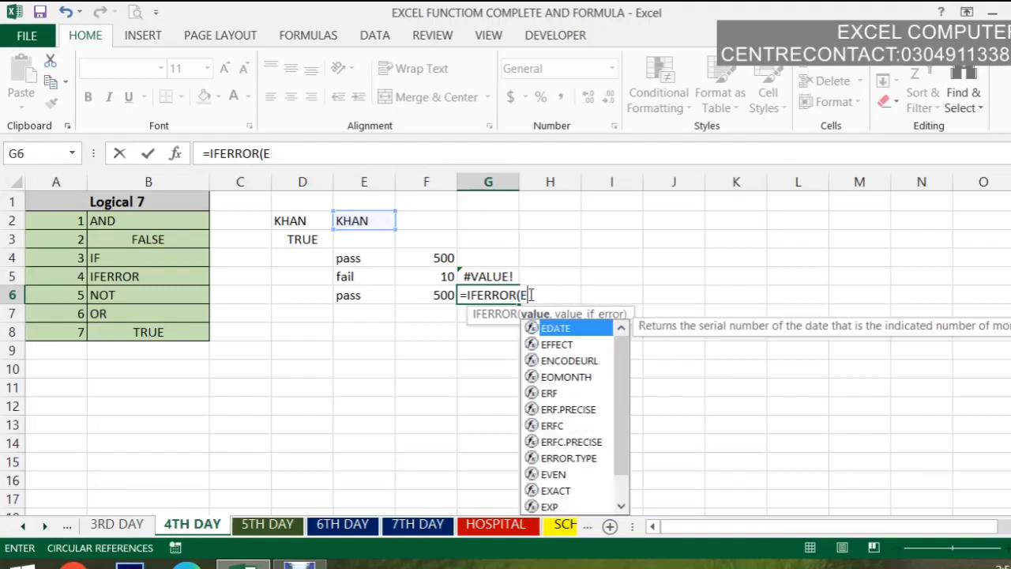
Complete the IFERROR formula in G6 with G5 as the value and E2 as the value if error
{"action": "left_click", "coordinate": [503, 277]}
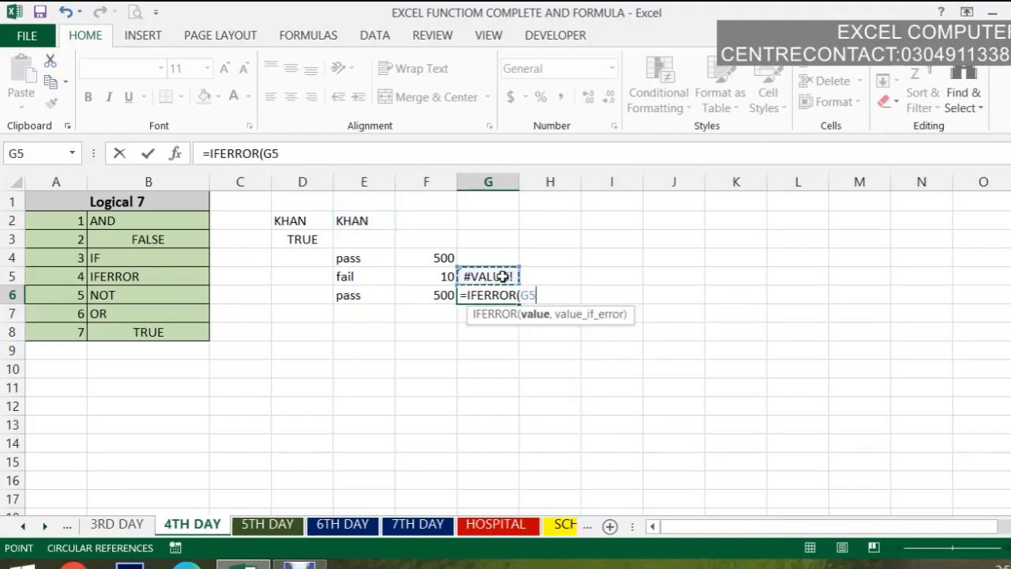
{"action": "type", "text": ","}
{"action": "left_click", "coordinate": [358, 218]}
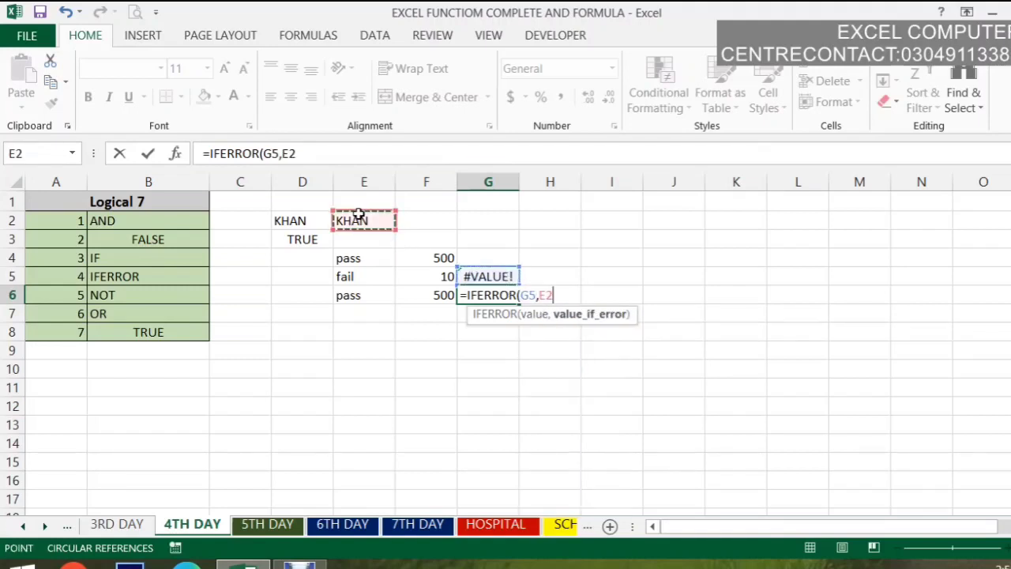
{"action": "key", "text": "Return"}
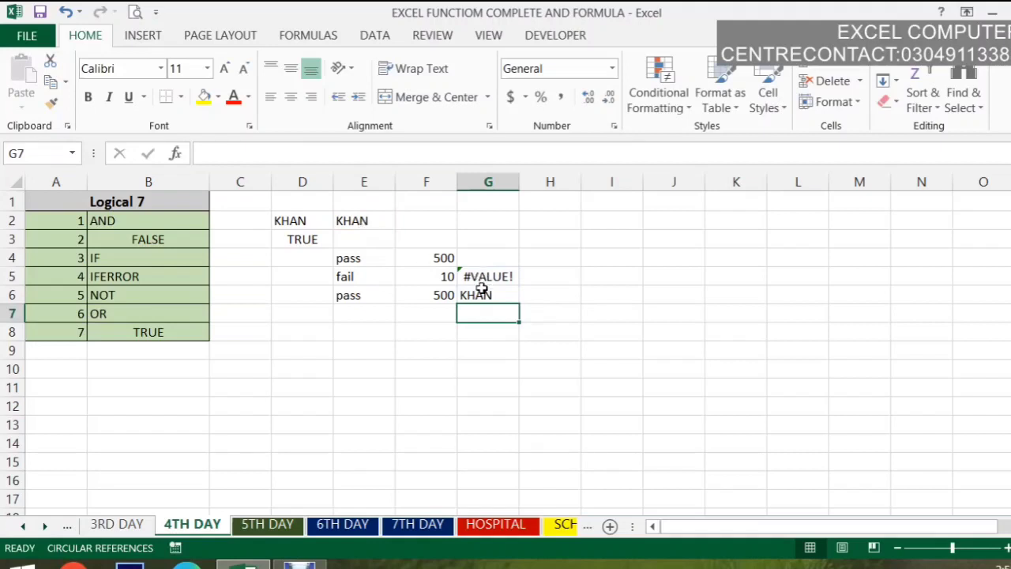
Enter an IFERROR formula in cell G7 with G5 as the value and the range D2:E2 as the value if error
{"action": "type", "text": "=if"}
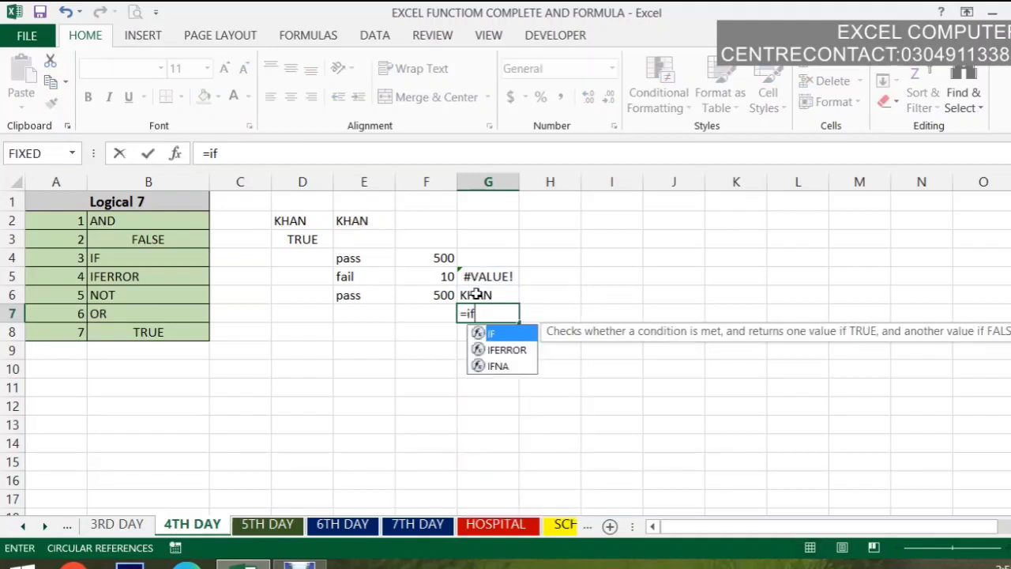
{"action": "key", "text": "Tab"}
{"action": "key", "text": "BackSpace"}
{"action": "key", "text": "BackSpace"}
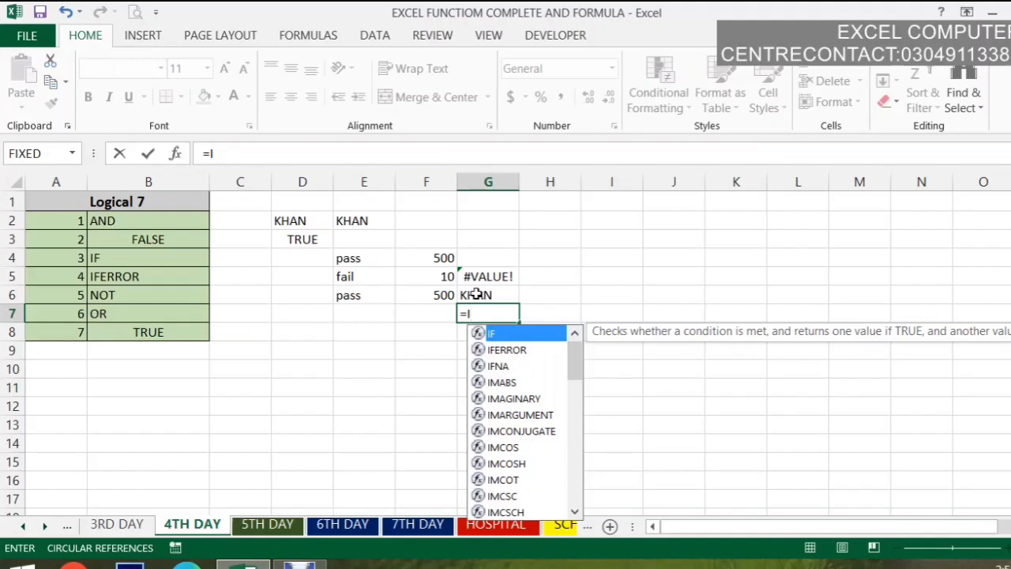
{"action": "type", "text": "f"}
{"action": "key", "text": "Down"}
{"action": "key", "text": "Tab"}
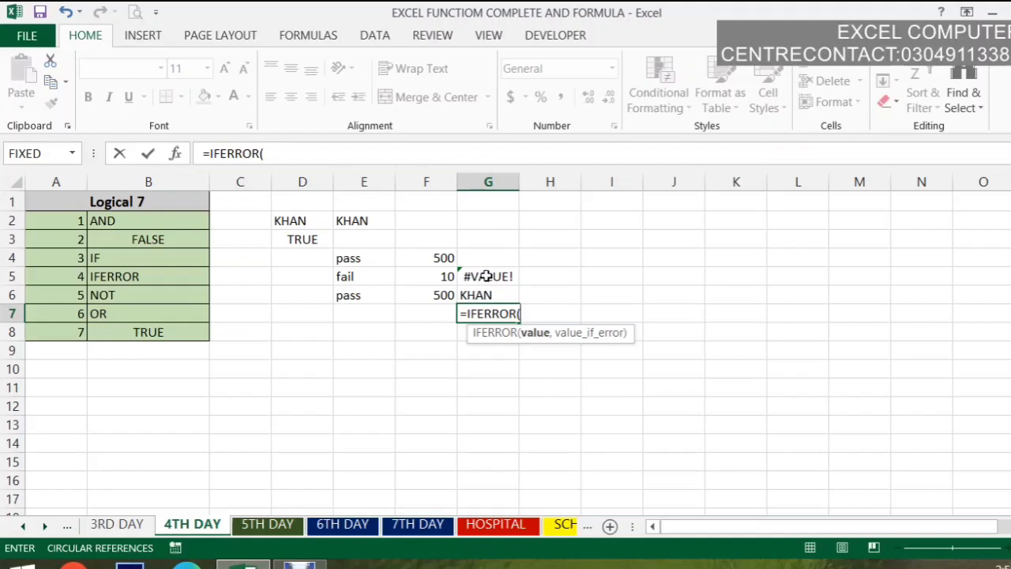
{"action": "left_click", "coordinate": [486, 276]}
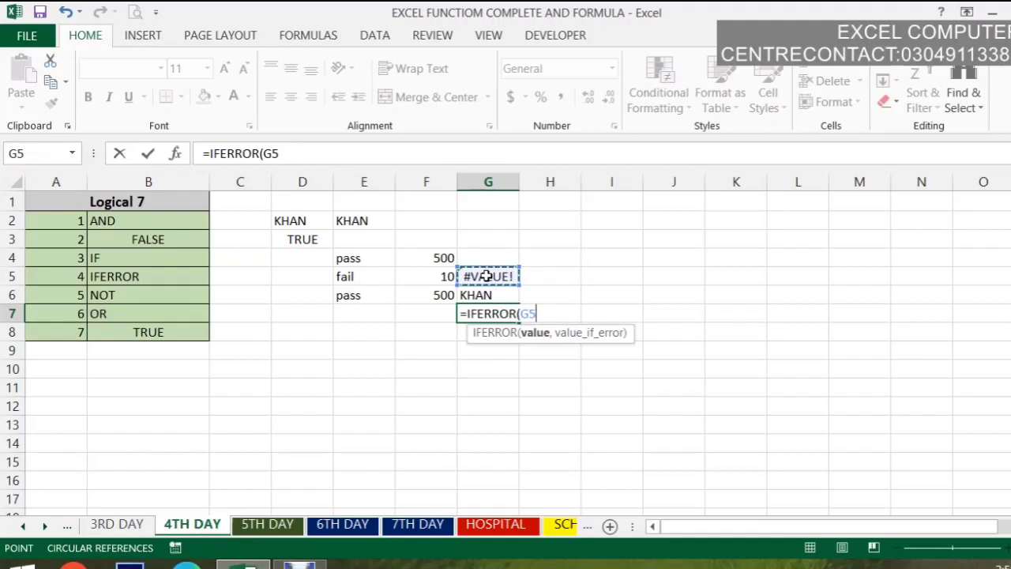
{"action": "type", "text": ","}
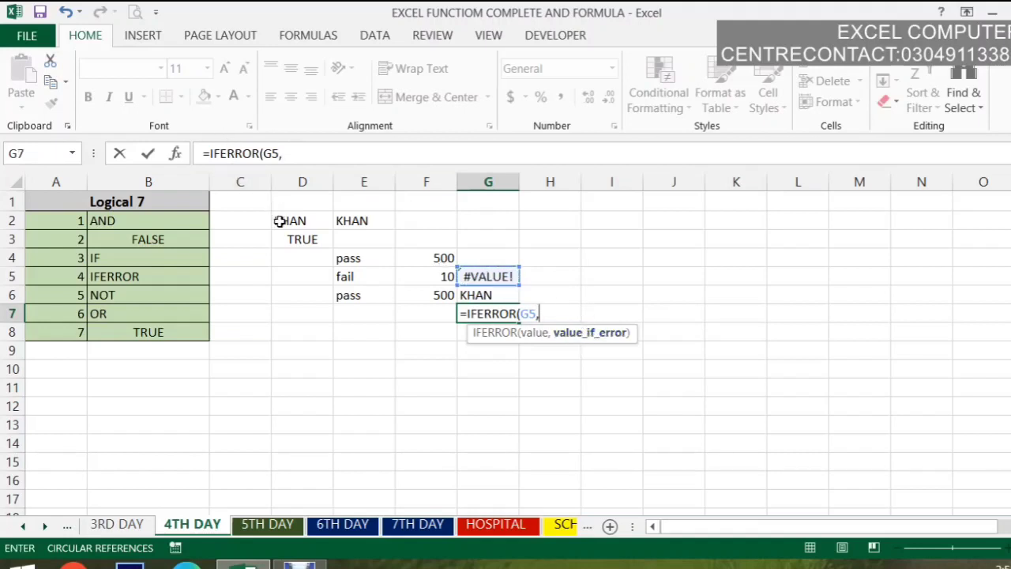
{"action": "left_click_drag", "start_coordinate": [284, 222], "coordinate": [346, 221]}
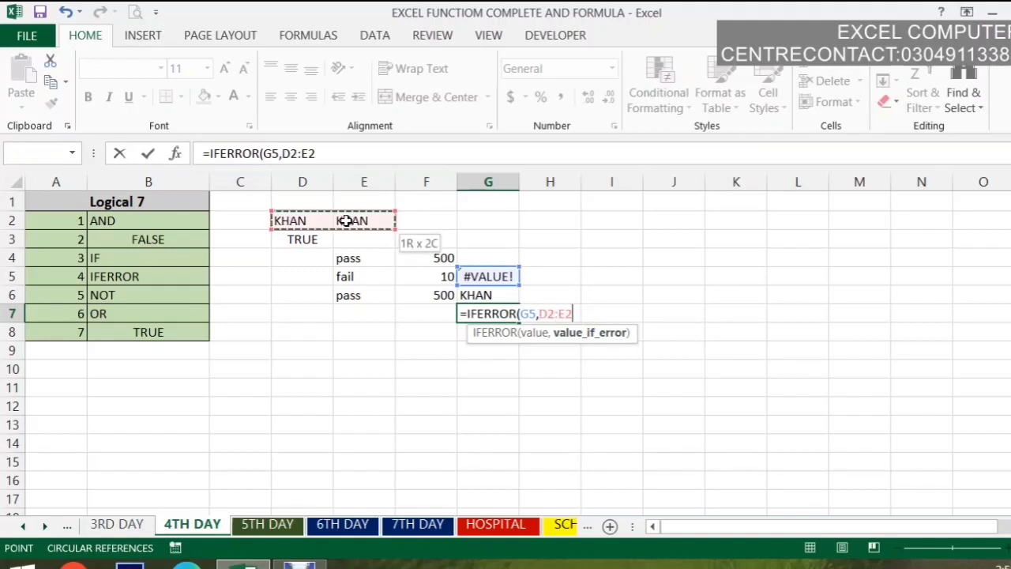
{"action": "key", "text": "Return"}
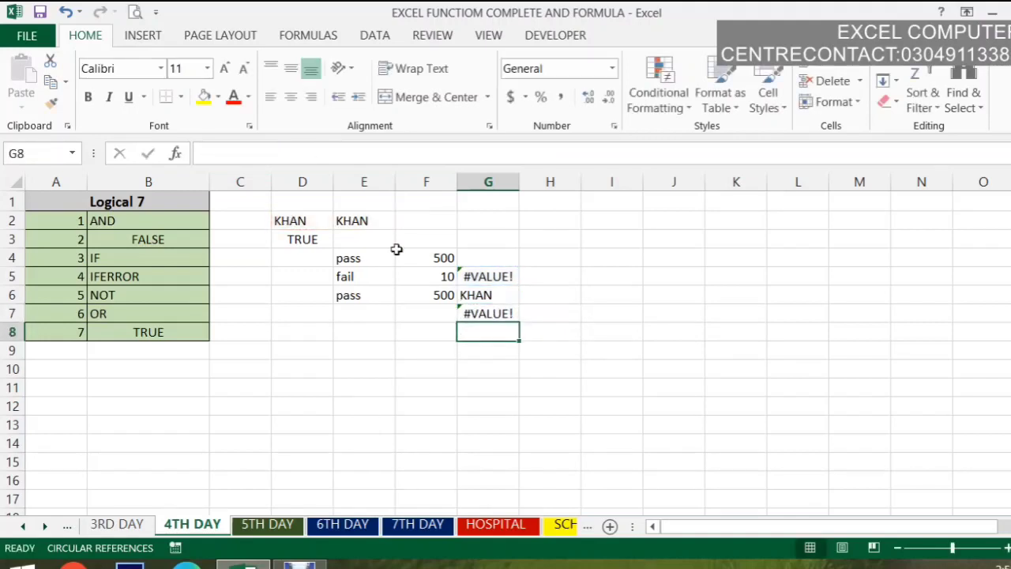
Edit the IFERROR formula in G7 so its value-if-error argument refers only to cell D2
{"action": "left_click", "coordinate": [490, 312]}
{"action": "double_click", "coordinate": [490, 312]}
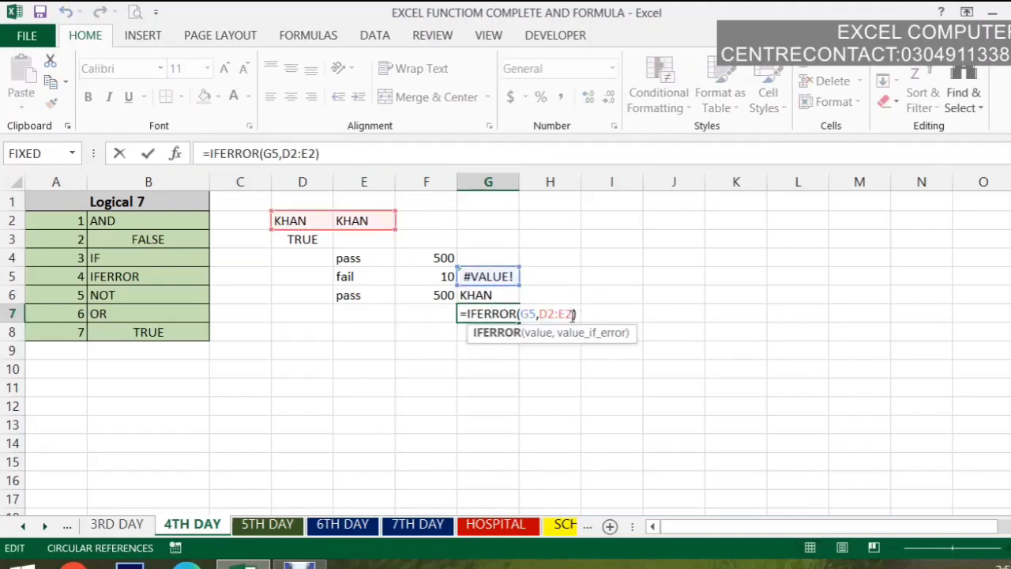
{"action": "left_click", "coordinate": [574, 314]}
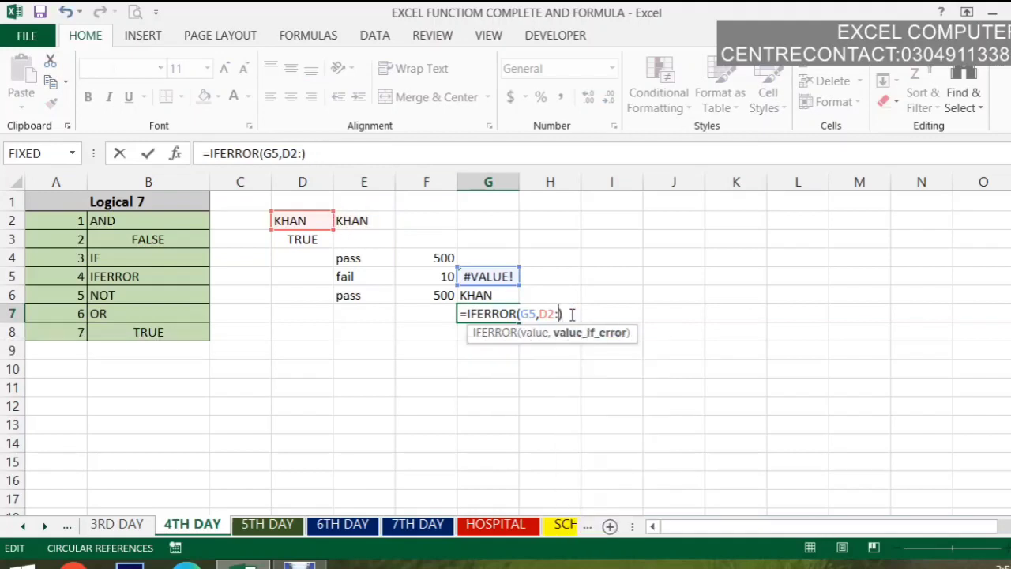
{"action": "key", "text": "BackSpace"}
{"action": "key", "text": "BackSpace"}
{"action": "key", "text": "BackSpace"}
{"action": "key", "text": "Return"}
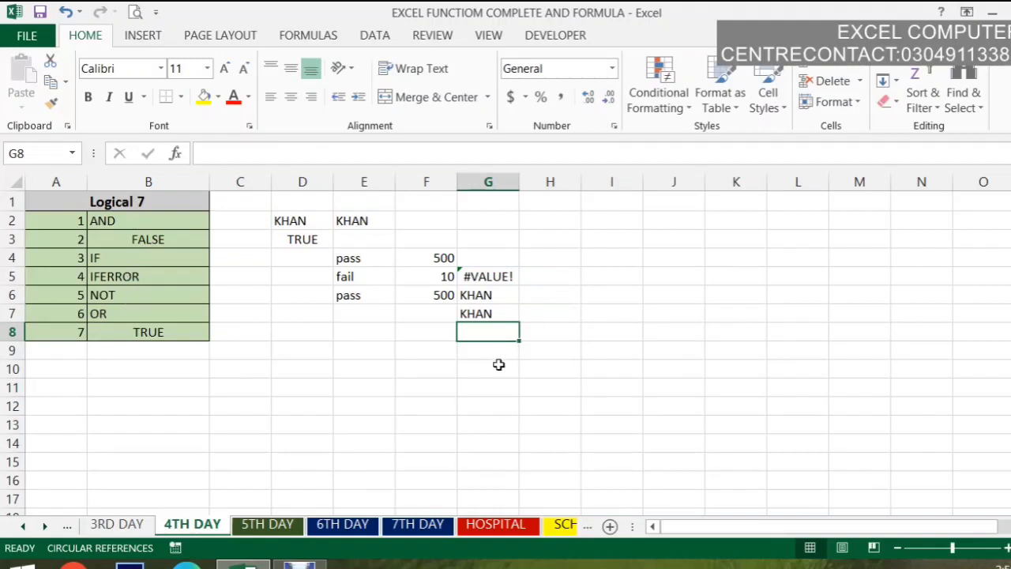
Enter the formula =NOT(G6>G7) in cell G8 as the first NOT example
{"action": "type", "text": "="}
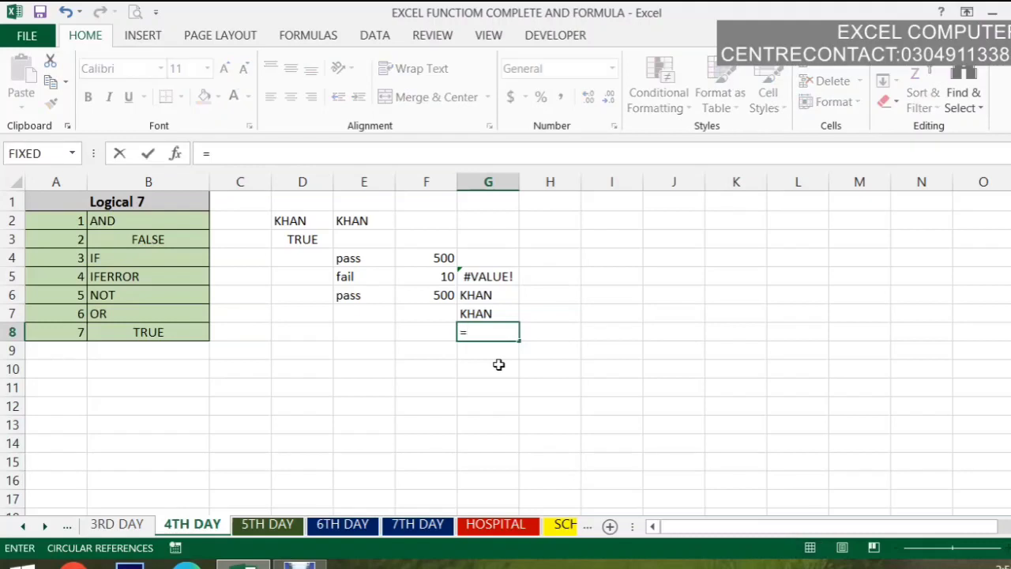
{"action": "type", "text": "not"}
{"action": "key", "text": "Tab"}
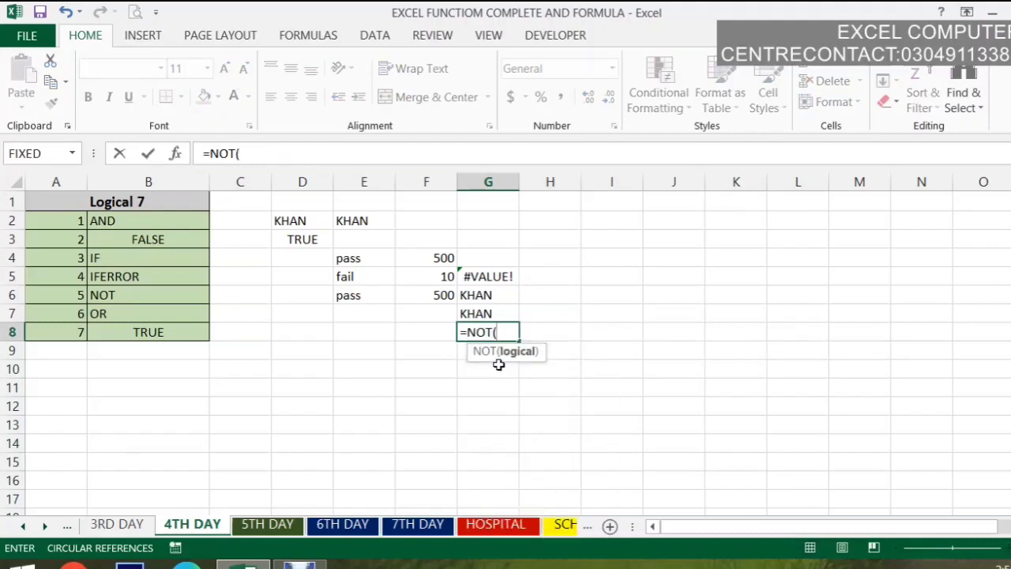
{"action": "left_click", "coordinate": [487, 295]}
{"action": "type", "text": "="}
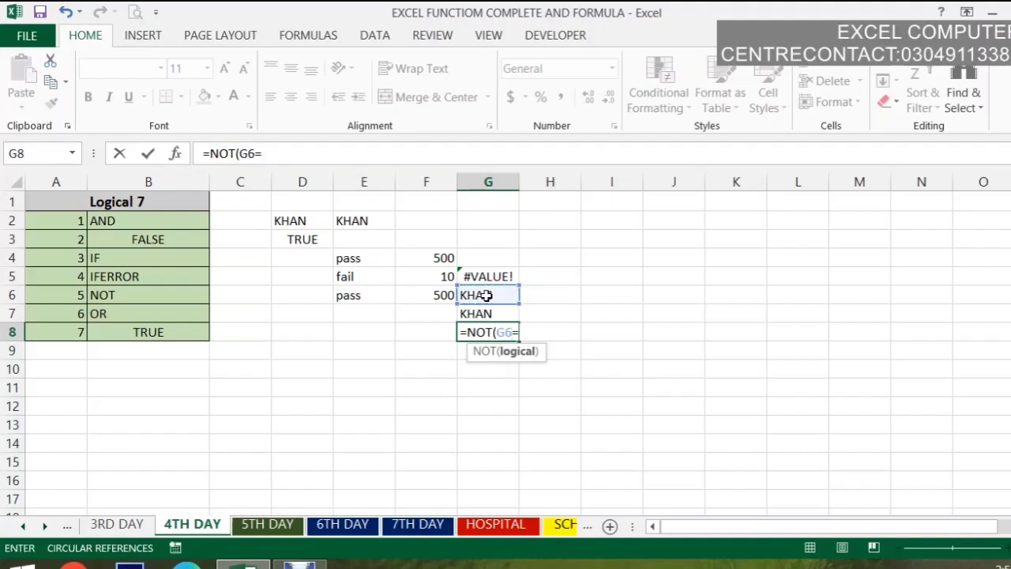
{"action": "key", "text": "BackSpace"}
{"action": "type", "text": ">"}
{"action": "left_click", "coordinate": [502, 315]}
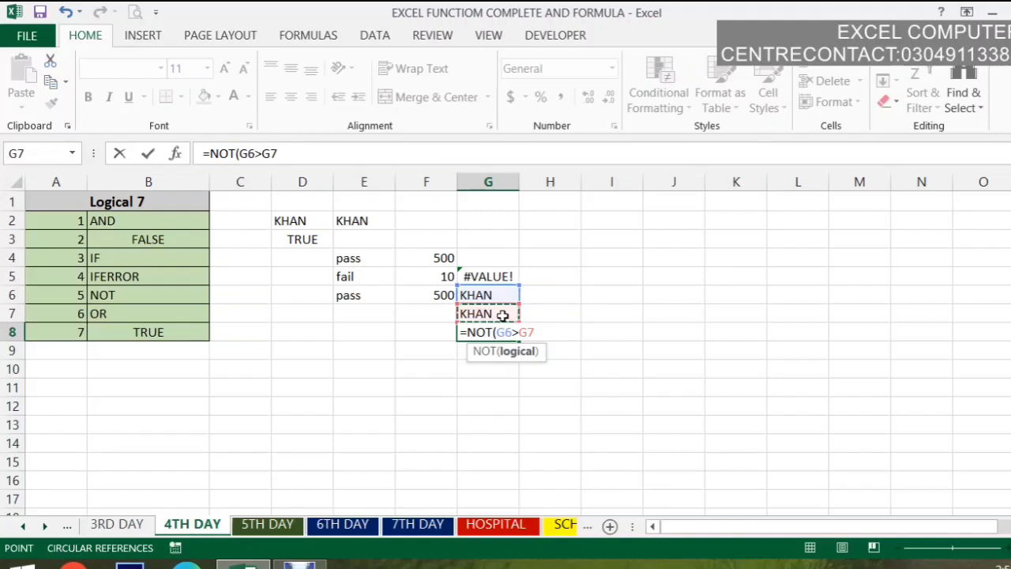
{"action": "key", "text": "Return"}
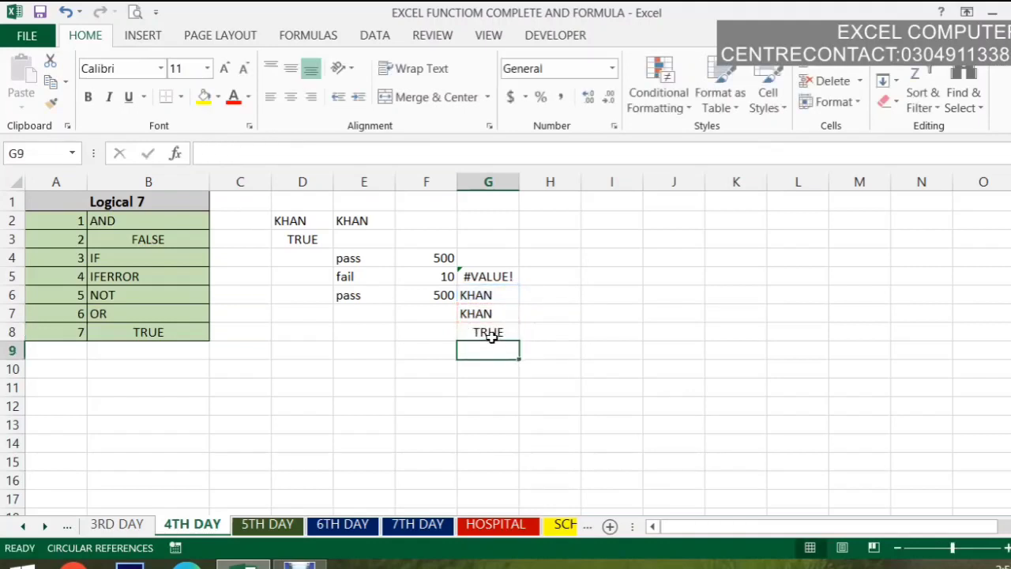
Enter the formula =NOT(G6=G7) in cell G9 as a second NOT example
{"action": "type", "text": "="}
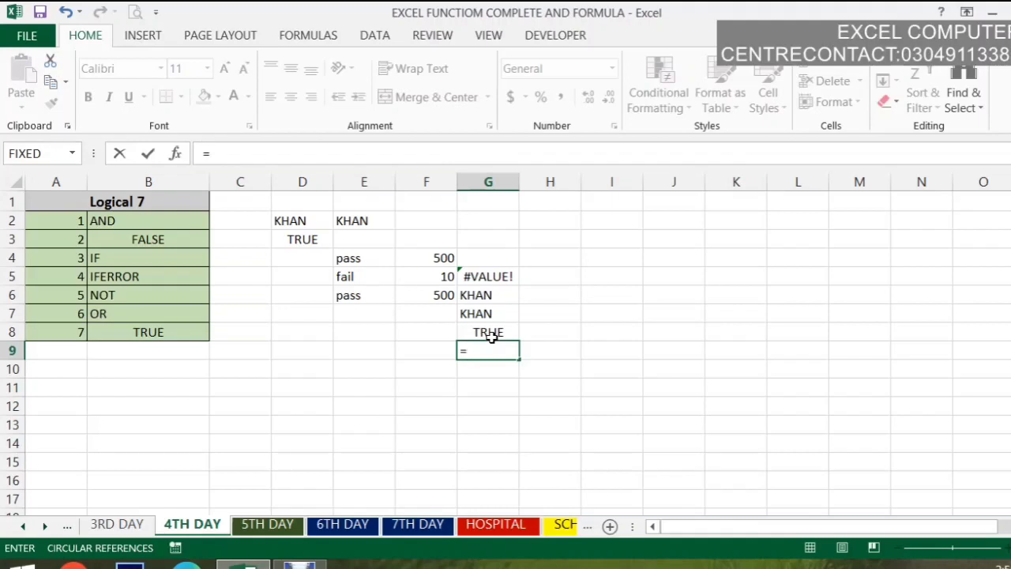
{"action": "type", "text": "not"}
{"action": "key", "text": "Tab"}
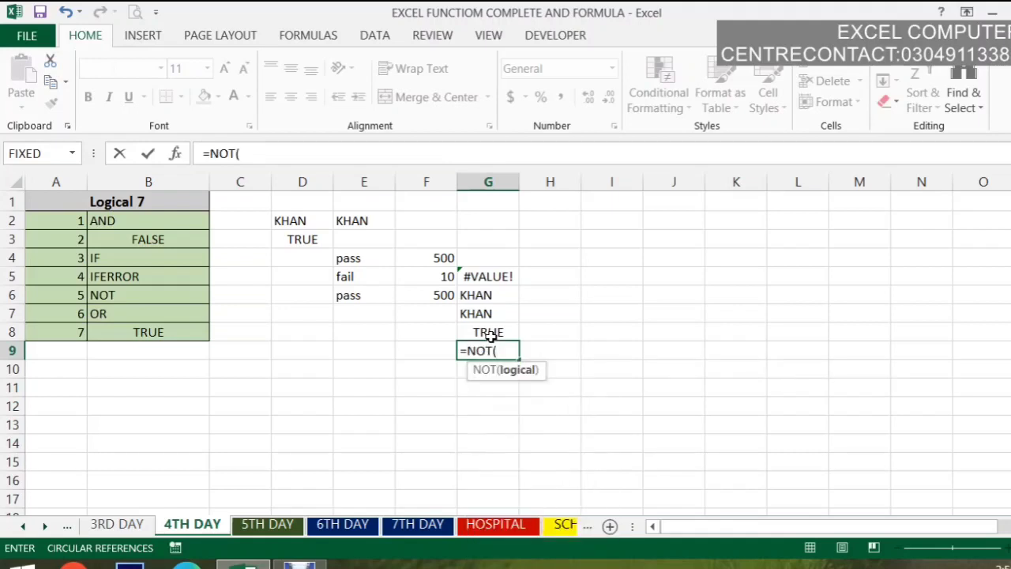
{"action": "left_click", "coordinate": [480, 303]}
{"action": "type", "text": "="}
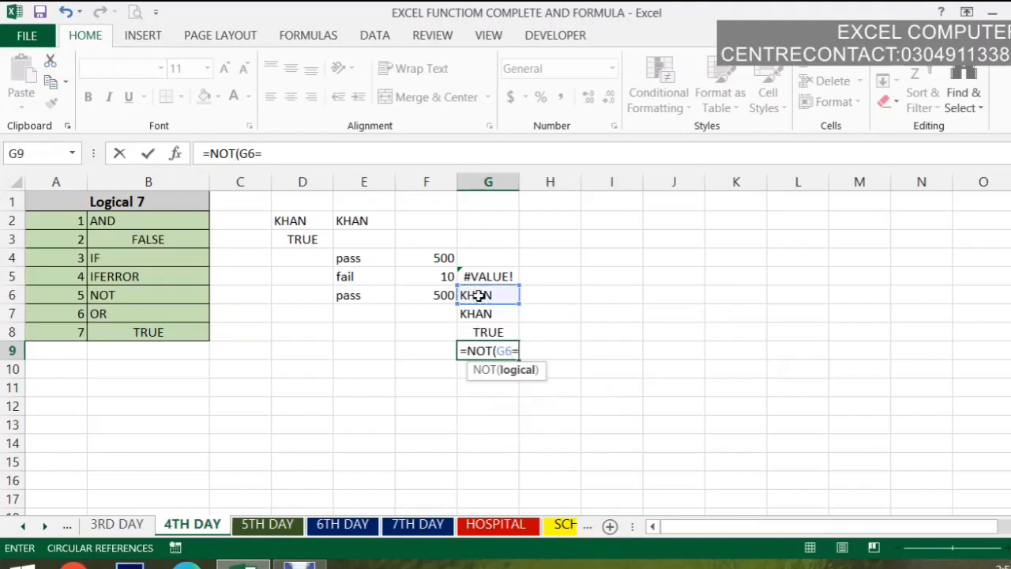
{"action": "left_click", "coordinate": [480, 311]}
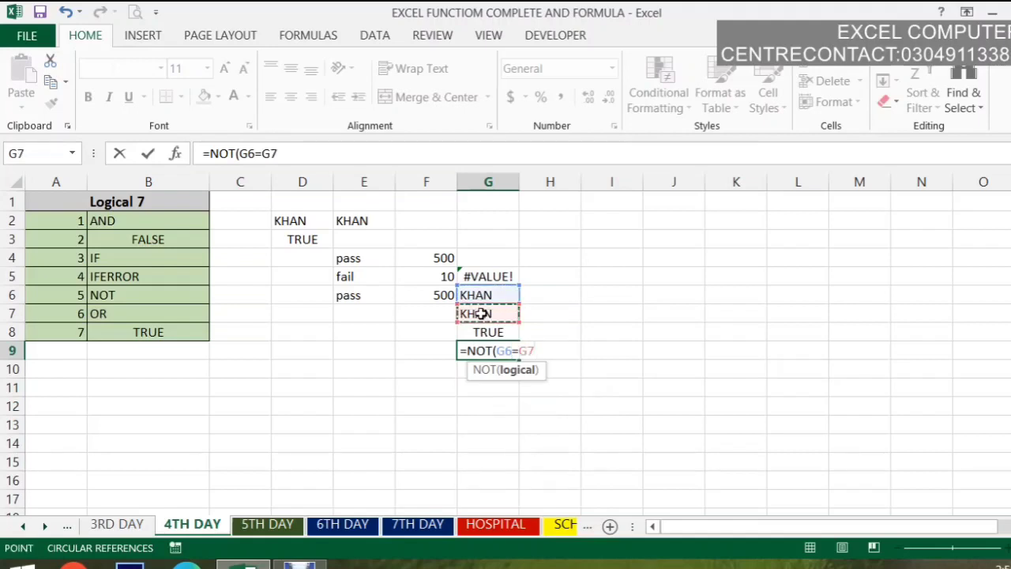
{"action": "key", "text": "Return"}
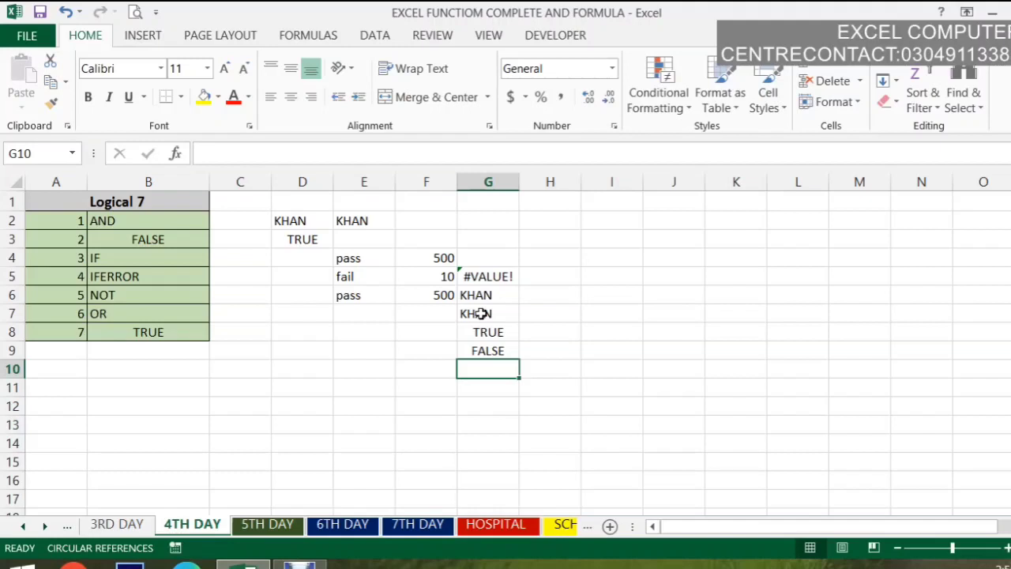
Leave G10 empty and enter the formula =OR(G6=G7) in cell G11 as the OR example
{"action": "key", "text": "Return"}
{"action": "type", "text": "="}
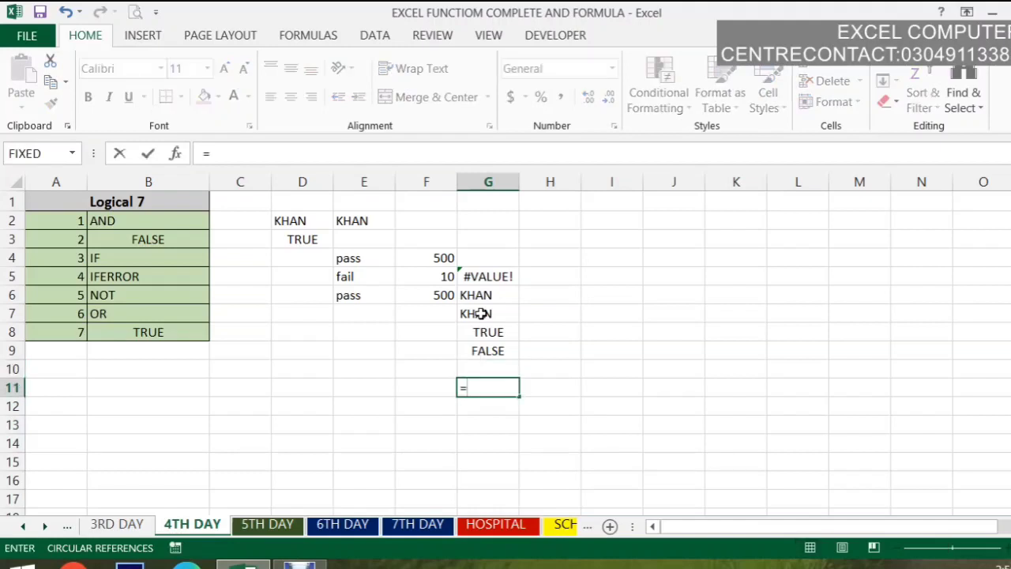
{"action": "type", "text": "or"}
{"action": "key", "text": "Tab"}
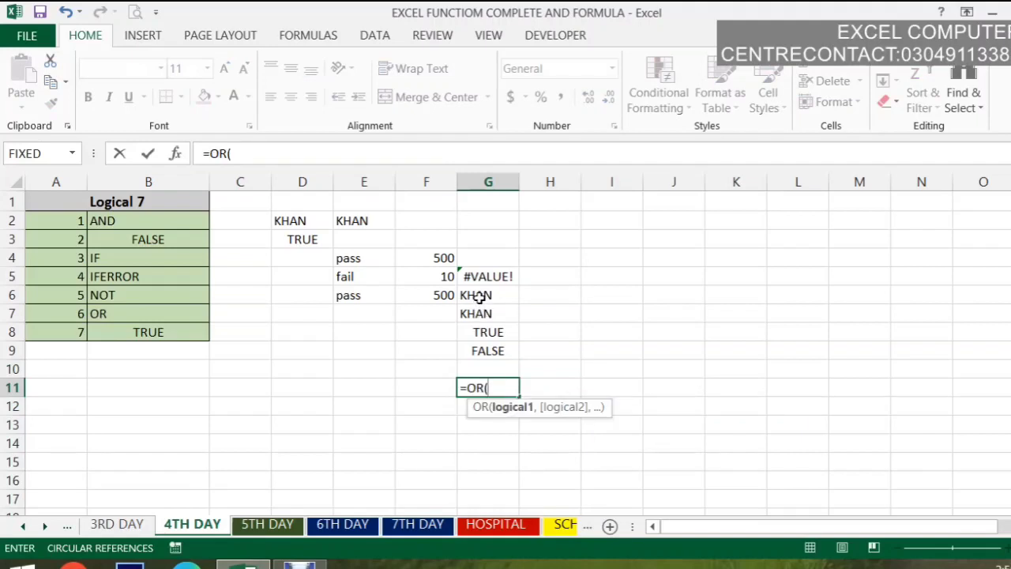
{"action": "left_click", "coordinate": [484, 294]}
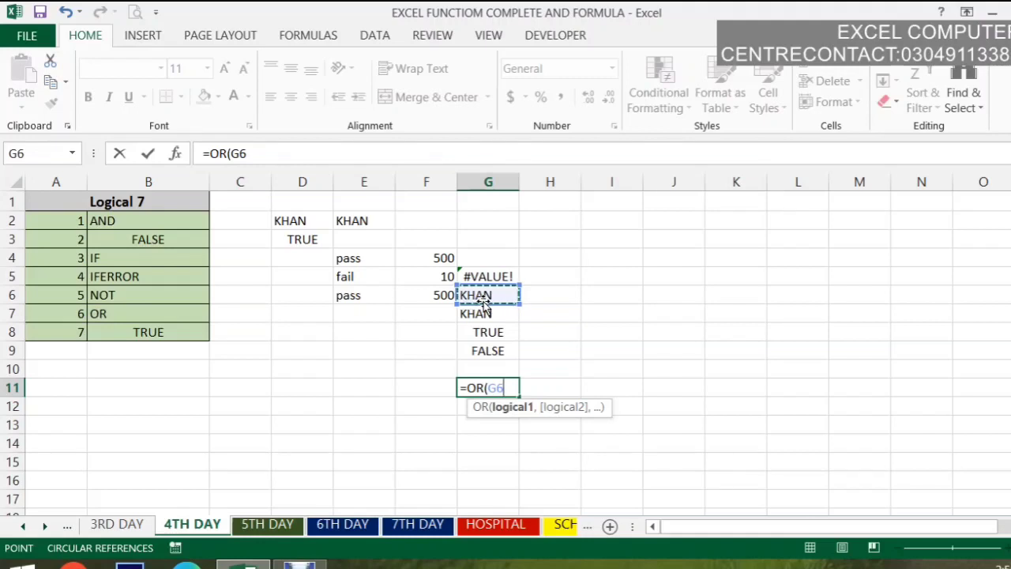
{"action": "type", "text": "="}
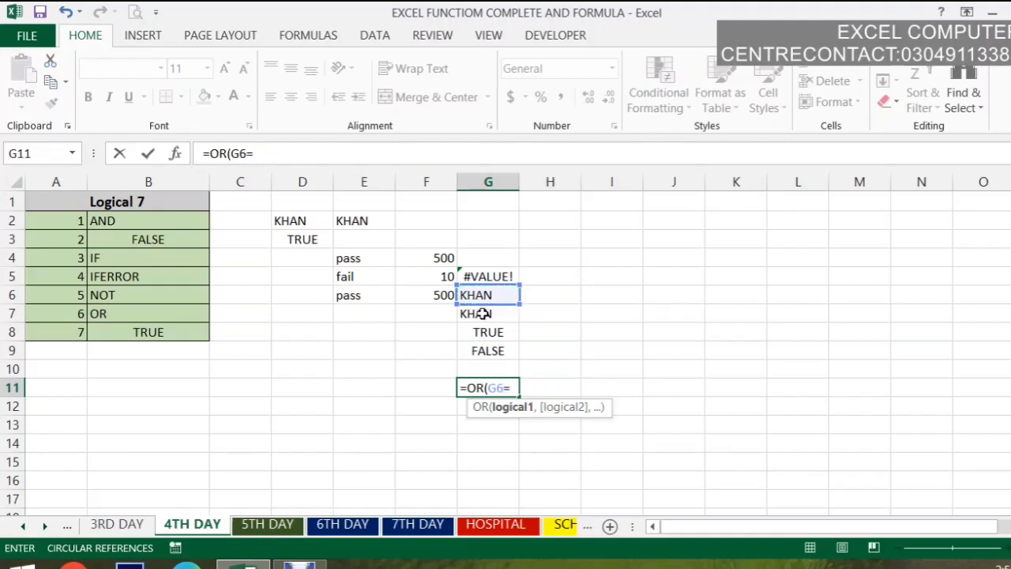
{"action": "left_click", "coordinate": [484, 314]}
{"action": "type", "text": ")"}
{"action": "key", "text": "Return"}
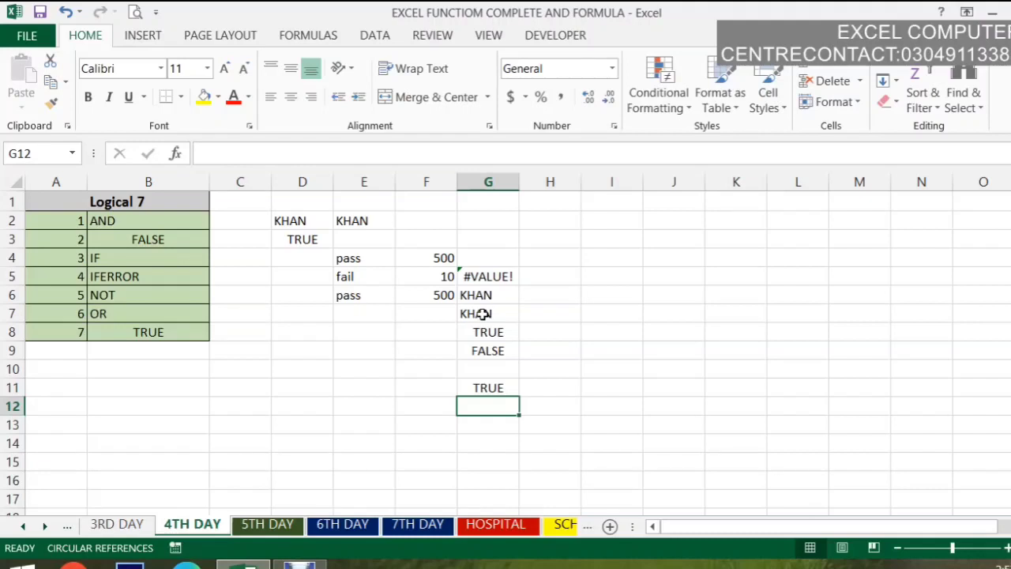
Switch to the 5TH DAY sheet and select the numbered Lookup & Reference function list in A2:B19
{"action": "left_click", "coordinate": [269, 526]}
{"action": "scroll", "coordinate": [948, 340], "scroll_direction": "down", "scroll_amount": 1}
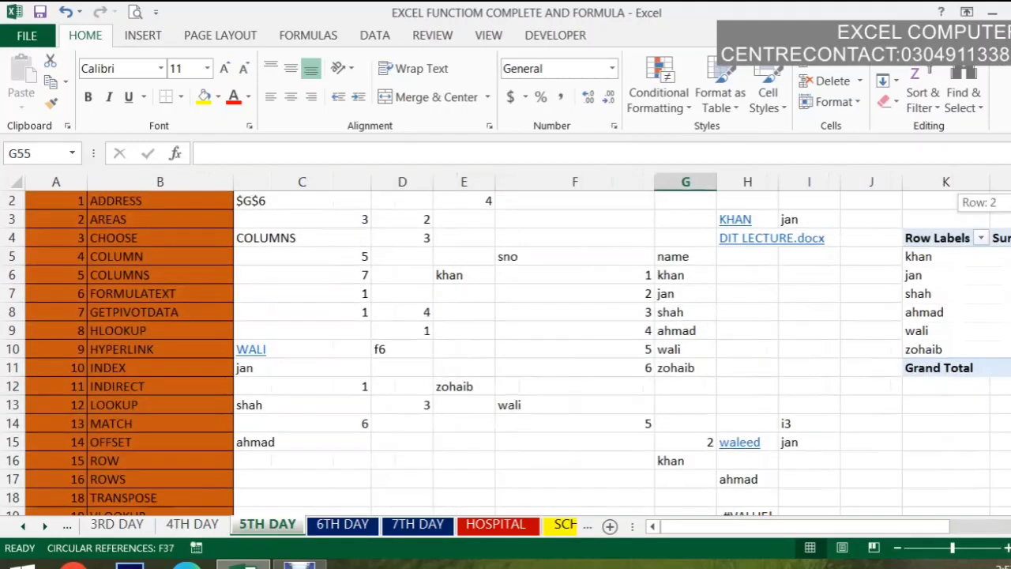
{"action": "mouse_move", "coordinate": [1010, 208]}
{"action": "left_mouse_down"}
{"action": "mouse_move", "coordinate": [1009, 247]}
{"action": "mouse_move", "coordinate": [1009, 207]}
{"action": "left_mouse_up"}
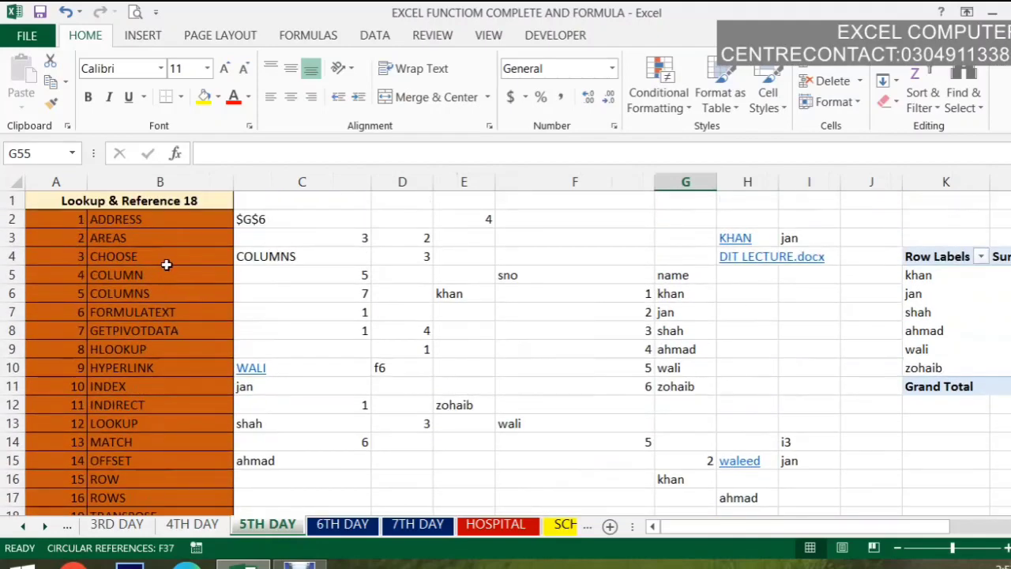
{"action": "left_click_drag", "start_coordinate": [151, 219], "coordinate": [68, 451]}
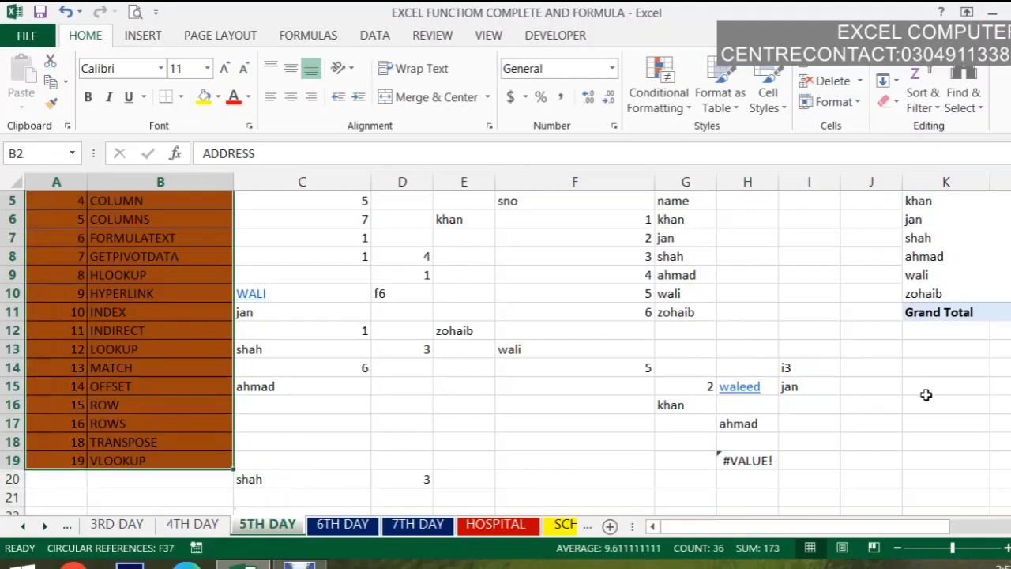
Enter the formula =ADDRESS(2,3,1) in cell F34 as a second ADDRESS example
{"action": "left_click_drag", "start_coordinate": [1010, 210], "coordinate": [1010, 247]}
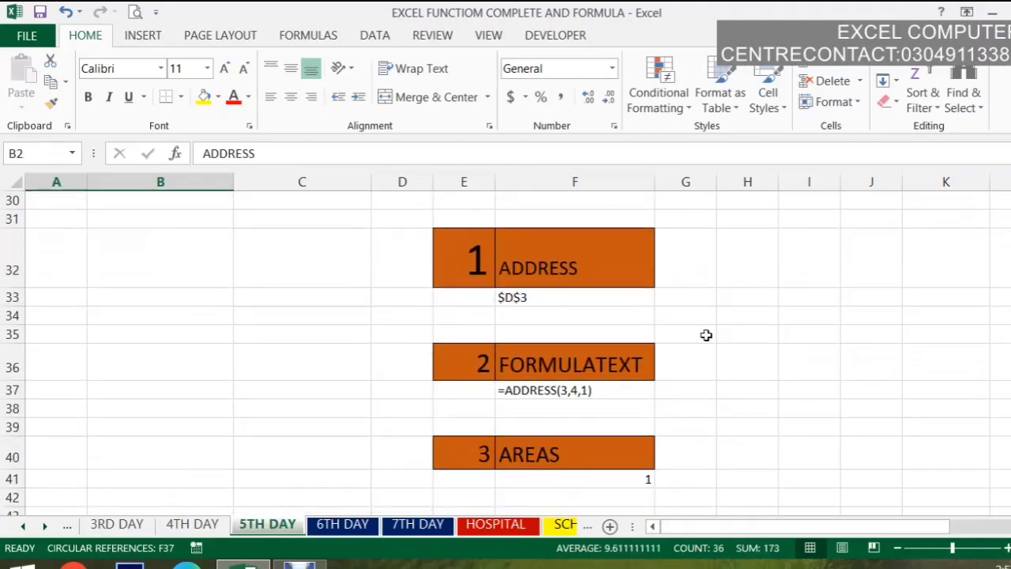
{"action": "left_click", "coordinate": [551, 316]}
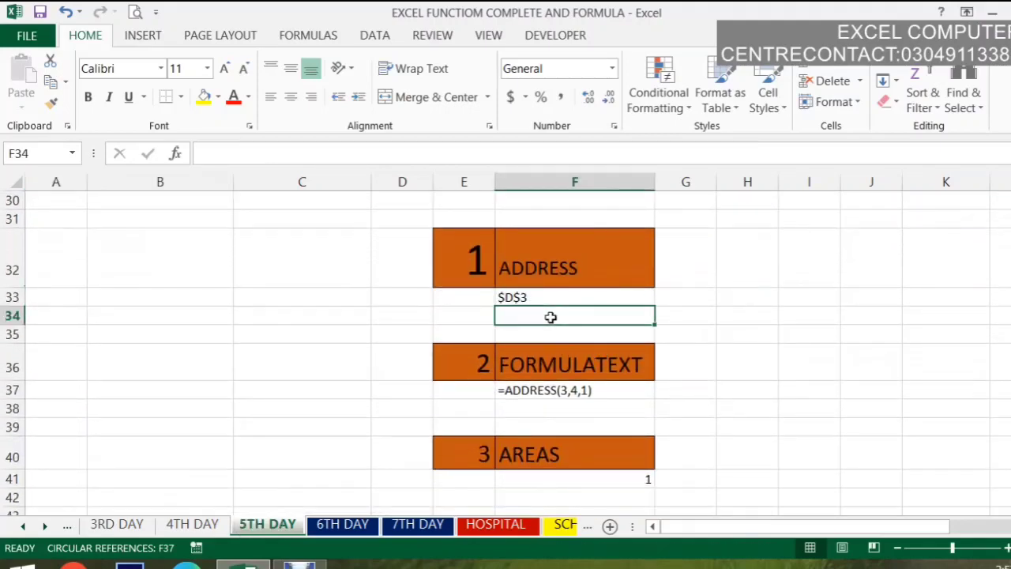
{"action": "type", "text": "=add"}
{"action": "key", "text": "Tab"}
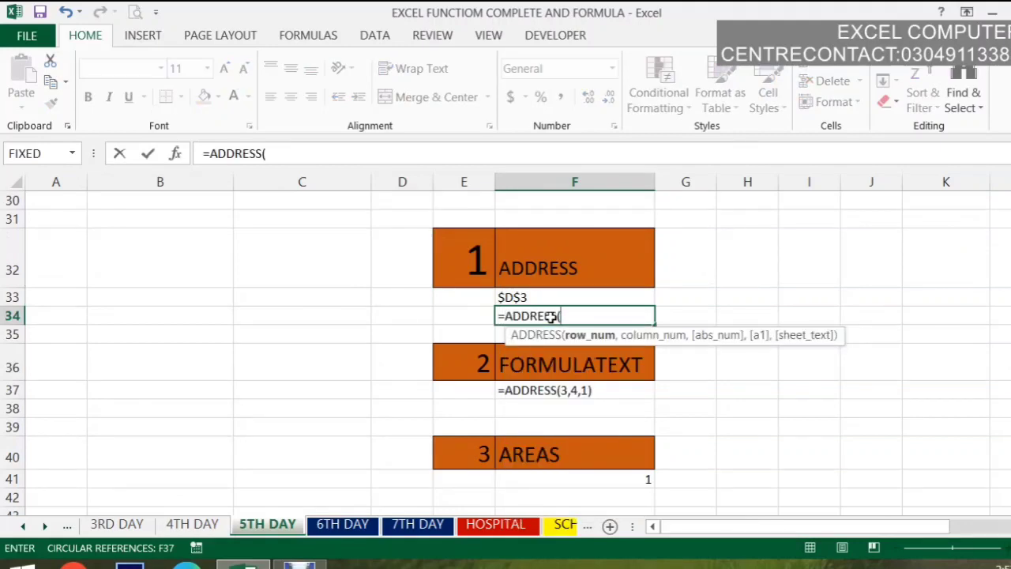
{"action": "type", "text": "2,"}
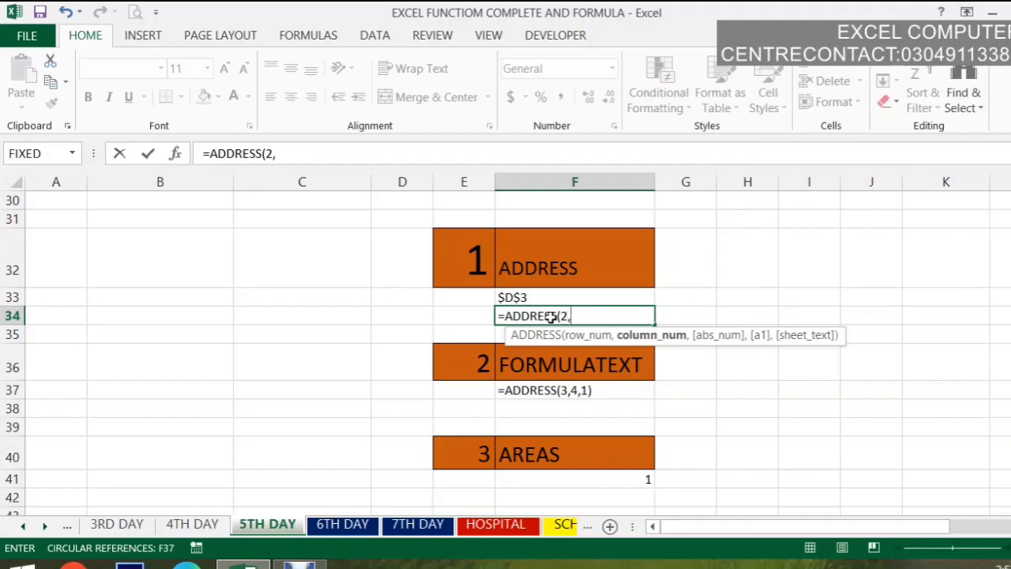
{"action": "type", "text": "3,"}
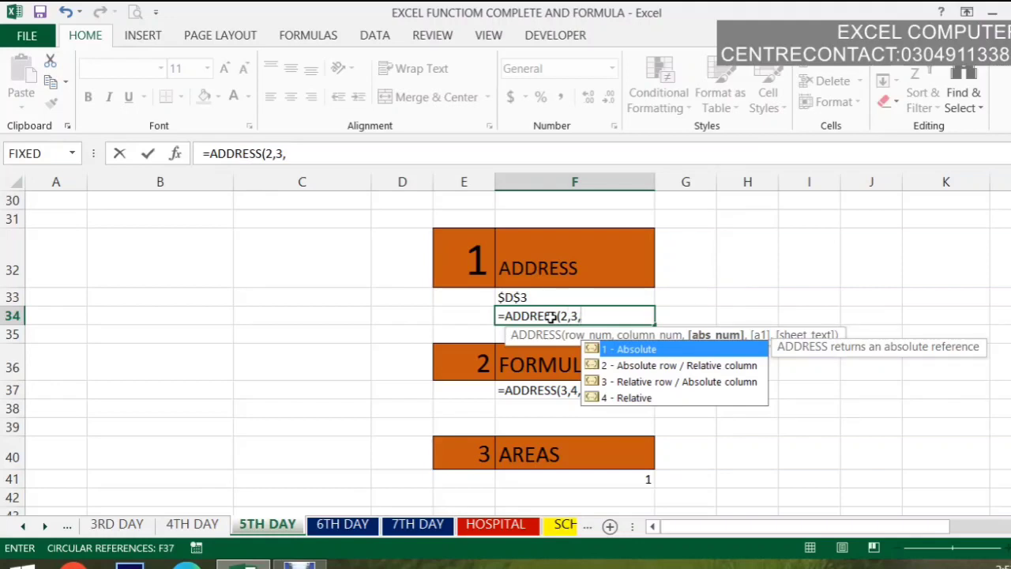
{"action": "type", "text": "1"}
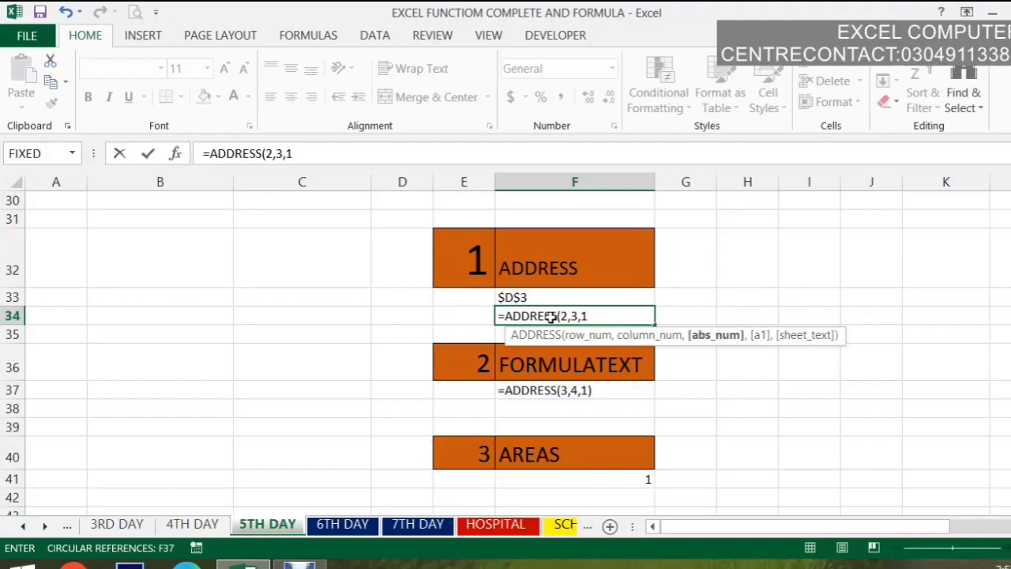
{"action": "key", "text": "Return"}
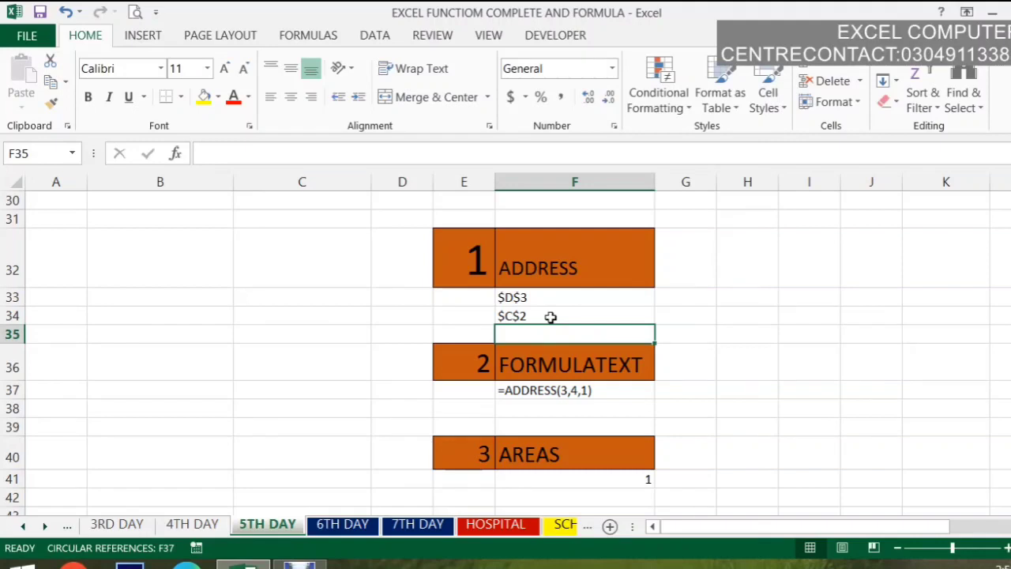
Enter the formula =FORMULATEXT(F34) in cell F38 as a second FORMULATEXT example and check it
{"action": "key", "text": "Down"}
{"action": "key", "text": "Down"}
{"action": "key", "text": "Down"}
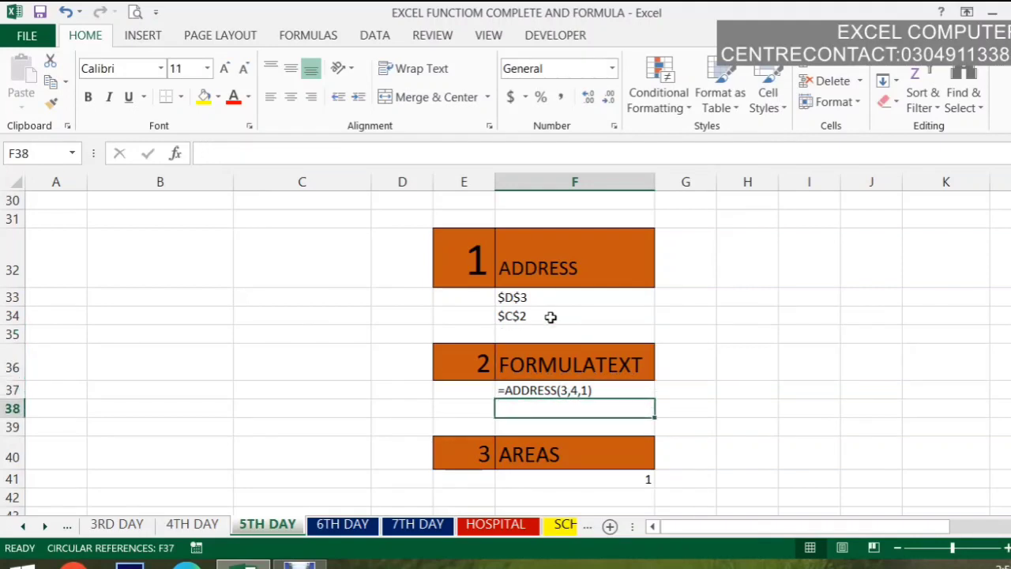
{"action": "type", "text": "="}
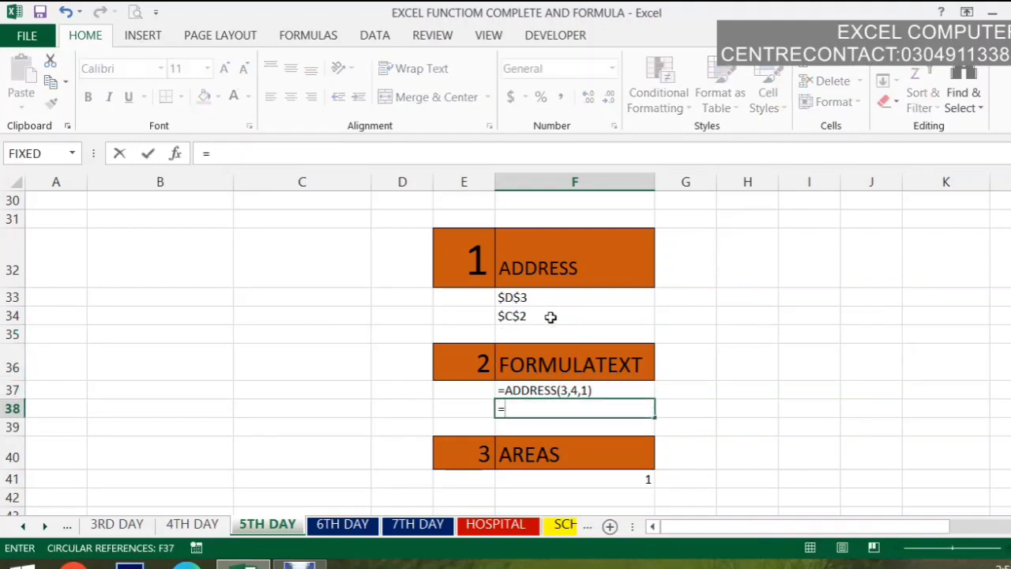
{"action": "type", "text": "fpe"}
{"action": "key", "text": "BackSpace"}
{"action": "key", "text": "BackSpace"}
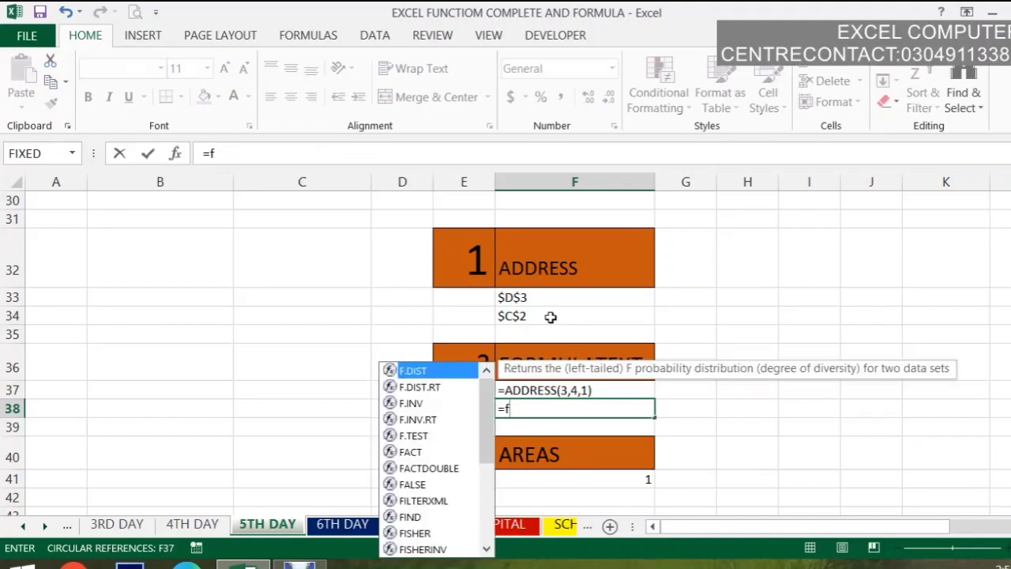
{"action": "type", "text": "or"}
{"action": "key", "text": "Tab"}
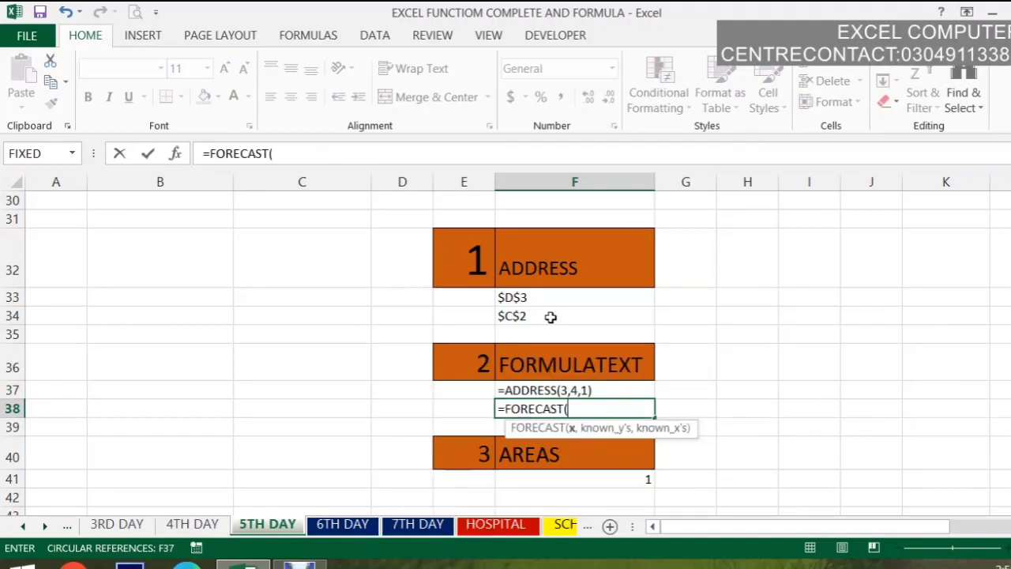
{"action": "key", "text": "BackSpace"}
{"action": "key", "text": "BackSpace"}
{"action": "key", "text": "BackSpace"}
{"action": "key", "text": "BackSpace"}
{"action": "key", "text": "BackSpace"}
{"action": "key", "text": "BackSpace"}
{"action": "key", "text": "BackSpace"}
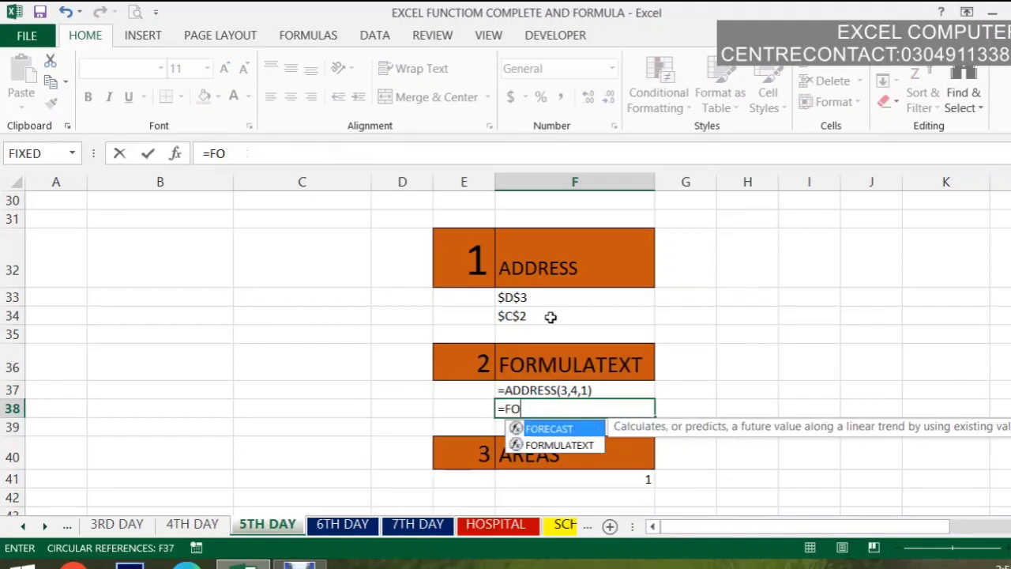
{"action": "key", "text": "Down"}
{"action": "key", "text": "Tab"}
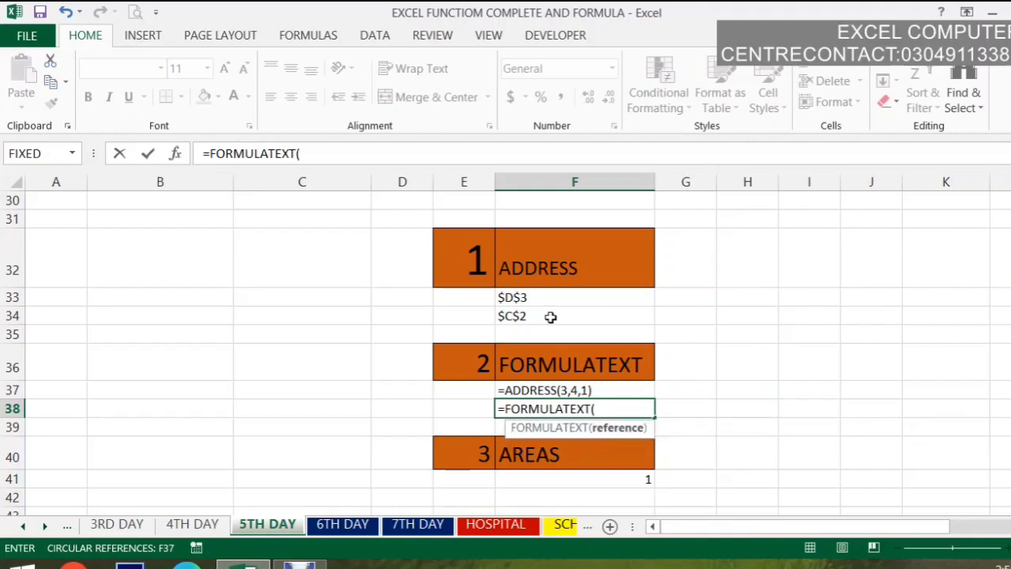
{"action": "left_click", "coordinate": [509, 316]}
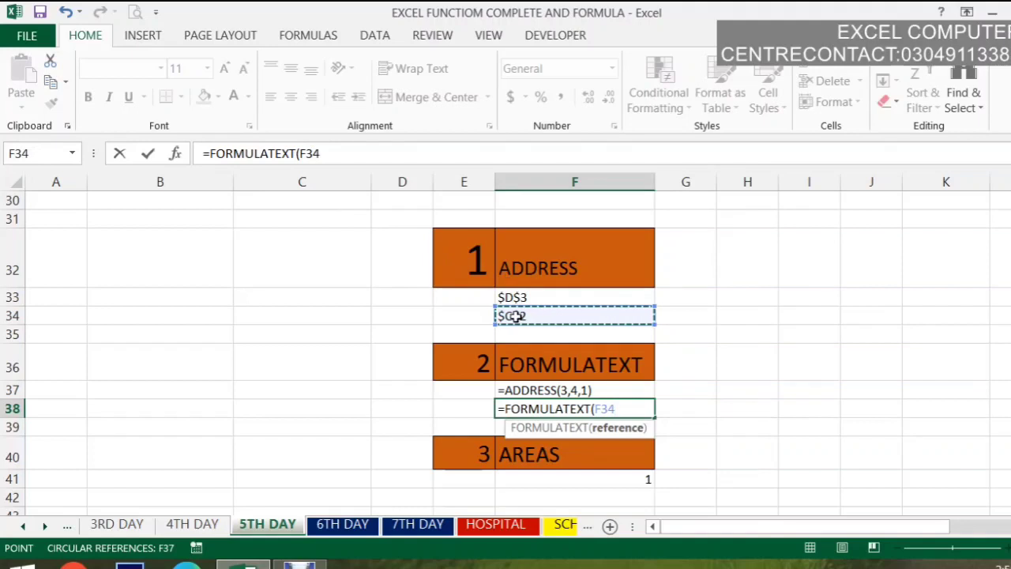
{"action": "key", "text": "Return"}
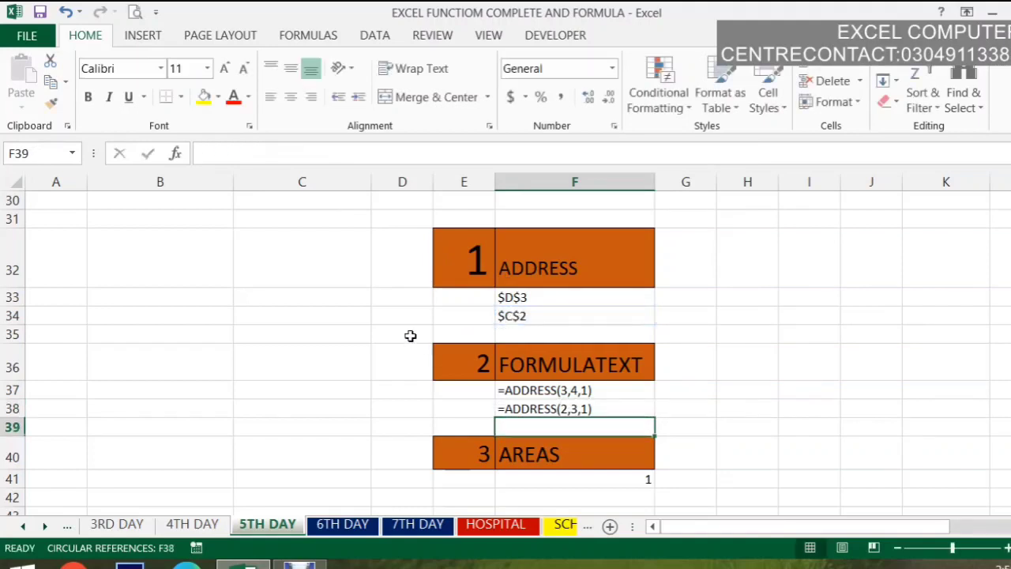
{"action": "left_click", "coordinate": [531, 409]}
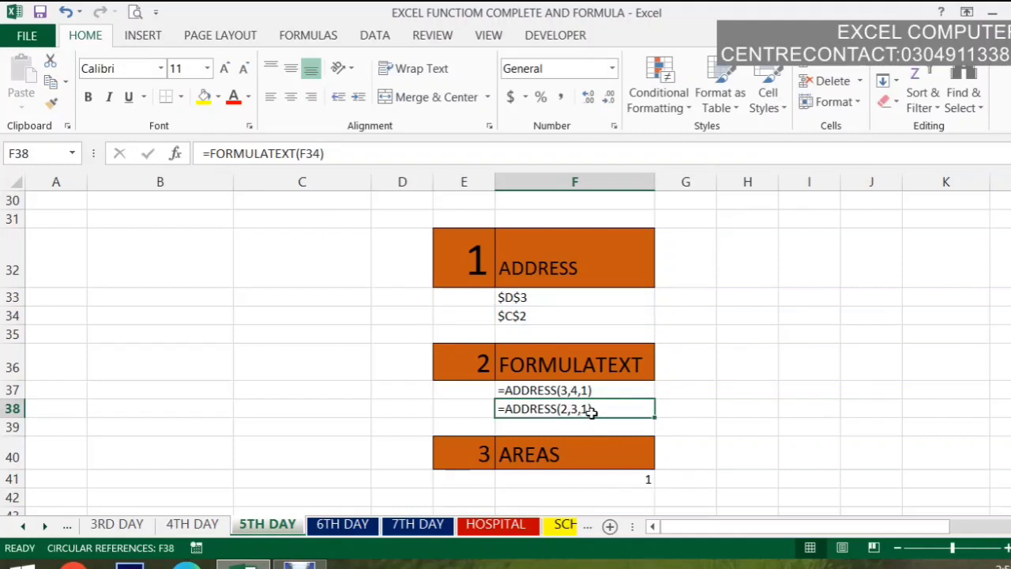
{"action": "left_click_drag", "start_coordinate": [1010, 300], "coordinate": [1010, 316]}
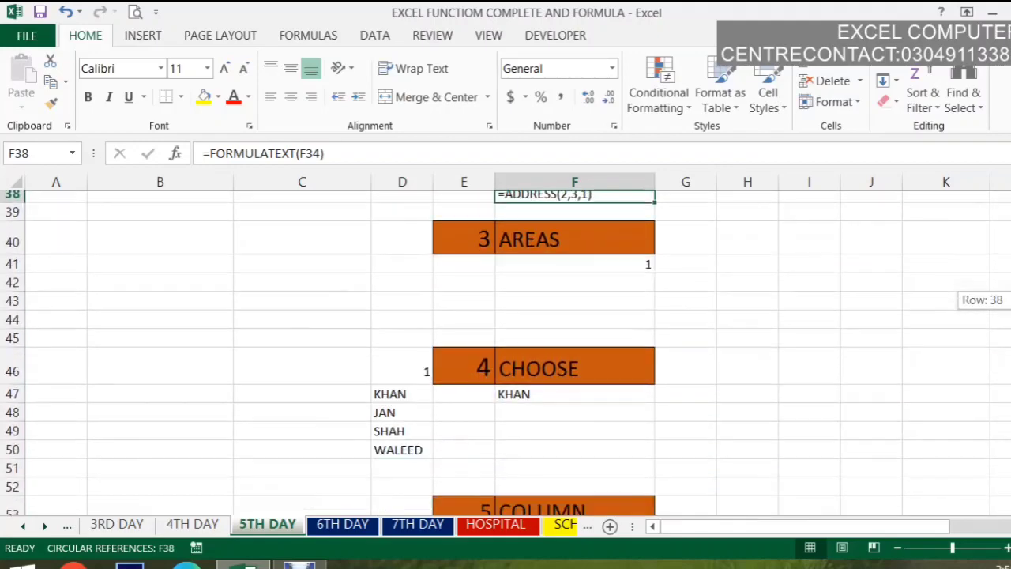
{"action": "left_click", "coordinate": [587, 293]}
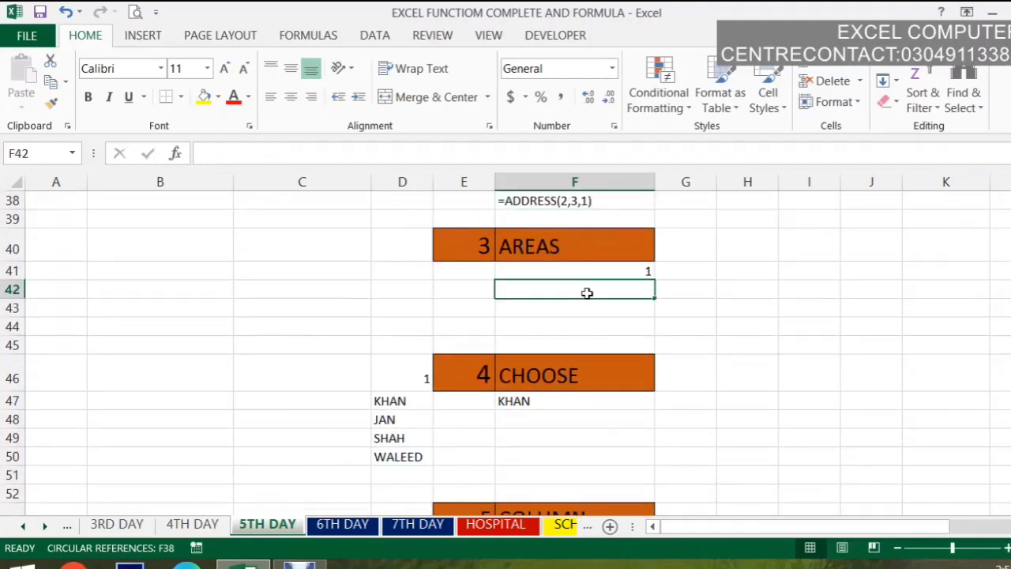
{"action": "type", "text": "=arr"}
{"action": "key", "text": "BackSpace"}
{"action": "type", "text": "e"}
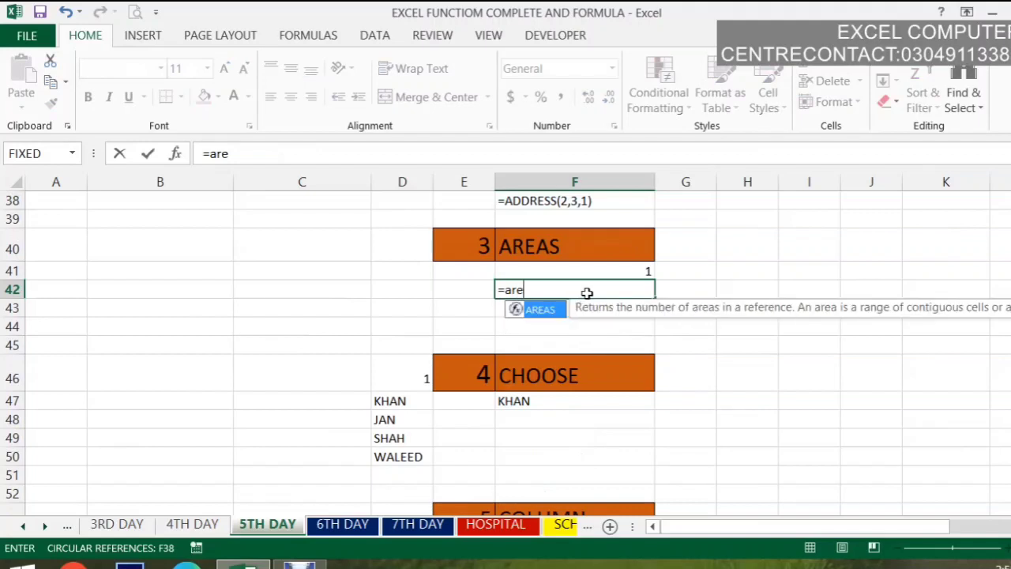
{"action": "type", "text": "a"}
{"action": "key", "text": "BackSpace"}
{"action": "type", "text": "s"}
{"action": "key", "text": "ctrl+Return"}
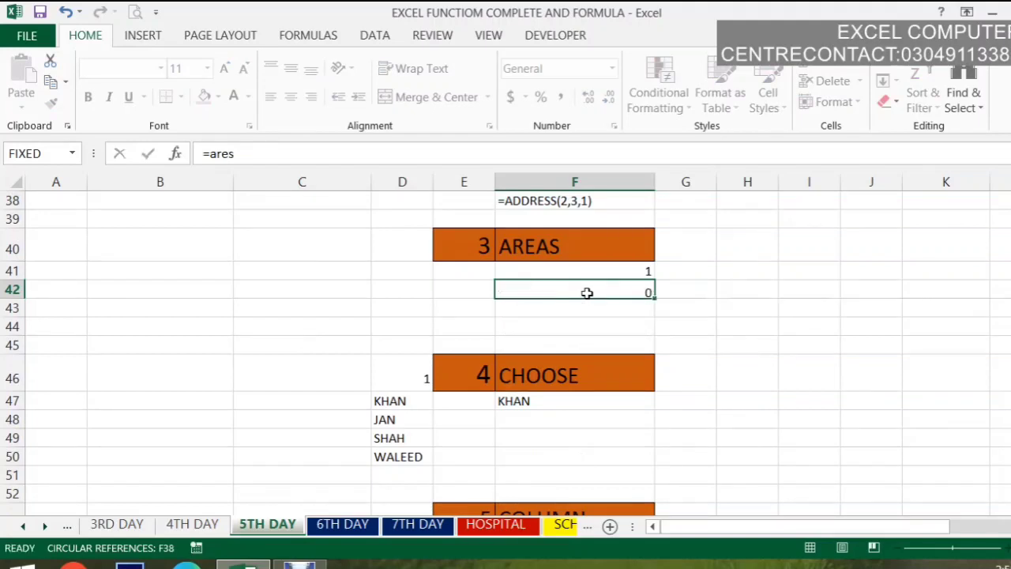
{"action": "key", "text": "Tab"}
{"action": "left_click", "coordinate": [587, 293]}
{"action": "key", "text": "Delete"}
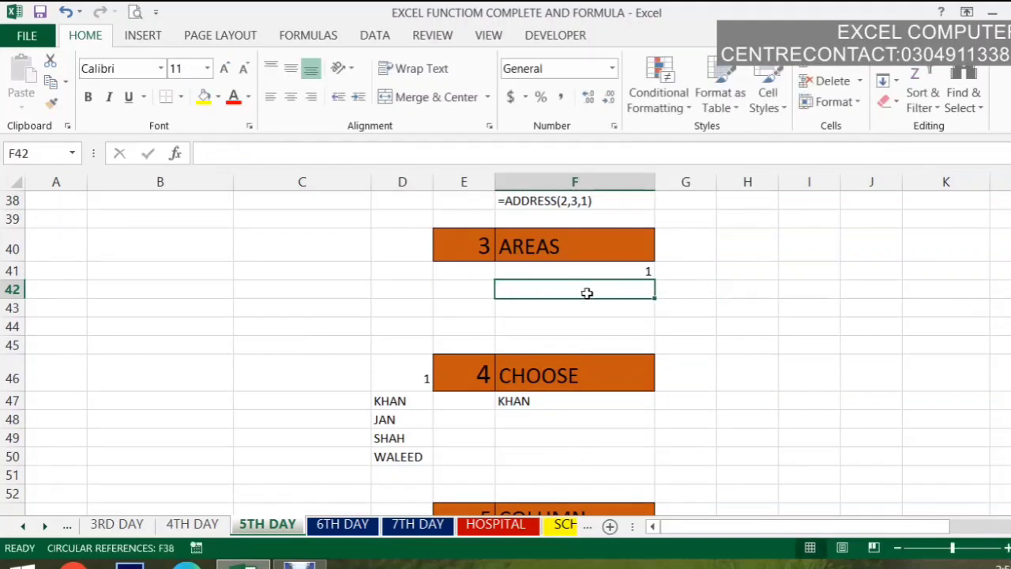
Enter the formula =AREAS(G41:I44) in cell F42 to count a single range
{"action": "type", "text": "=at"}
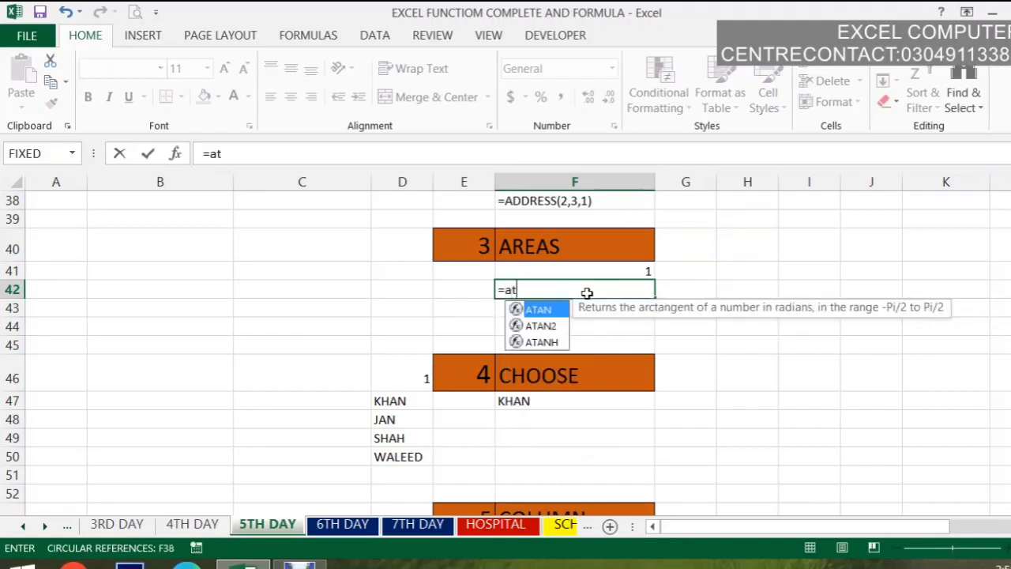
{"action": "key", "text": "BackSpace"}
{"action": "type", "text": "reas"}
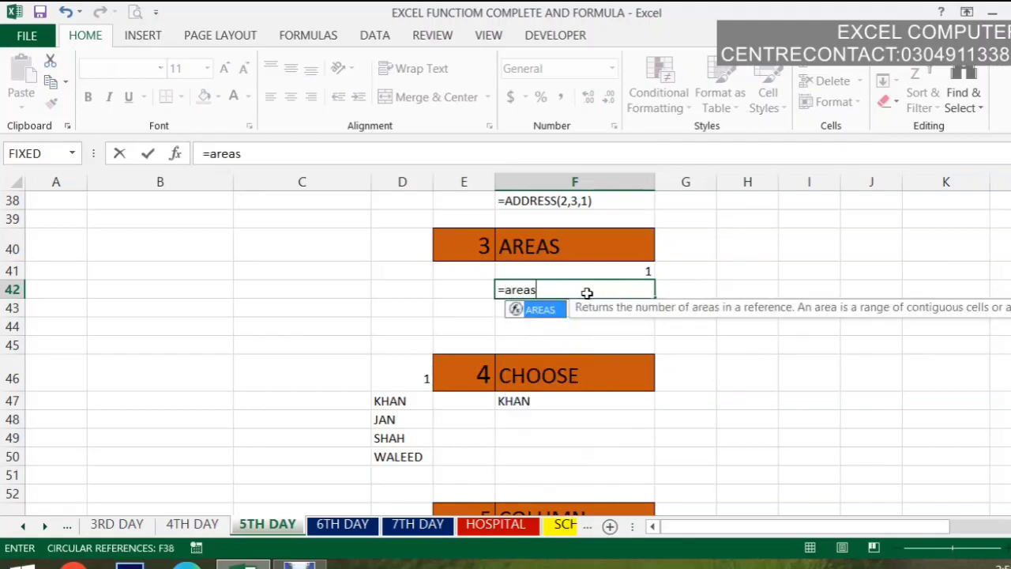
{"action": "key", "text": "Tab"}
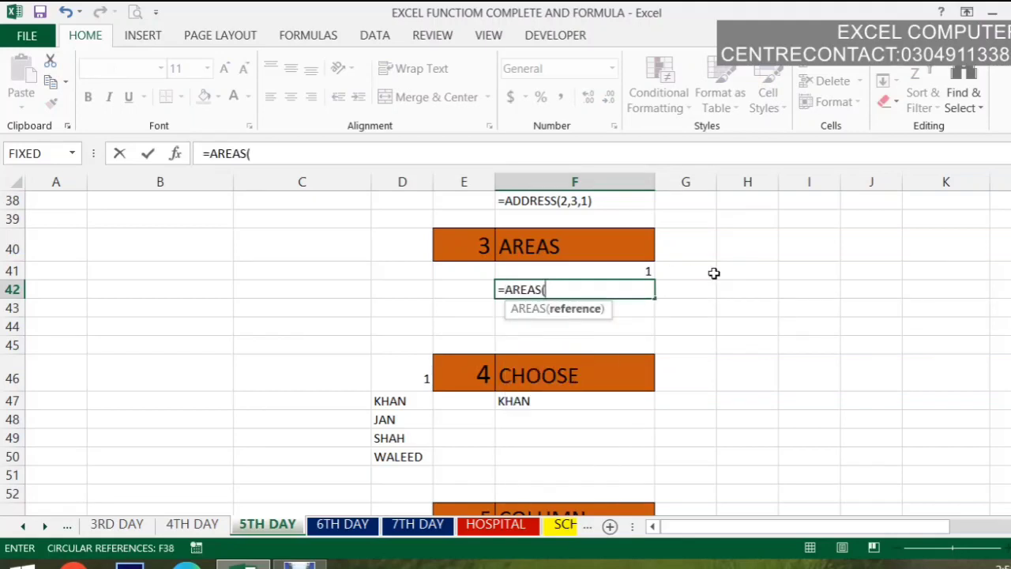
{"action": "left_click_drag", "start_coordinate": [707, 270], "coordinate": [787, 328]}
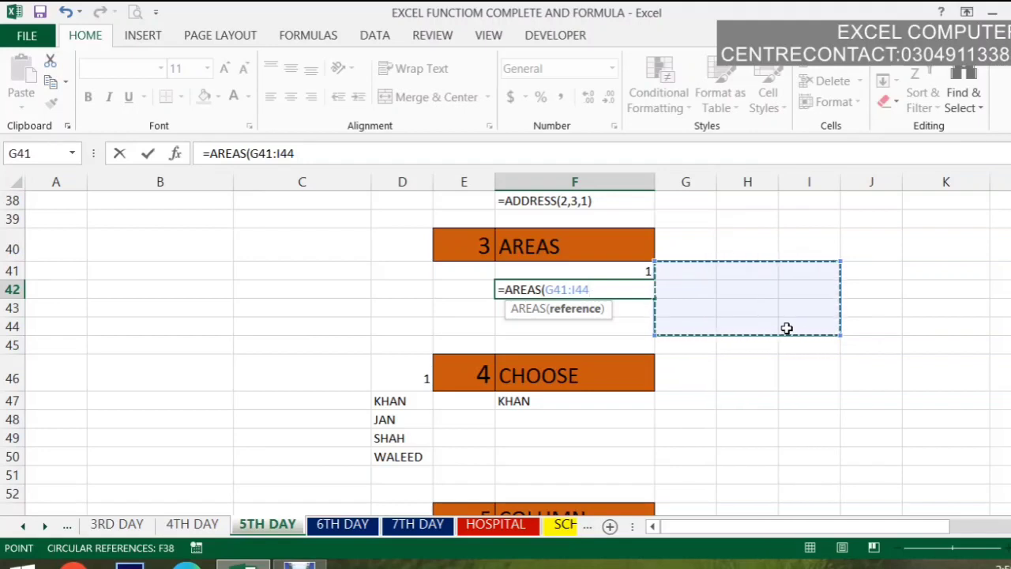
{"action": "key", "text": "Return"}
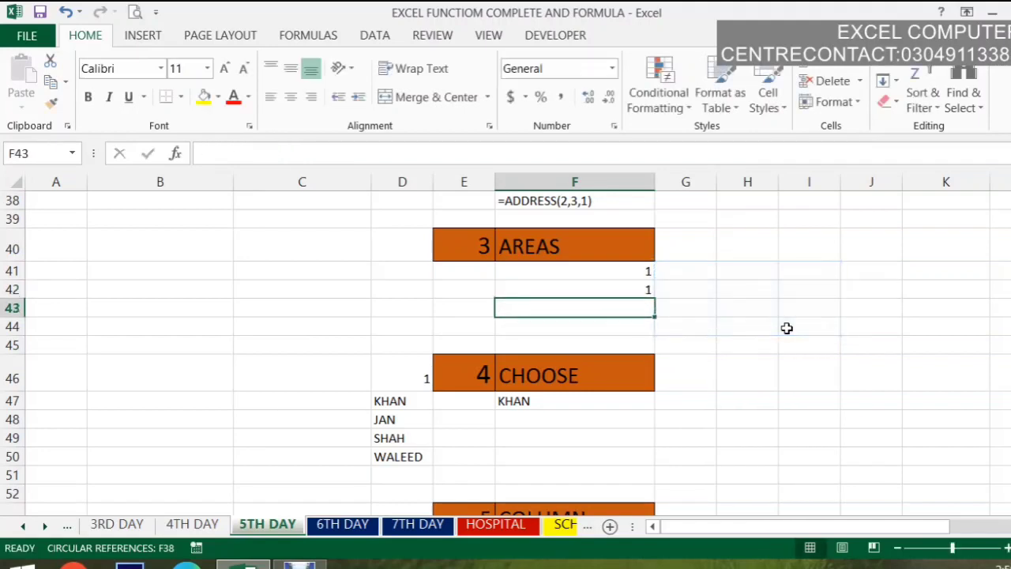
Replace the formula in cell F42 with =AREAS((H41:H42,I41:I42,J41:J42)), accepting the suggested bracket correction
{"action": "key", "text": "Up"}
{"action": "key", "text": "BackSpace"}
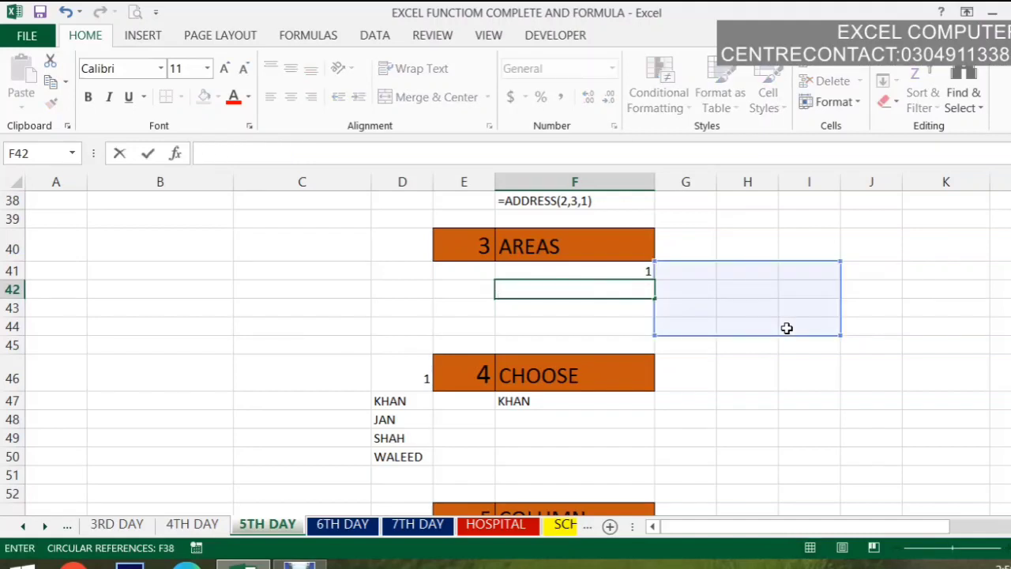
{"action": "type", "text": "="}
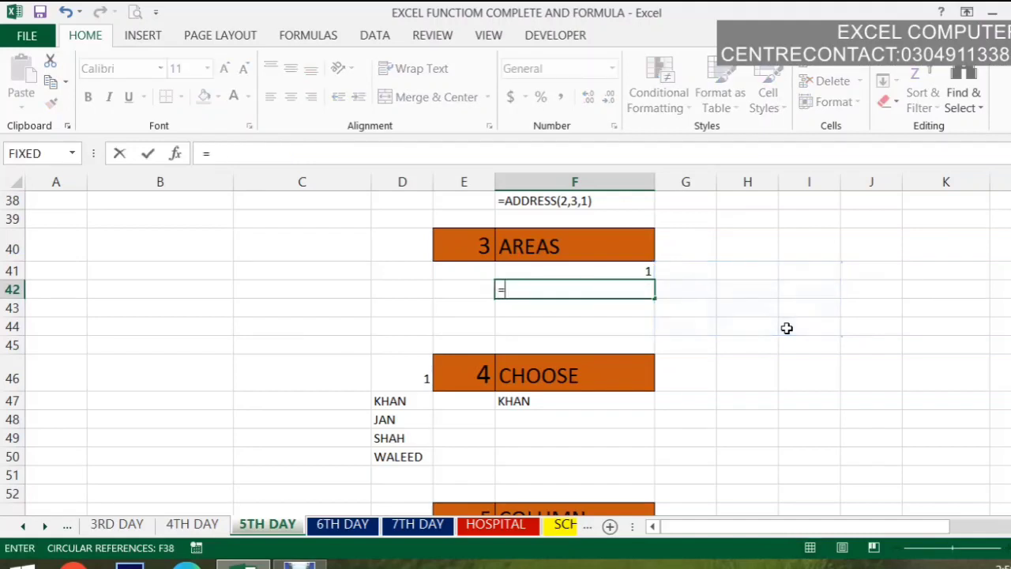
{"action": "type", "text": "at"}
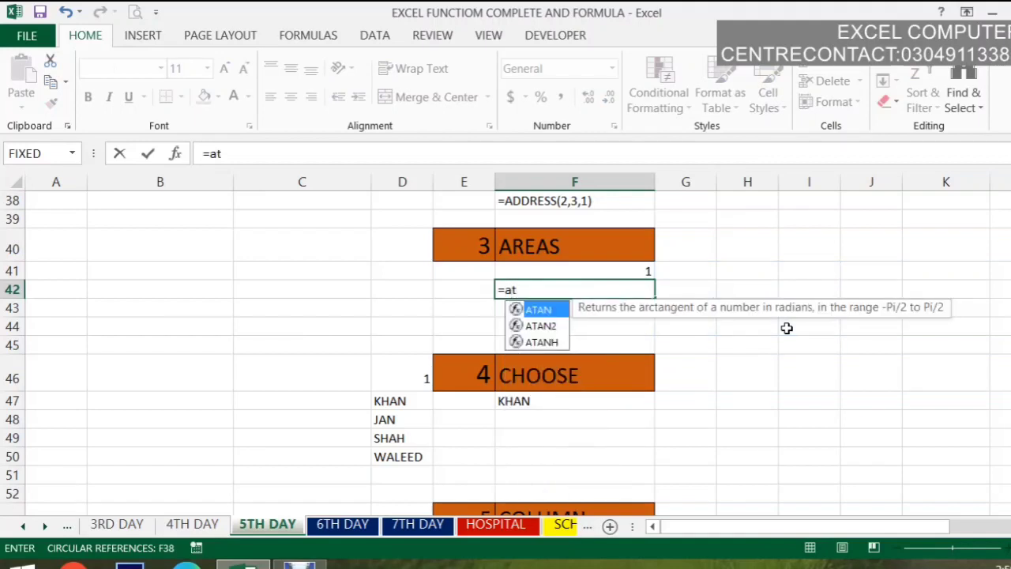
{"action": "key", "text": "BackSpace"}
{"action": "type", "text": "re"}
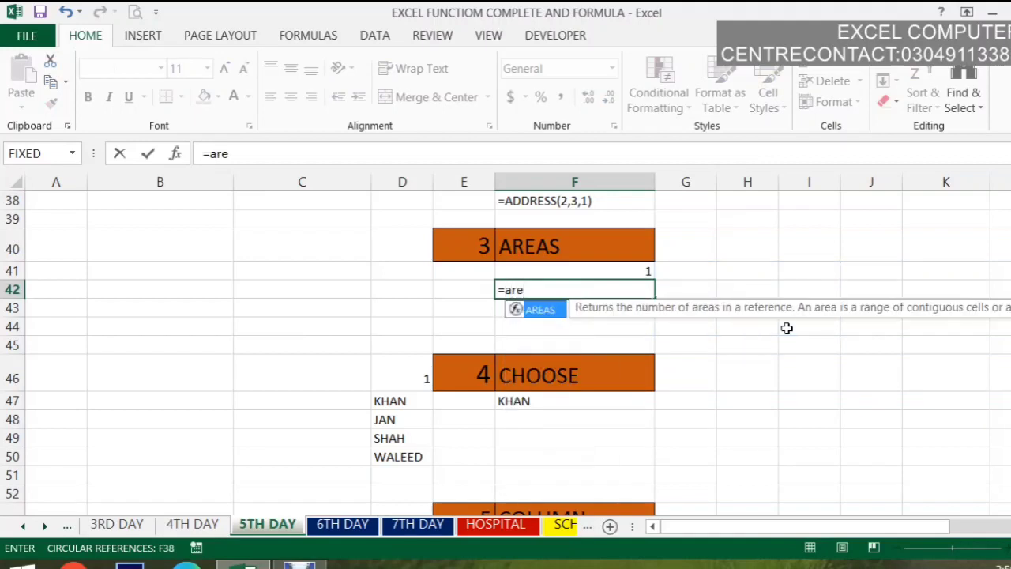
{"action": "key", "text": "Tab"}
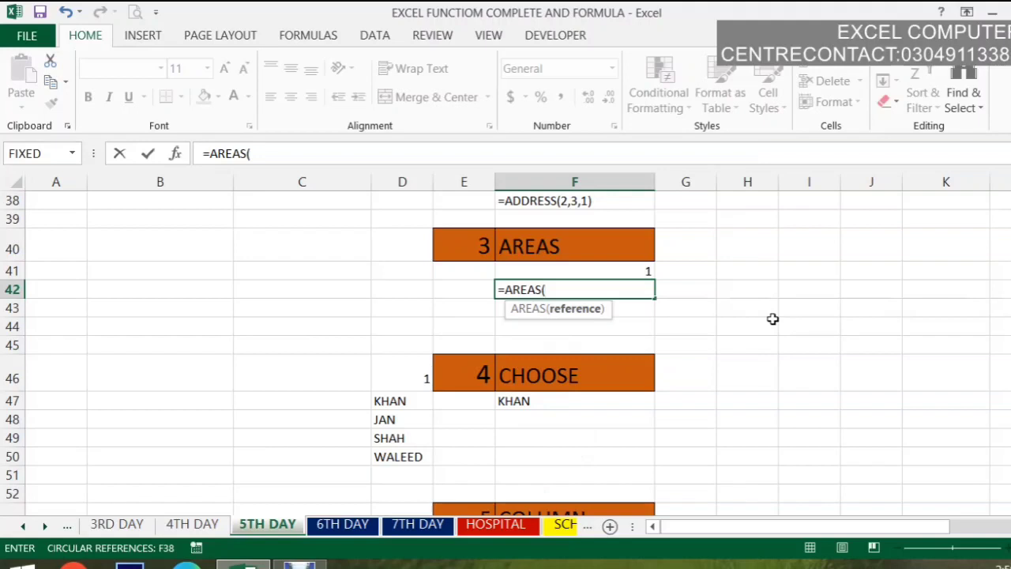
{"action": "type", "text": "("}
{"action": "left_click_drag", "start_coordinate": [738, 275], "coordinate": [770, 293]}
{"action": "type", "text": ","}
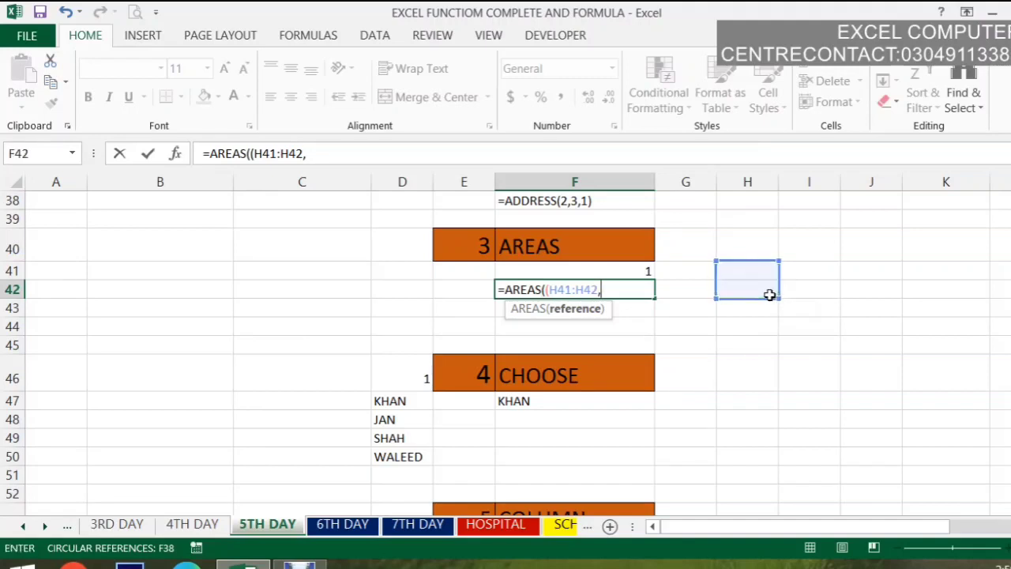
{"action": "left_click", "coordinate": [804, 273]}
{"action": "left_click_drag", "start_coordinate": [804, 274], "coordinate": [879, 293]}
{"action": "type", "text": ","}
{"action": "key", "text": "Return"}
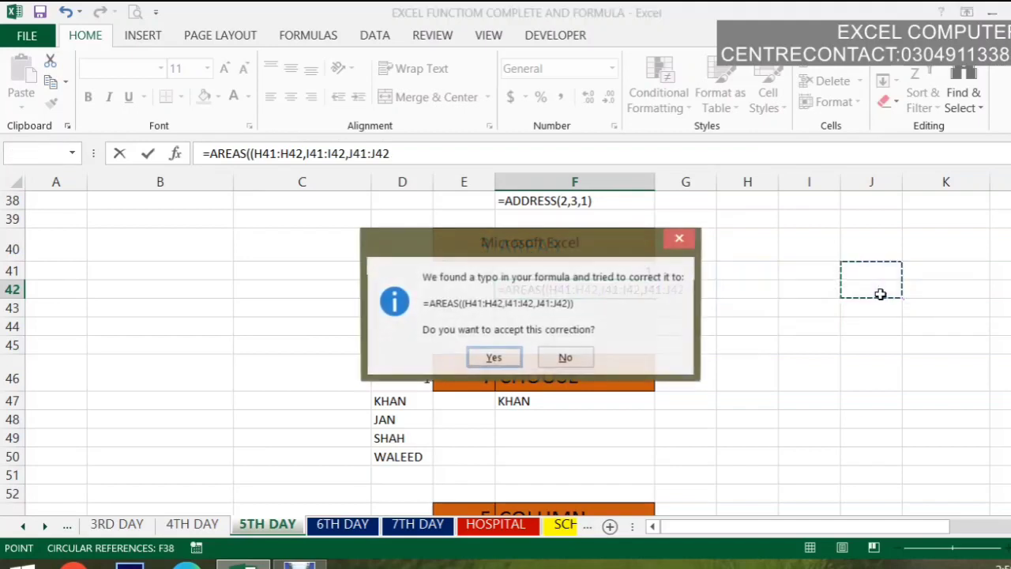
{"action": "key", "text": "Return"}
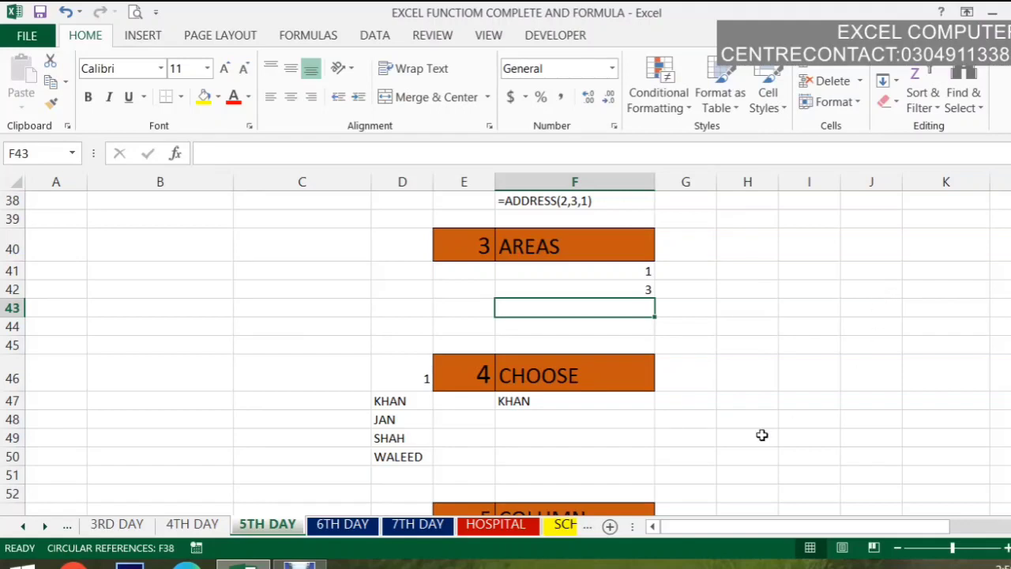
Re-enter the formula =CHOOSE(D46,D47,D48,D49,D50) in cell F47 under the CHOOSE heading
{"action": "left_click", "coordinate": [544, 395]}
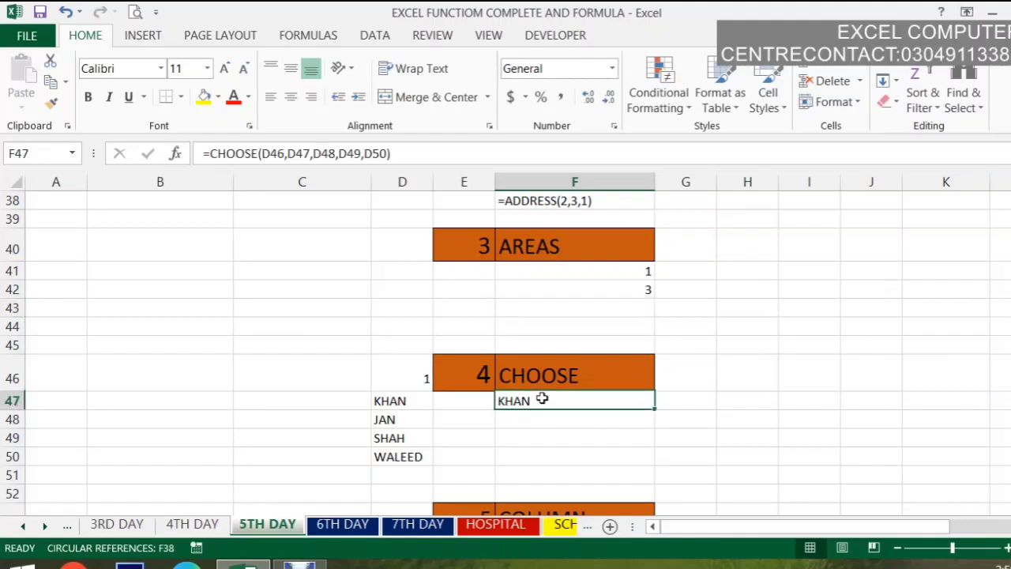
{"action": "double_click", "coordinate": [542, 398]}
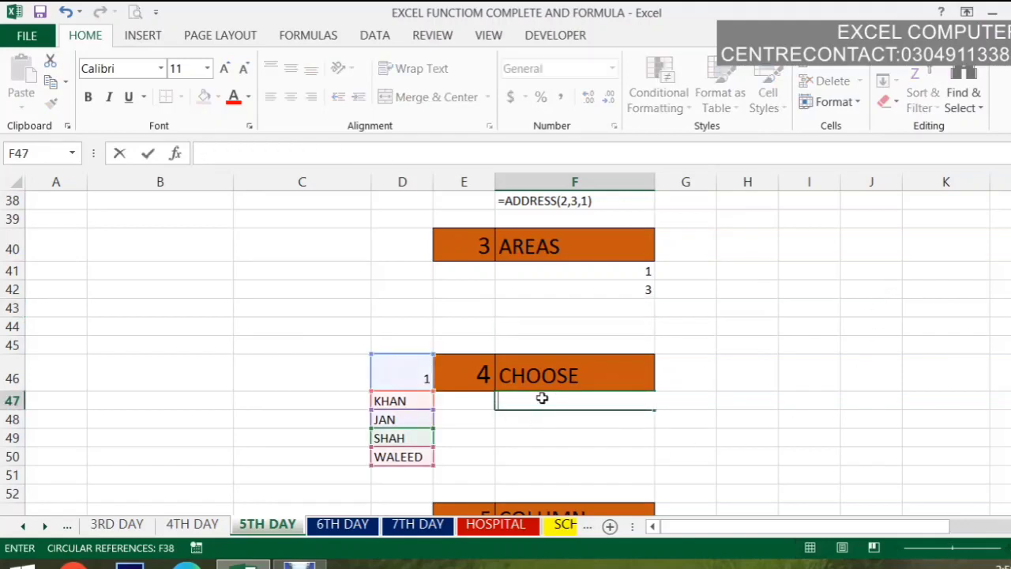
{"action": "type", "text": "=choos"}
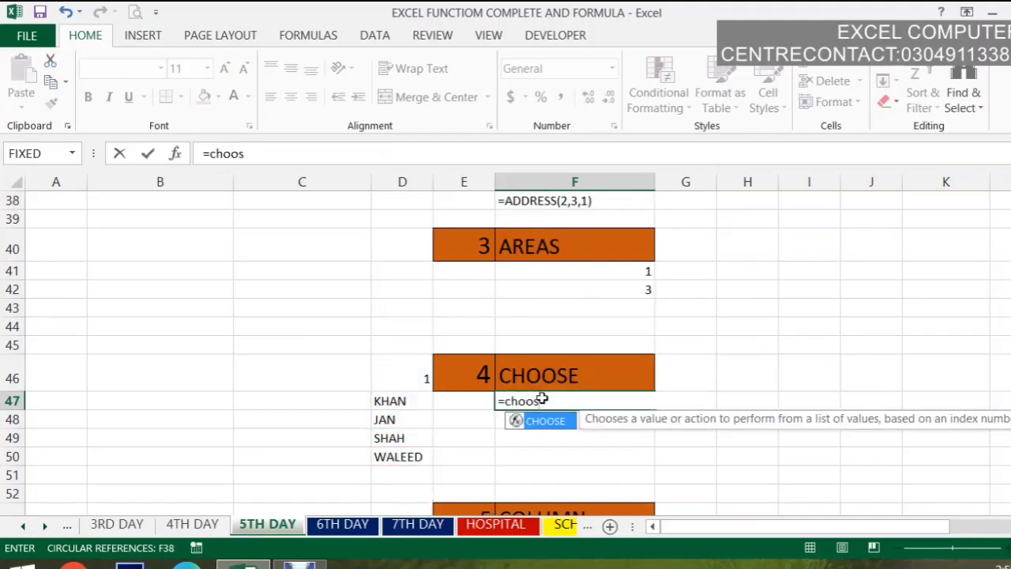
{"action": "key", "text": "Tab"}
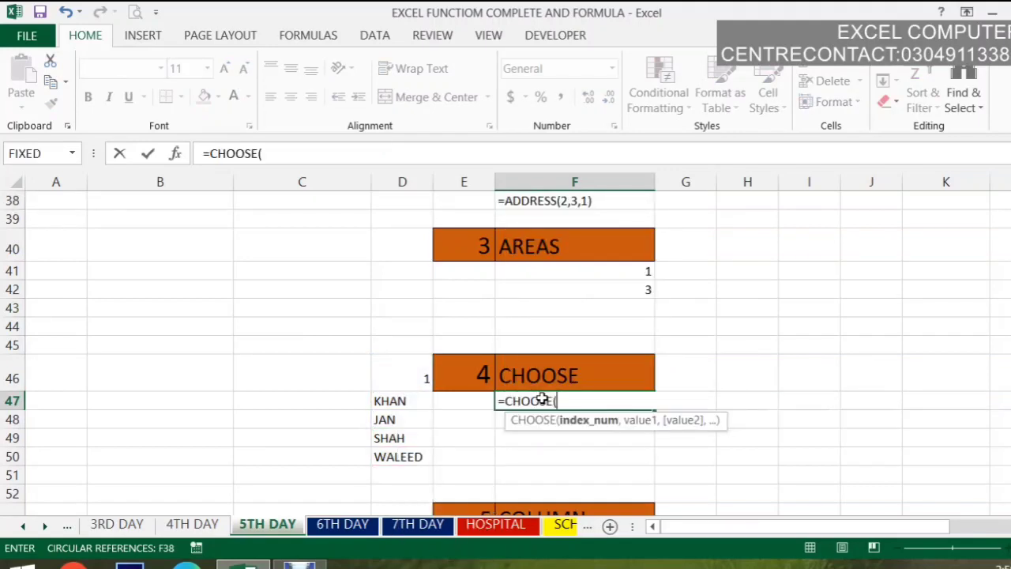
{"action": "left_click", "coordinate": [421, 378]}
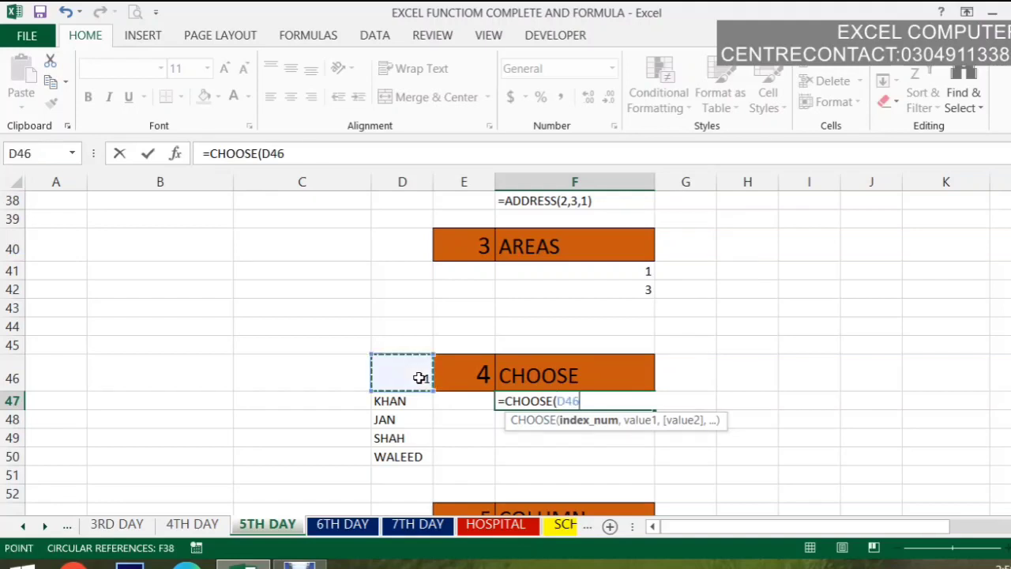
{"action": "type", "text": ","}
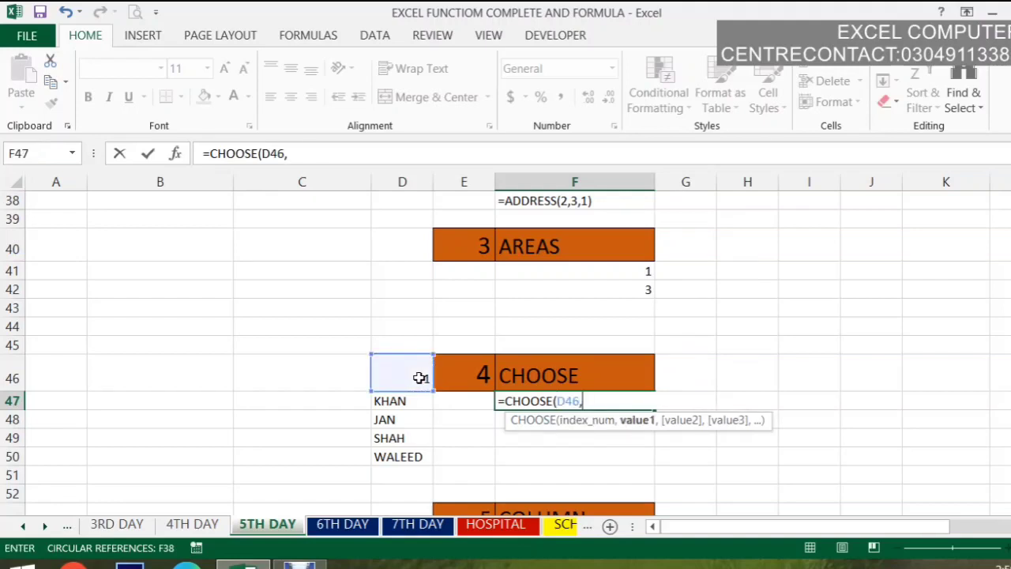
{"action": "left_click", "coordinate": [405, 401]}
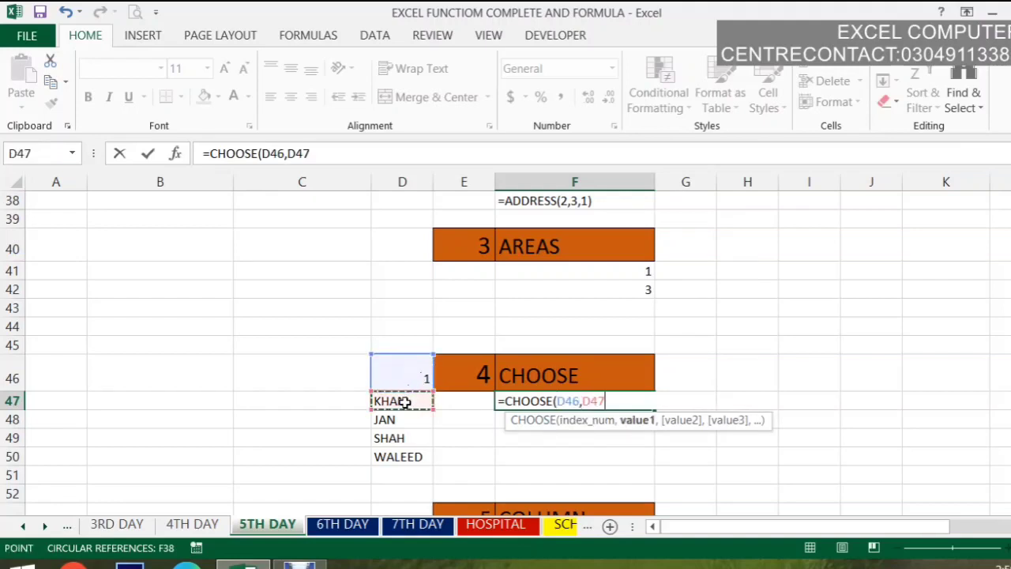
{"action": "type", "text": ","}
{"action": "left_click", "coordinate": [399, 418]}
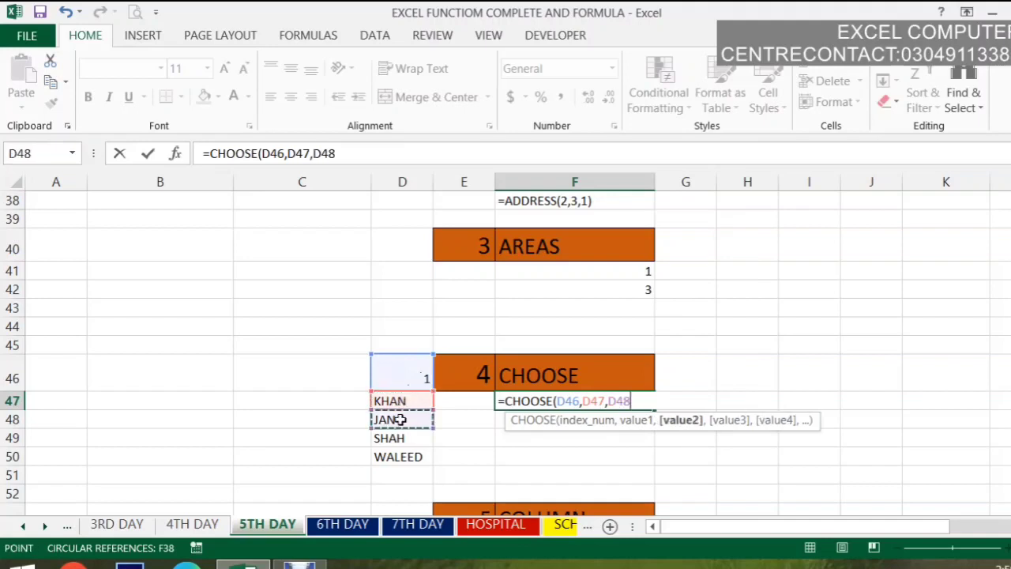
{"action": "type", "text": ","}
{"action": "left_click", "coordinate": [399, 437]}
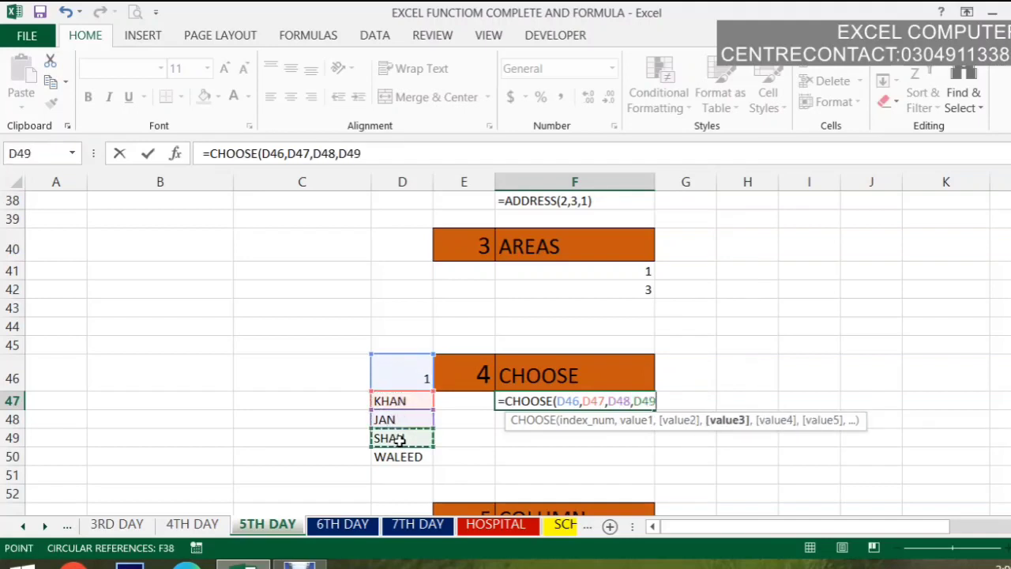
{"action": "type", "text": ","}
{"action": "left_click", "coordinate": [404, 459]}
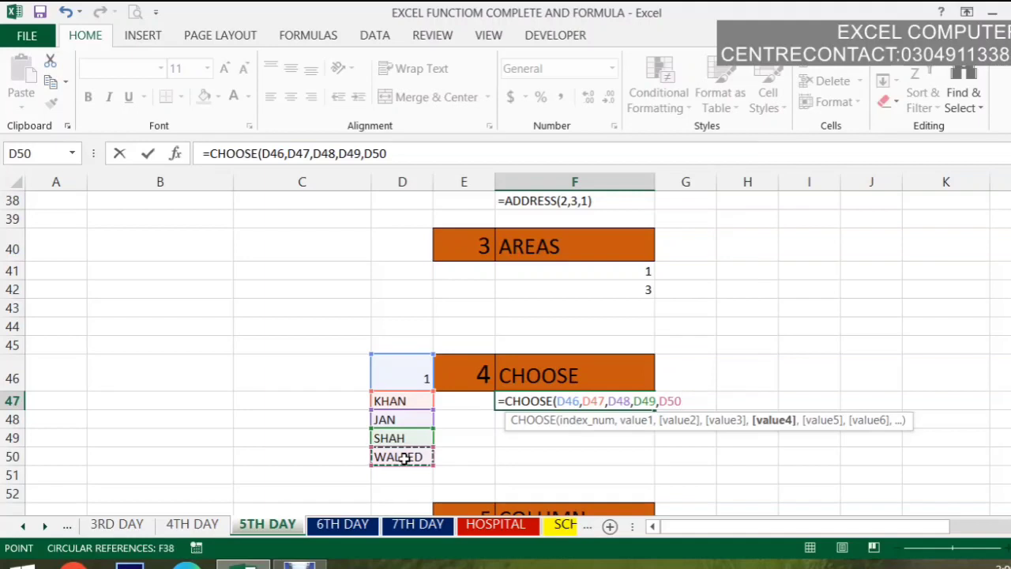
{"action": "key", "text": "Return"}
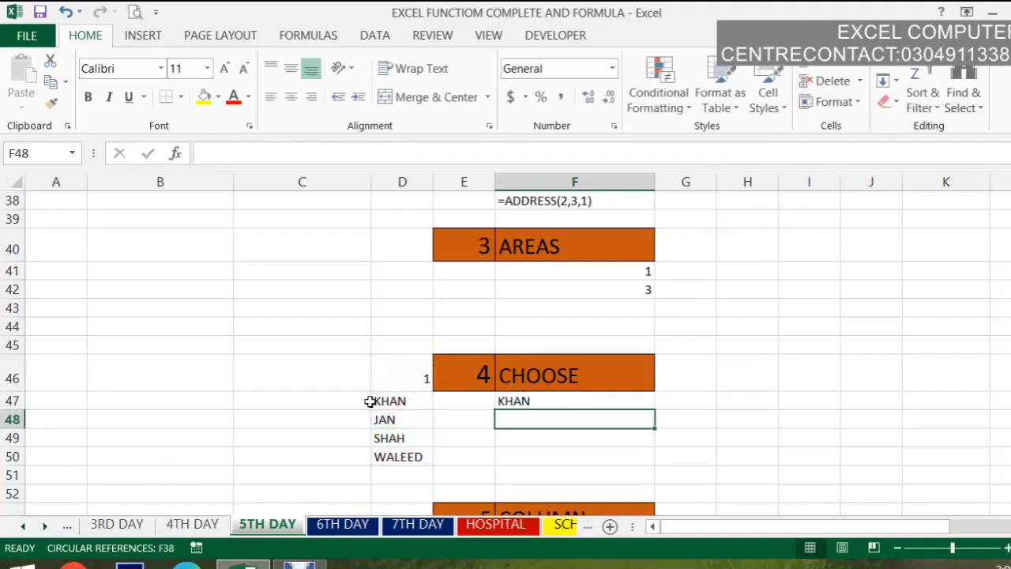
Test the CHOOSE formula by setting the index number in cell D46 to 4, 3 and finally 2
{"action": "left_click", "coordinate": [403, 371]}
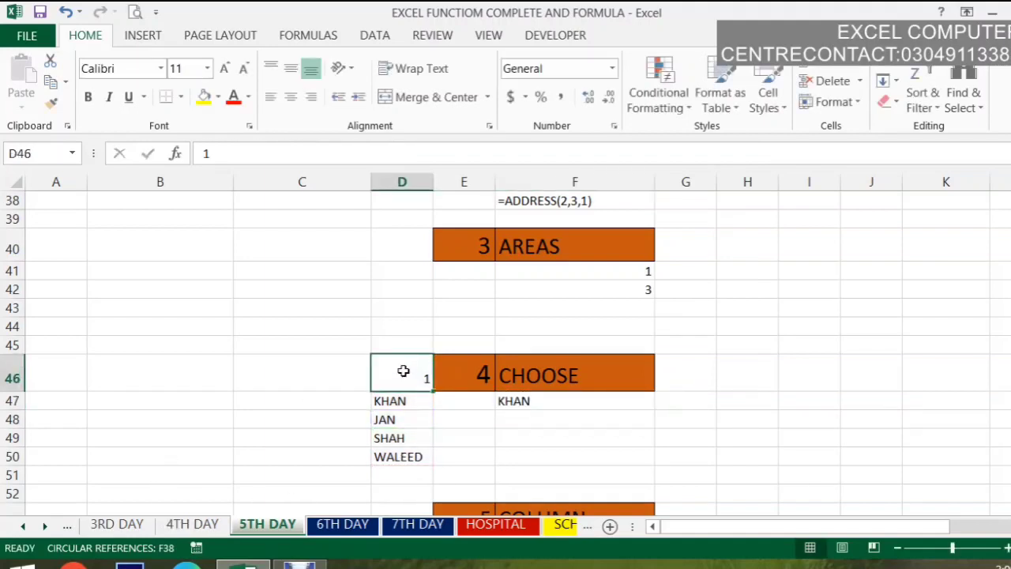
{"action": "type", "text": "4"}
{"action": "key", "text": "Left"}
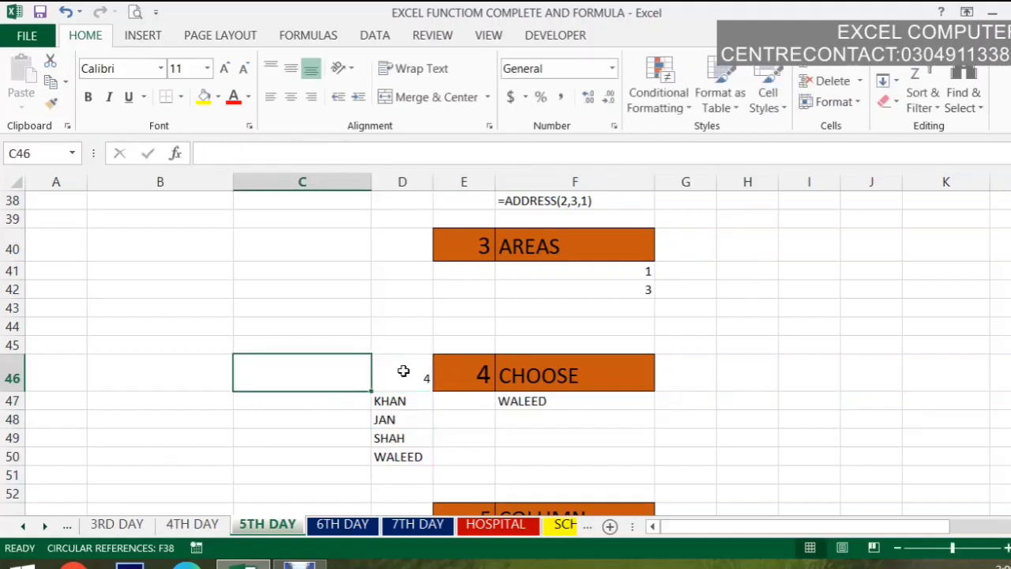
{"action": "left_click", "coordinate": [403, 371]}
{"action": "type", "text": "3"}
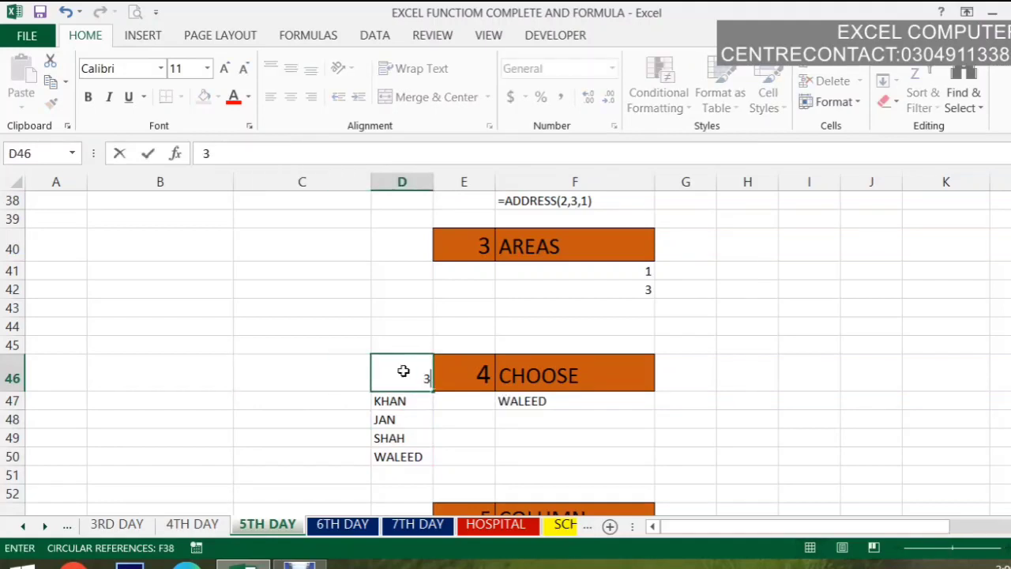
{"action": "key", "text": "Left"}
{"action": "key", "text": "Right"}
{"action": "type", "text": "2"}
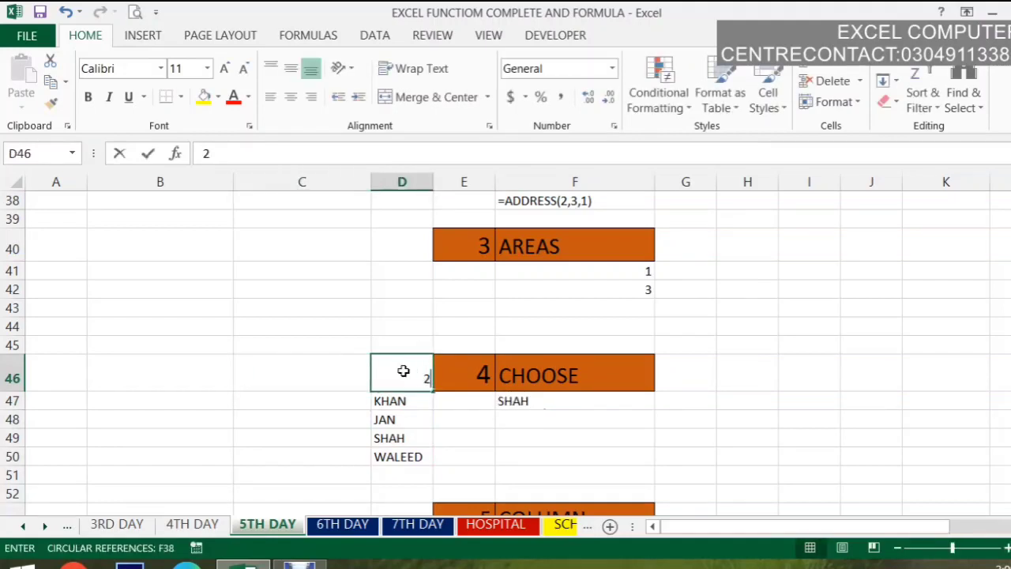
{"action": "key", "text": "Left"}
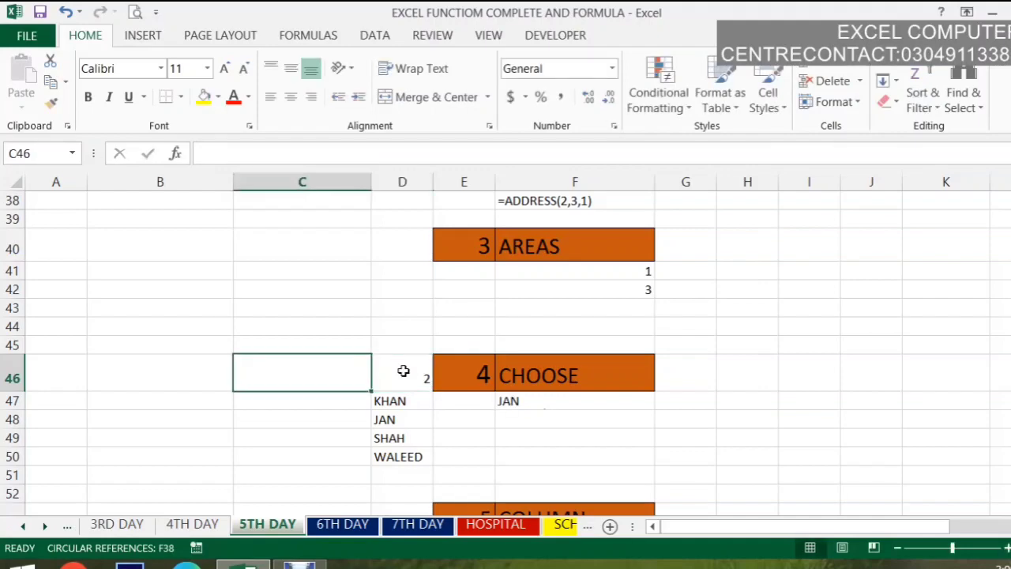
Enter the formula =COLUMN(J53) in cell G53 beside the COLUMN heading
{"action": "key", "text": "Right"}
{"action": "key", "text": "Down"}
{"action": "key", "text": "Down"}
{"action": "key", "text": "Down"}
{"action": "key", "text": "Down"}
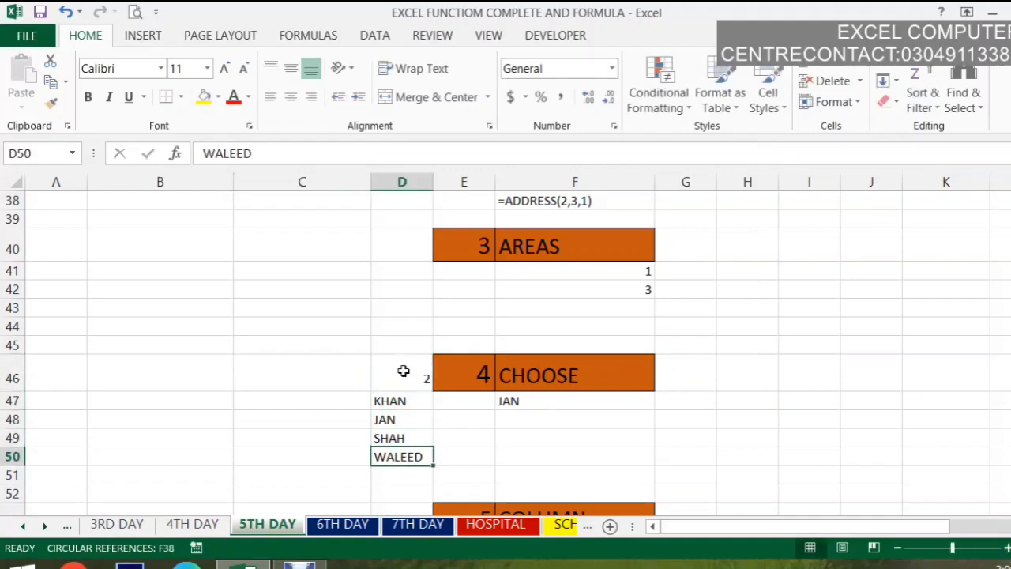
{"action": "key", "text": "Down"}
{"action": "key", "text": "Down"}
{"action": "key", "text": "Down"}
{"action": "key", "text": "Down"}
{"action": "key", "text": "Down"}
{"action": "key", "text": "Down"}
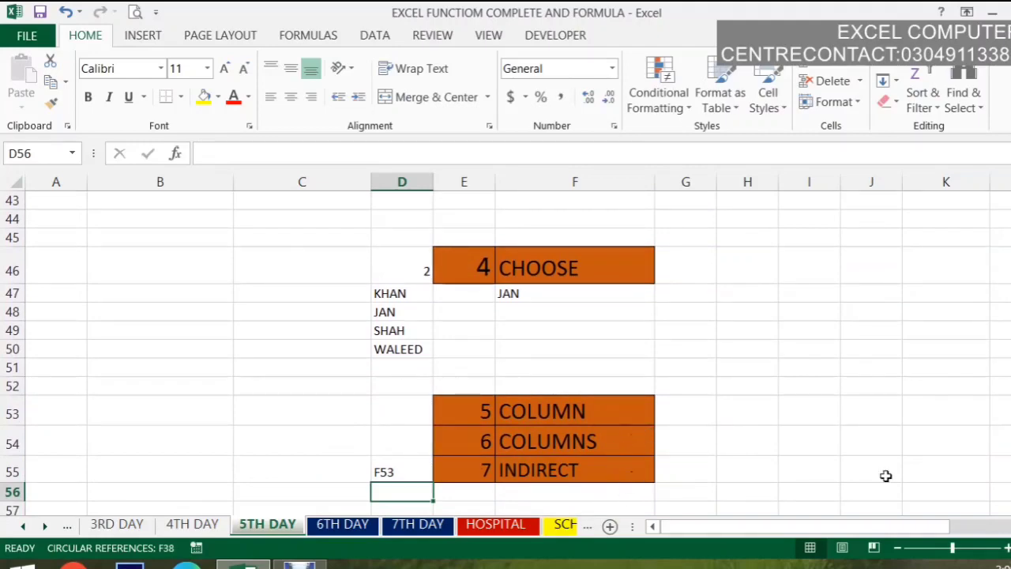
{"action": "scroll", "coordinate": [948, 328], "scroll_direction": "down", "scroll_amount": 2}
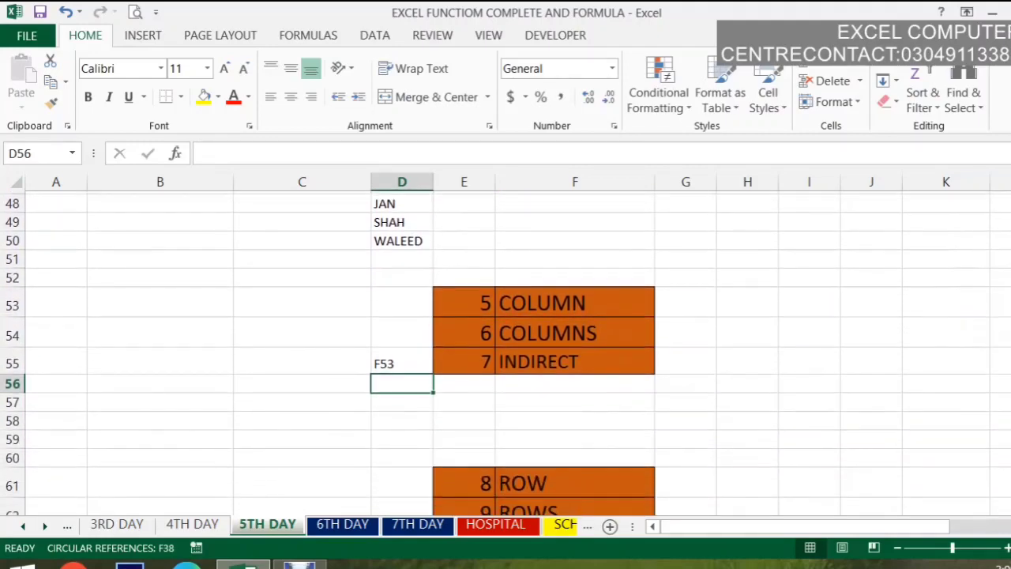
{"action": "left_click", "coordinate": [674, 301]}
{"action": "type", "text": "="}
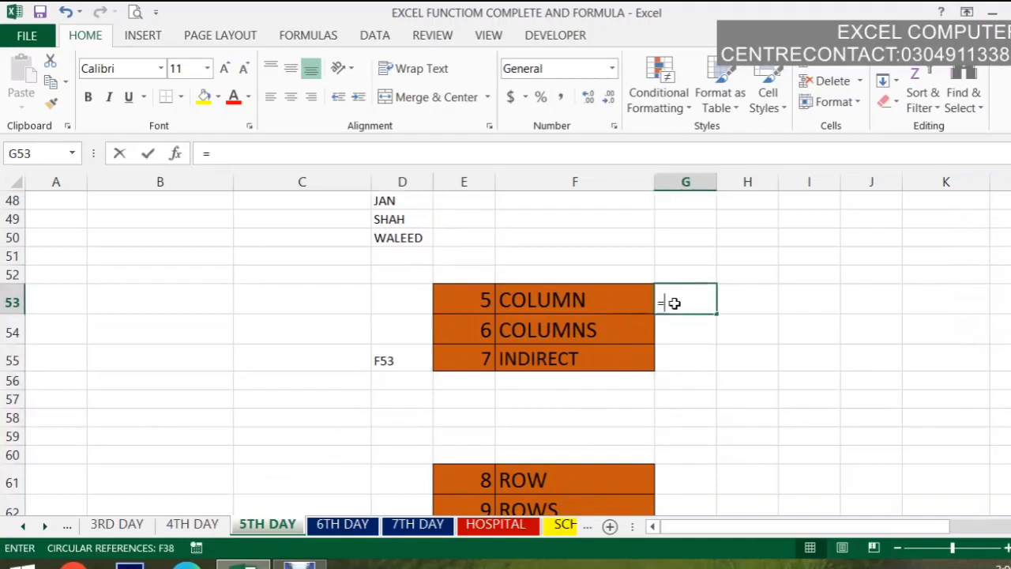
{"action": "type", "text": "co"}
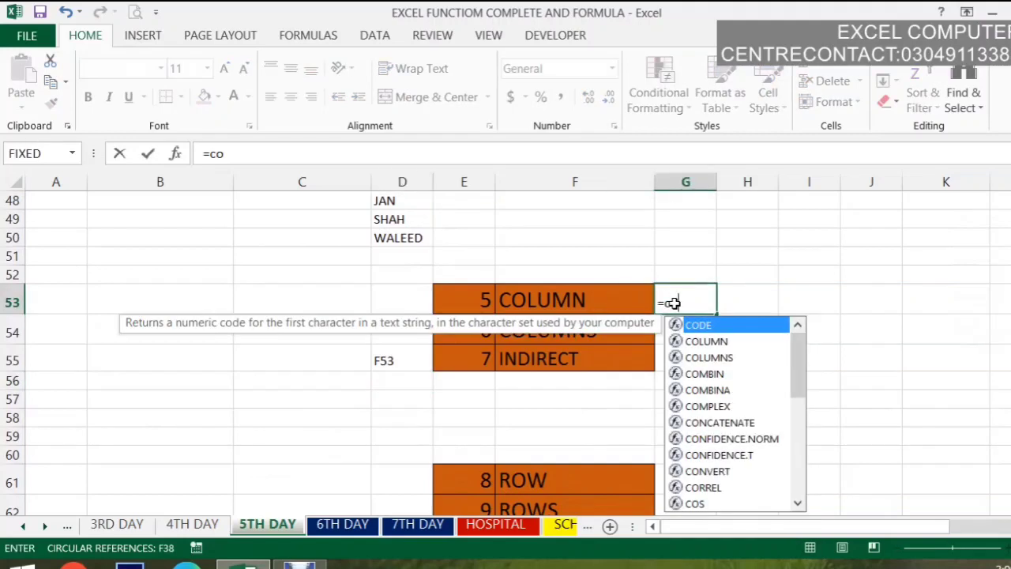
{"action": "type", "text": "lim"}
{"action": "key", "text": "BackSpace"}
{"action": "key", "text": "BackSpace"}
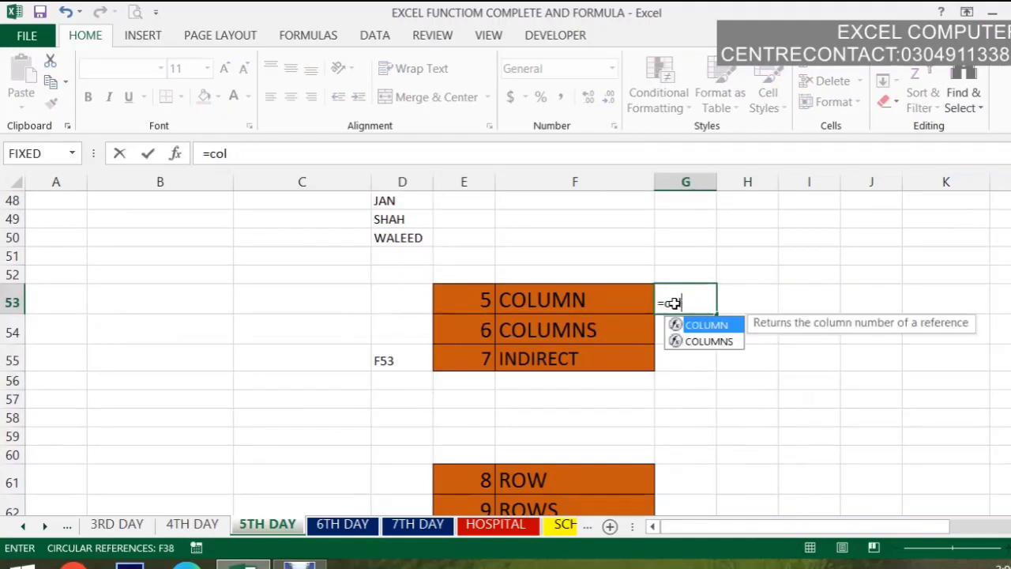
{"action": "key", "text": "Tab"}
{"action": "left_click", "coordinate": [881, 304]}
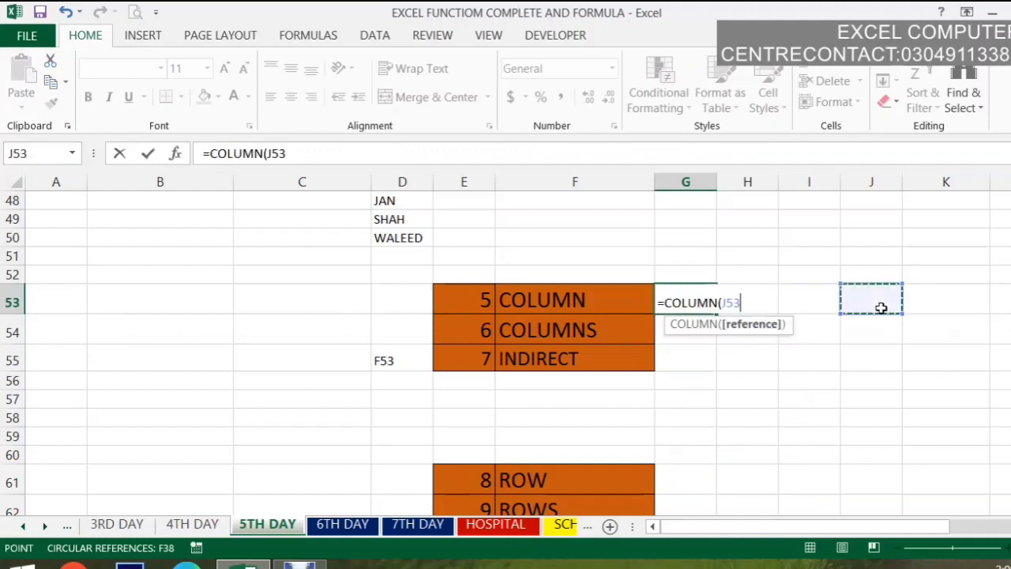
{"action": "key", "text": "Return"}
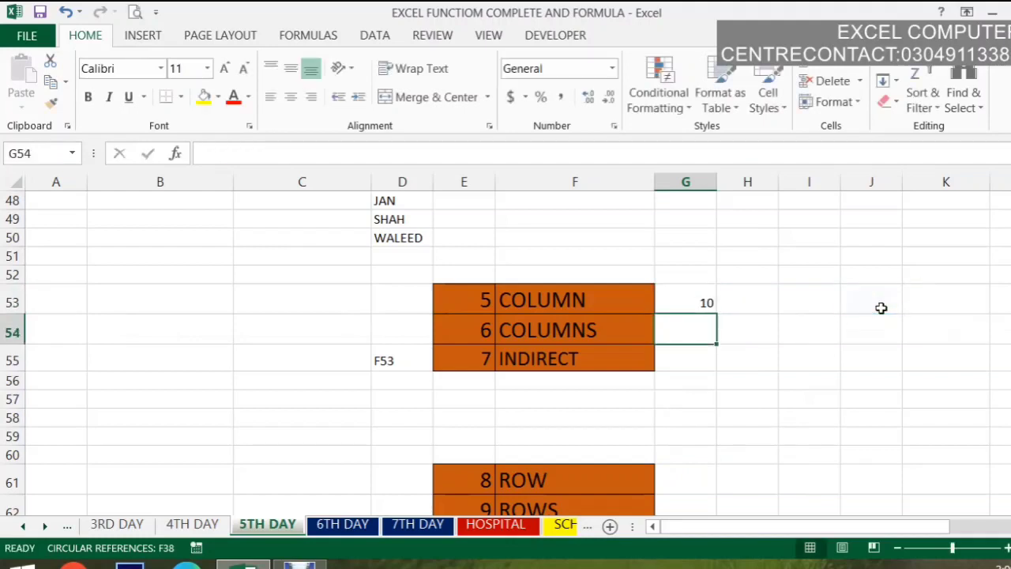
Enter a COLUMNS formula in cell G54 that references a block starting at J51 and spanning columns J and K
{"action": "type", "text": "="}
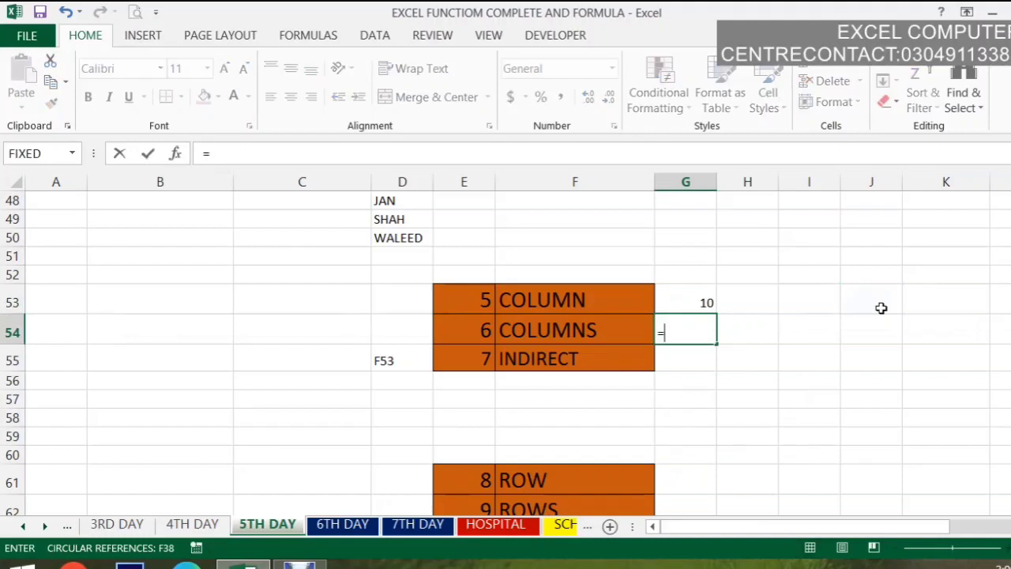
{"action": "type", "text": "colu"}
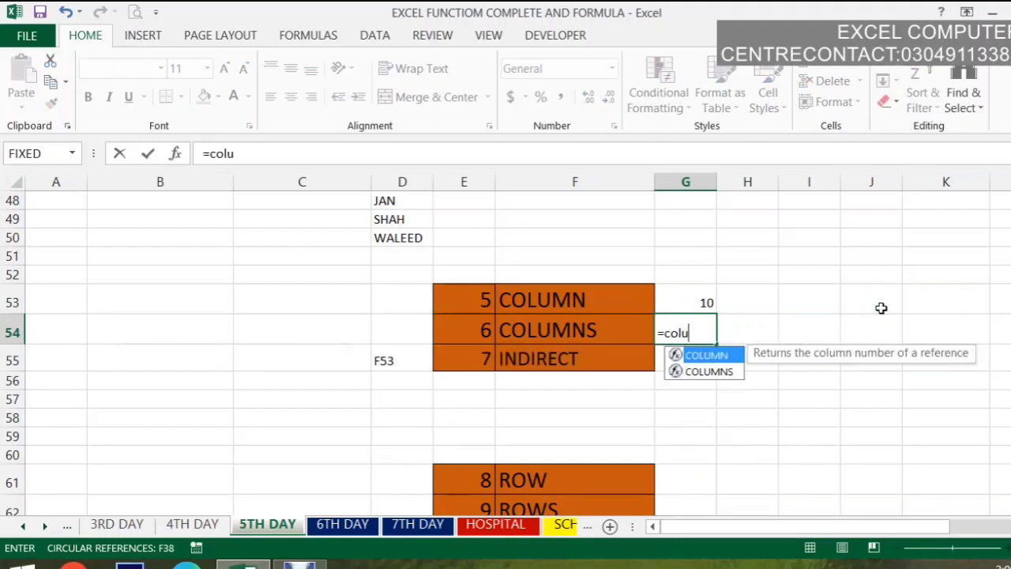
{"action": "key", "text": "Down"}
{"action": "key", "text": "Tab"}
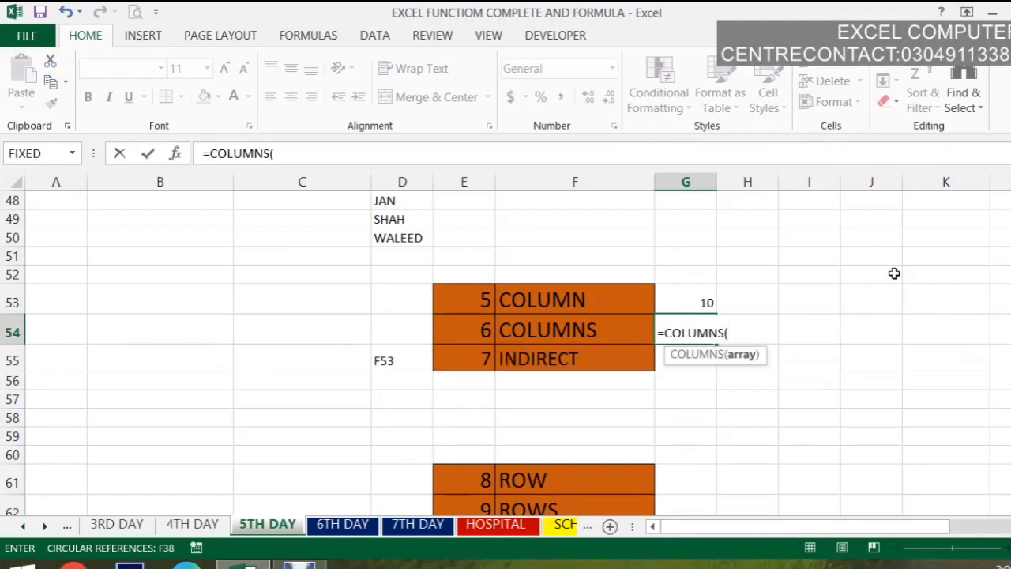
{"action": "left_click_drag", "start_coordinate": [859, 253], "coordinate": [939, 315]}
{"action": "key", "text": "Return"}
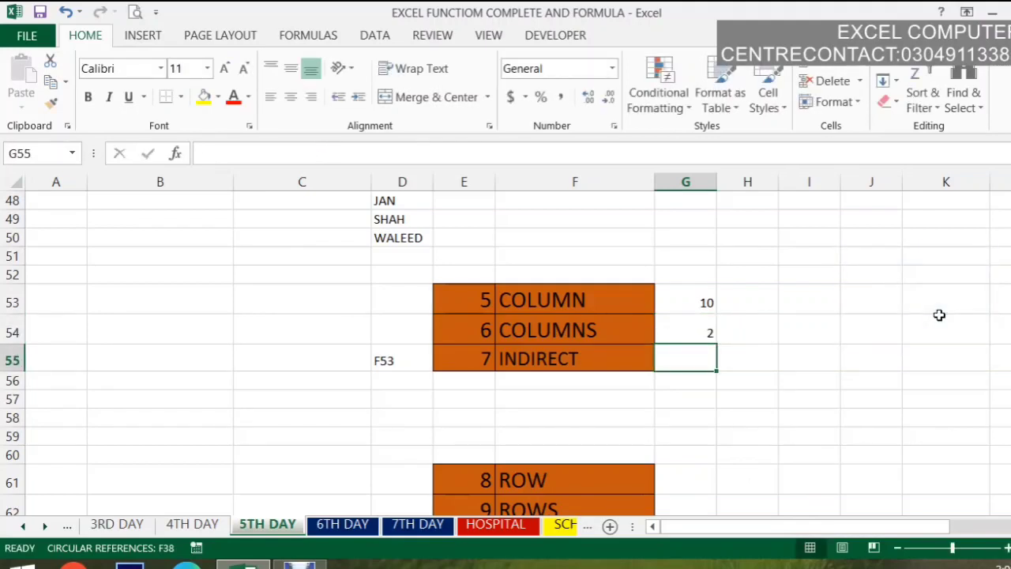
Enter the formula =INDIRECT(D55) in cell G55 beside the INDIRECT heading
{"action": "type", "text": "="}
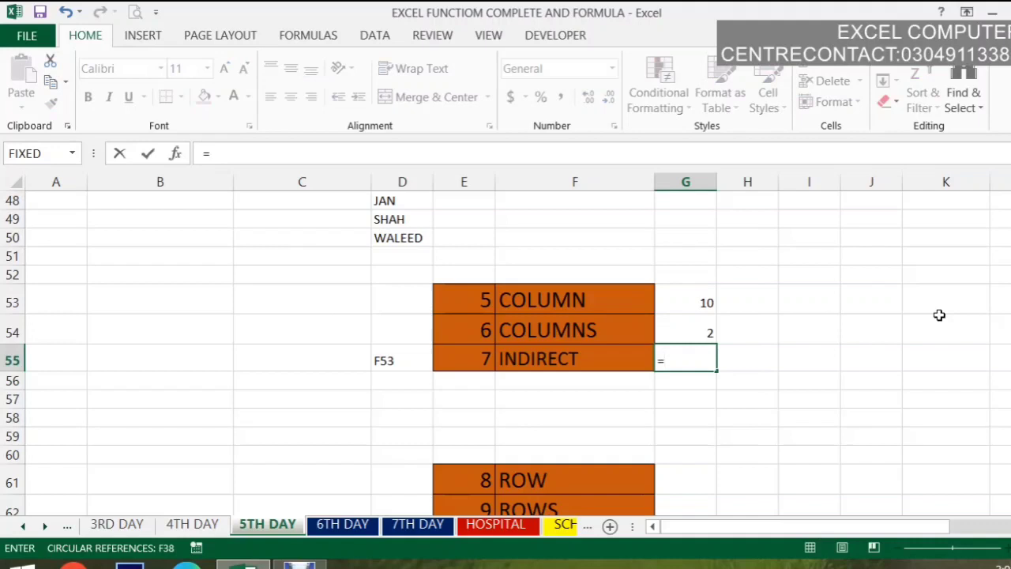
{"action": "type", "text": "in"}
{"action": "key", "text": "Down"}
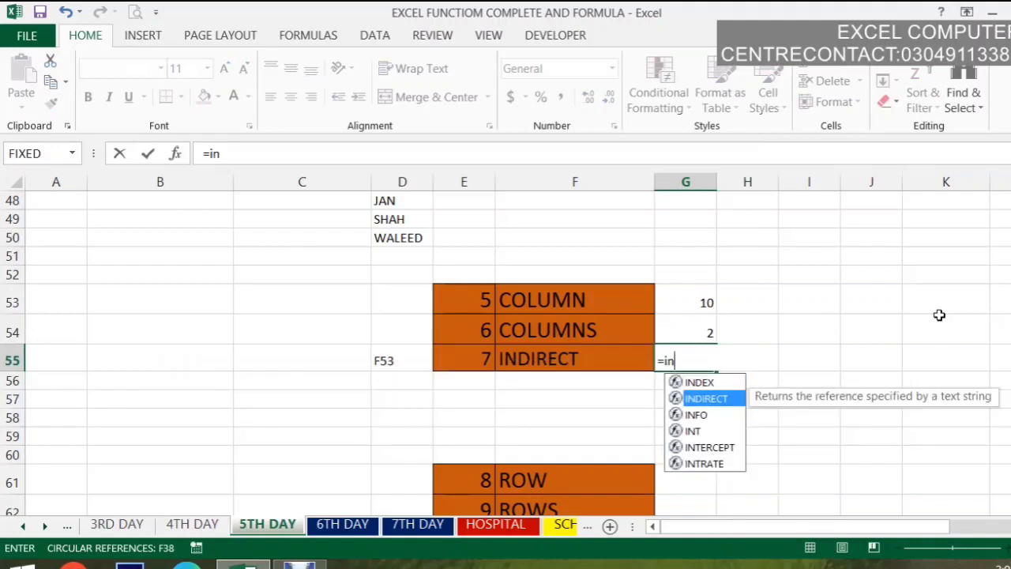
{"action": "key", "text": "Tab"}
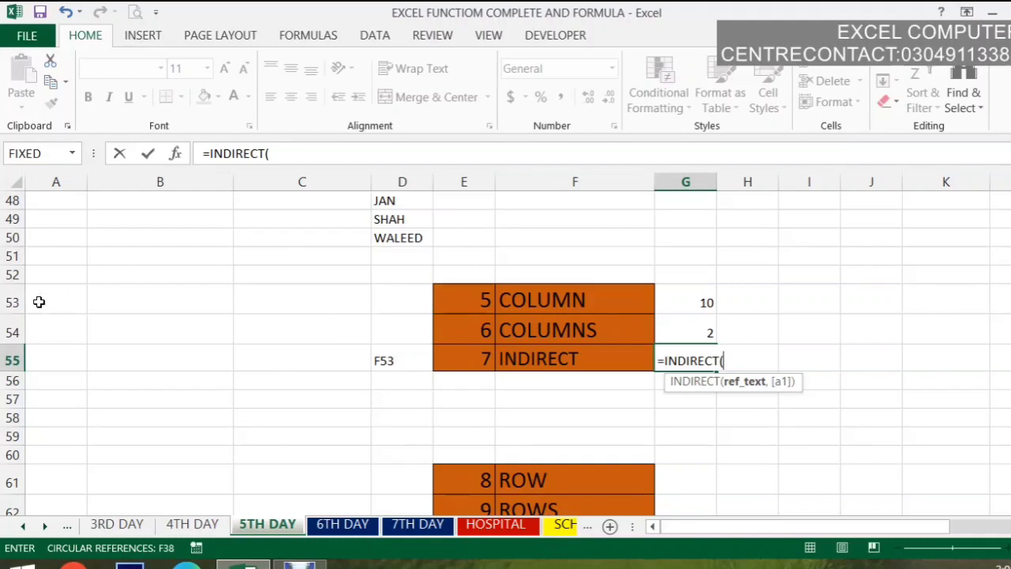
{"action": "left_click", "coordinate": [395, 358]}
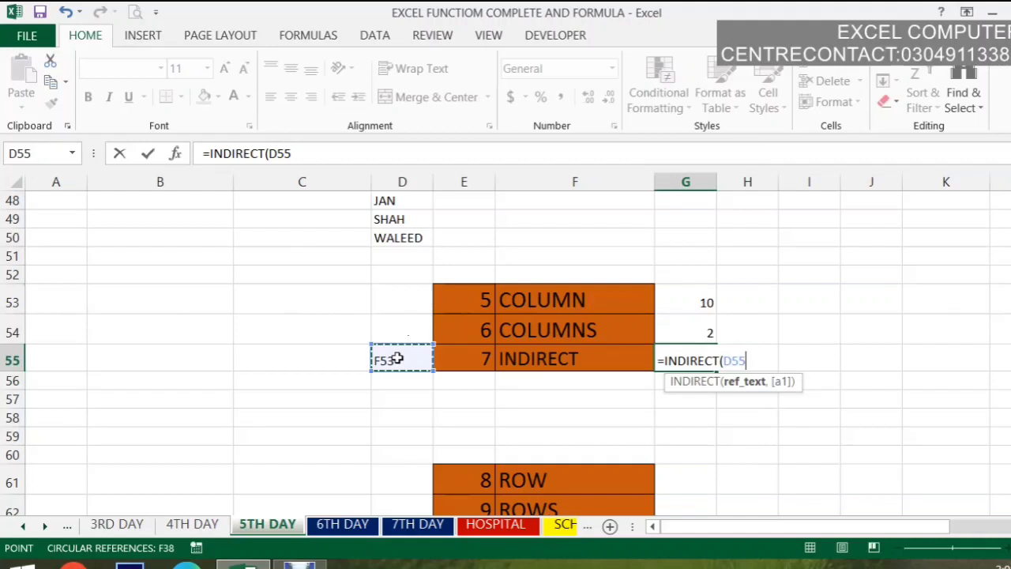
{"action": "key", "text": "Return"}
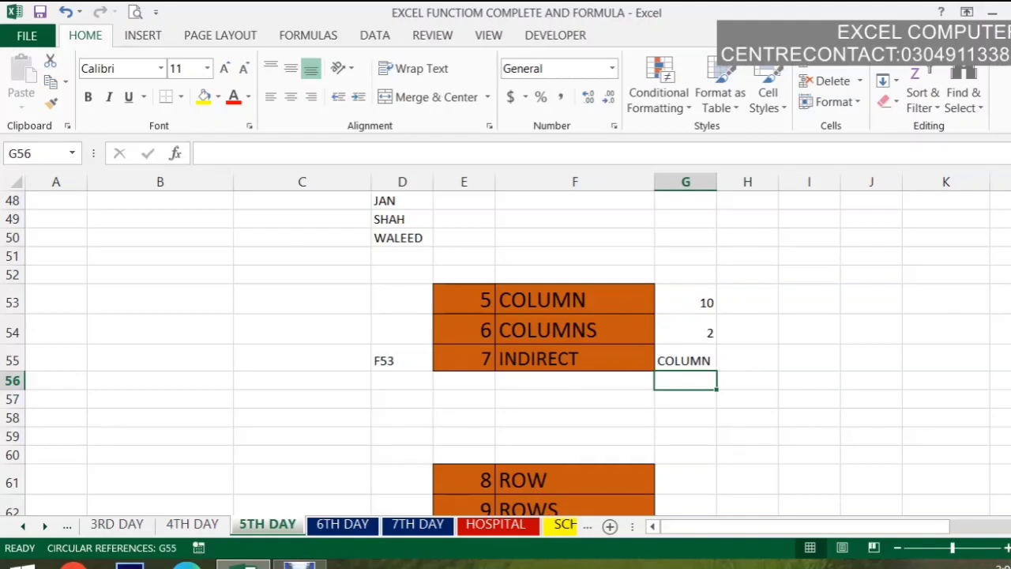
Enter the formula =ROW(I61) in cell G61 beside the ROW heading and select row 61 to compare
{"action": "scroll", "coordinate": [980, 348], "scroll_direction": "down", "scroll_amount": 3}
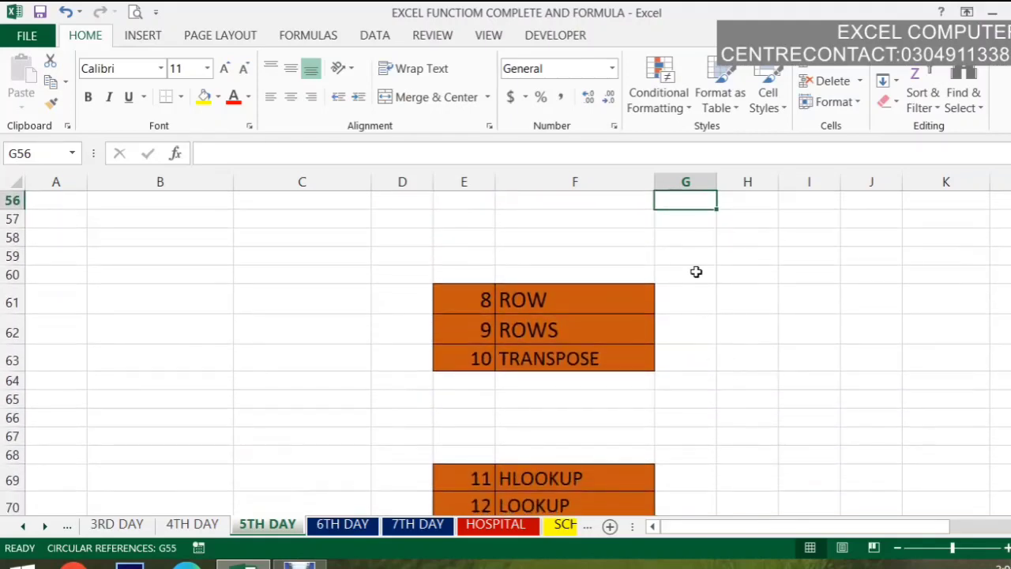
{"action": "left_click", "coordinate": [685, 303]}
{"action": "type", "text": "="}
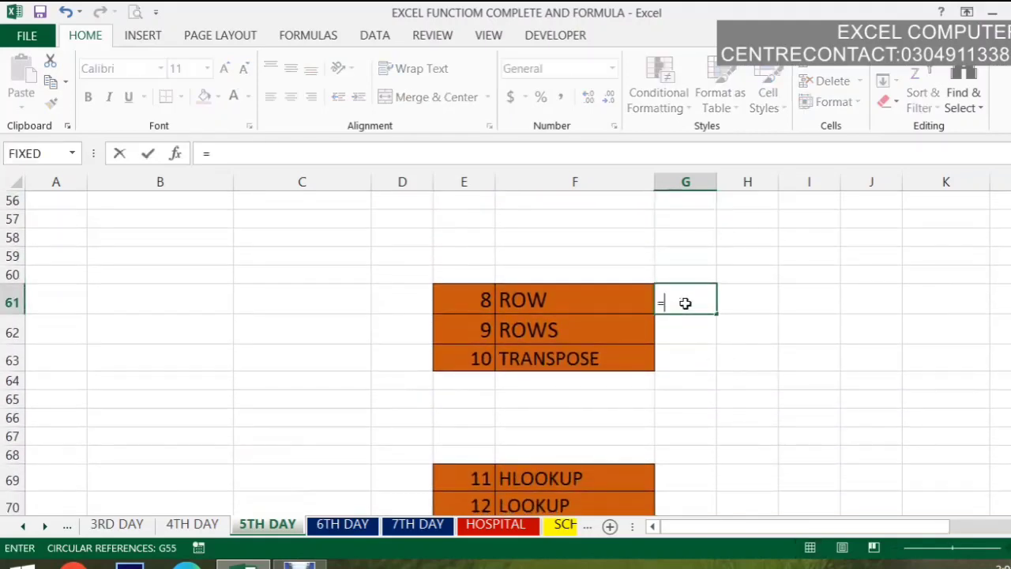
{"action": "type", "text": "row"}
{"action": "key", "text": "Tab"}
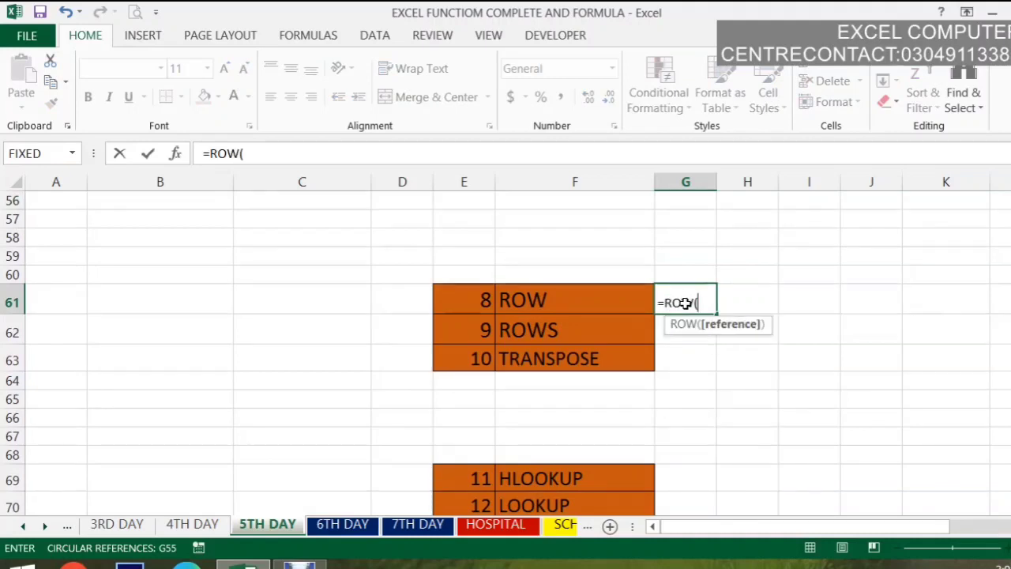
{"action": "left_click", "coordinate": [796, 302]}
{"action": "key", "text": "Return"}
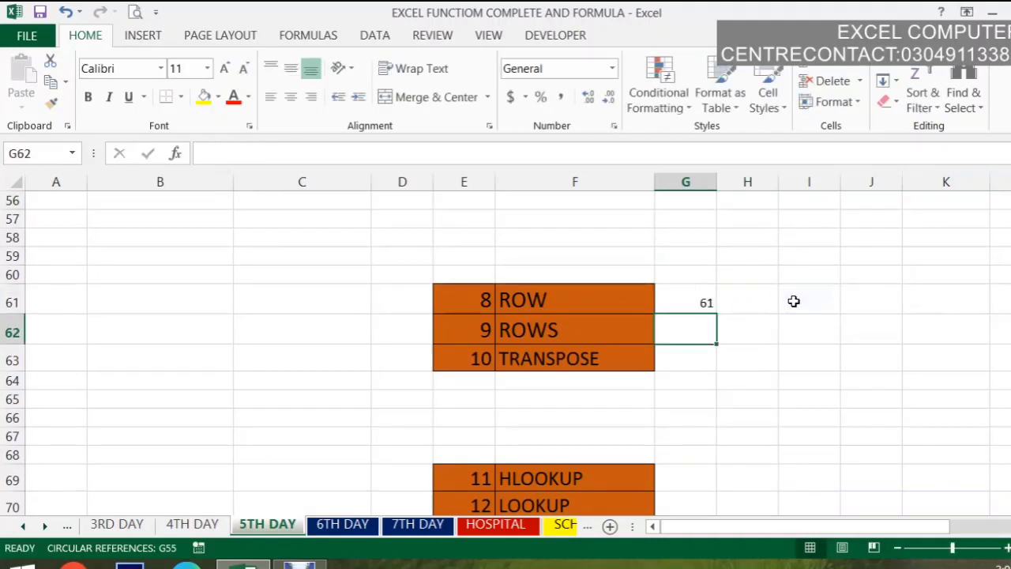
{"action": "left_click", "coordinate": [13, 303]}
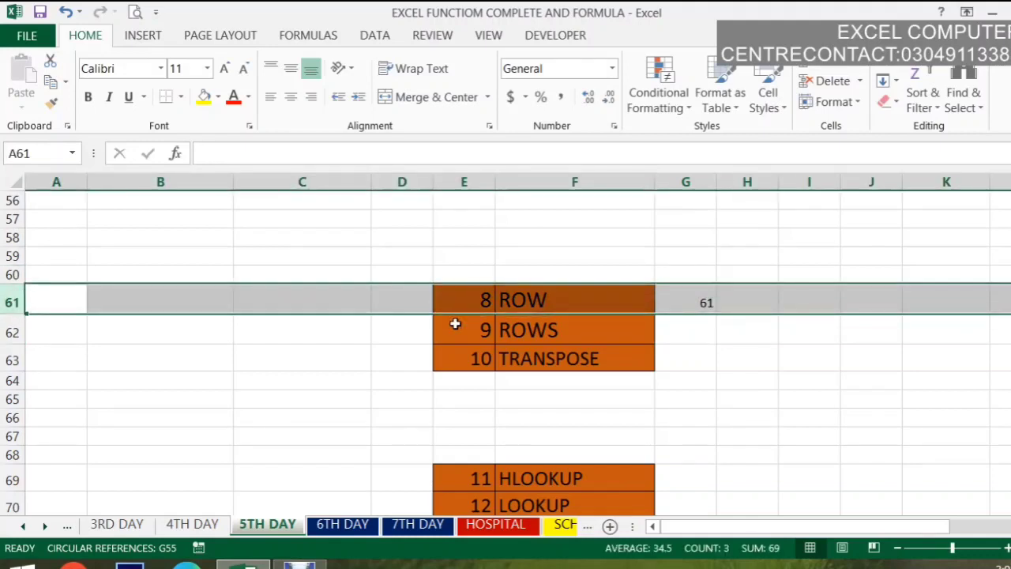
Enter the formula =ROWS(I61:L61) in cell G62 beside the ROWS heading
{"action": "left_click", "coordinate": [695, 327]}
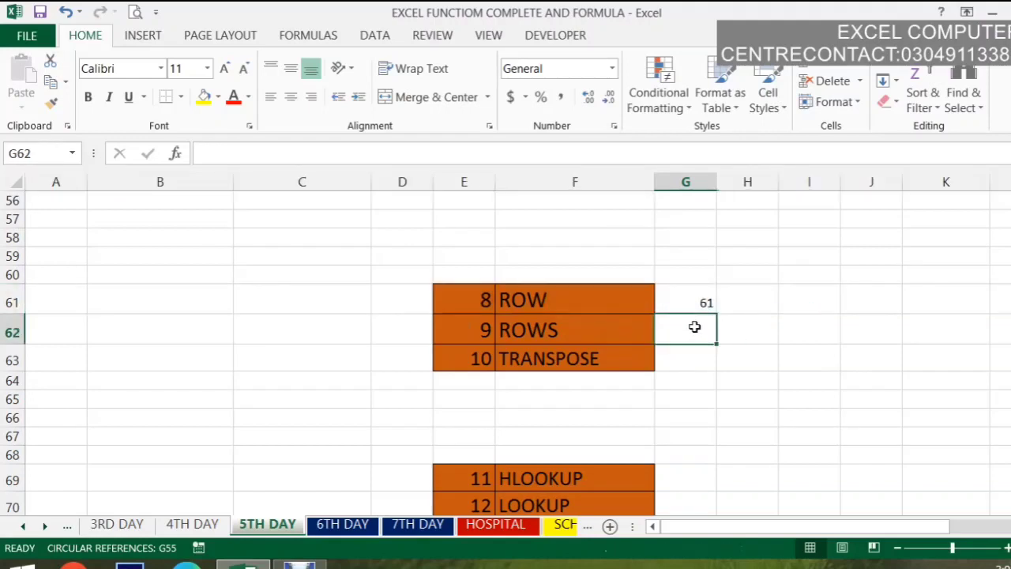
{"action": "type", "text": "=to"}
{"action": "key", "text": "BackSpace"}
{"action": "key", "text": "BackSpace"}
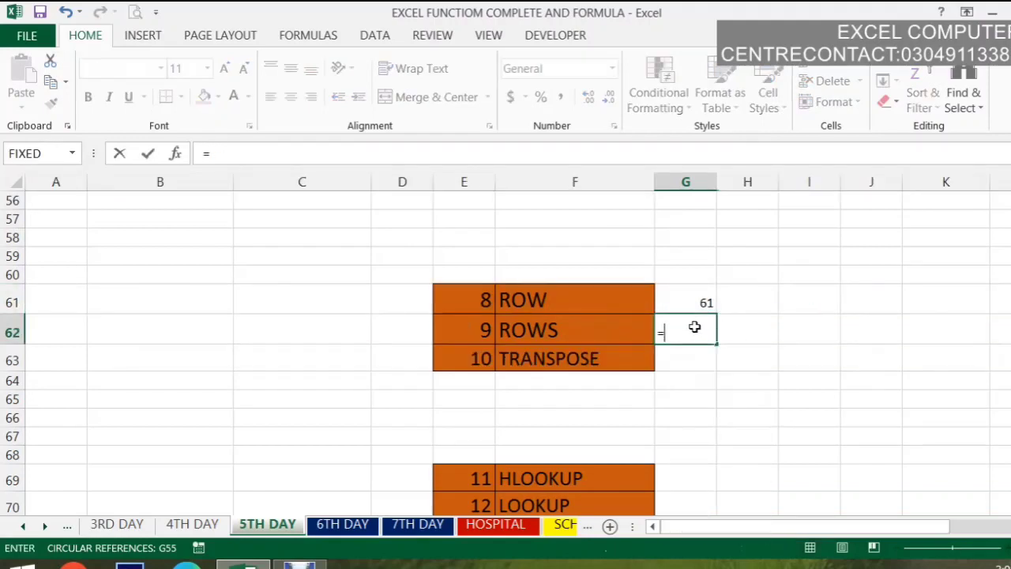
{"action": "type", "text": "rows"}
{"action": "key", "text": "Tab"}
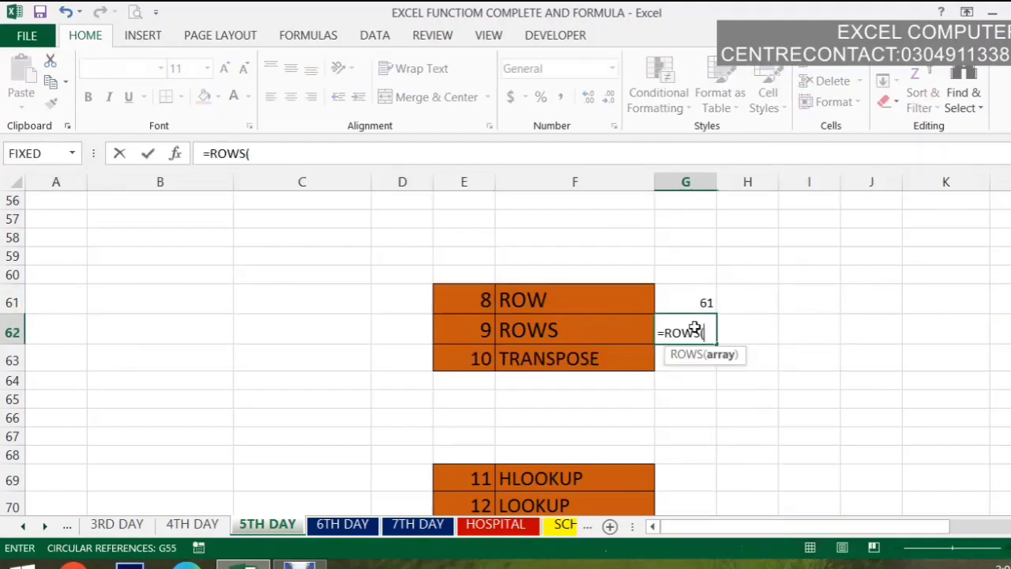
{"action": "left_click_drag", "start_coordinate": [809, 304], "coordinate": [998, 296]}
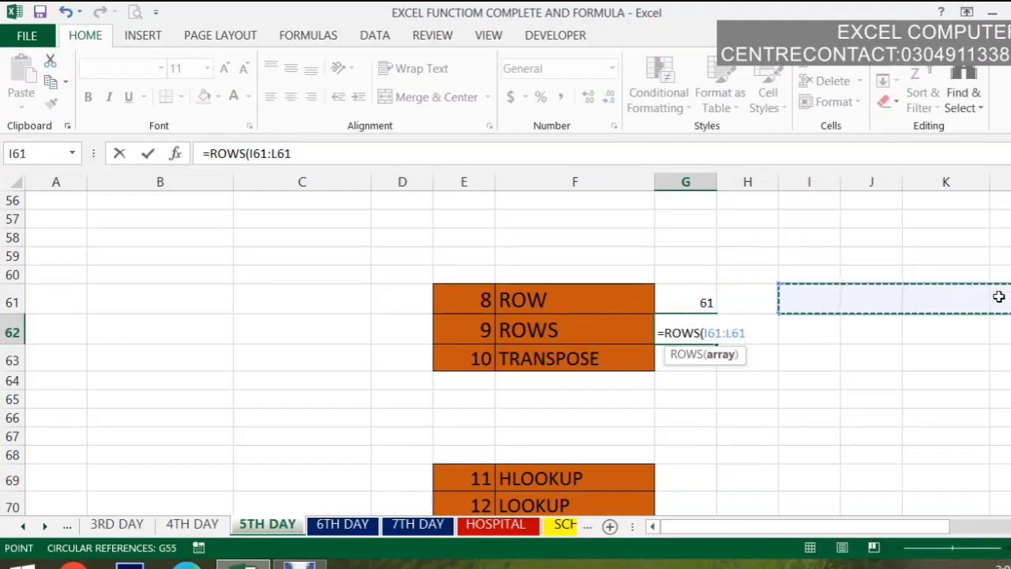
{"action": "key", "text": "Return"}
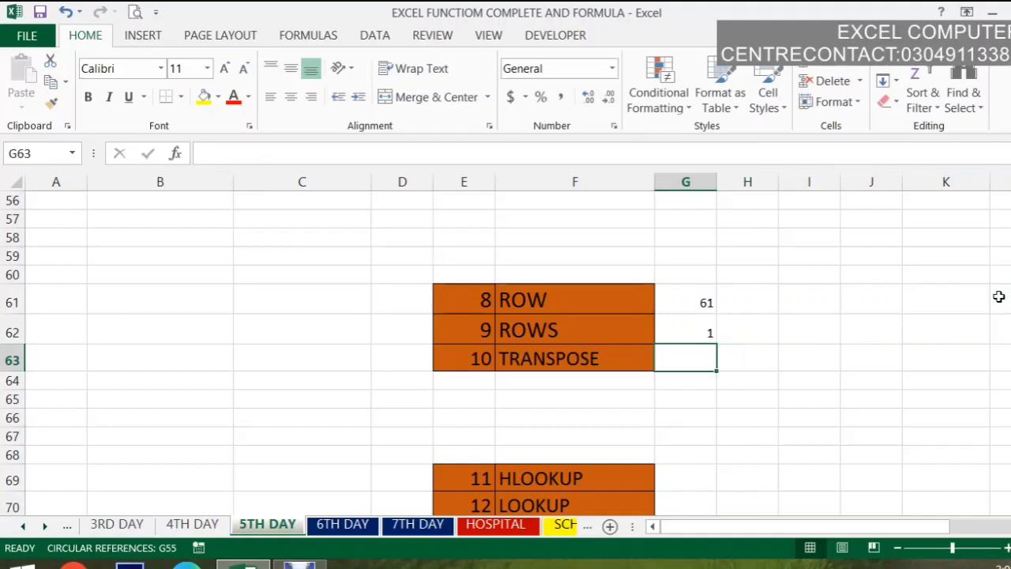
Replace the formula in cell G62 with =ROWS(J61:J65) so it references a vertical range
{"action": "left_click", "coordinate": [679, 325]}
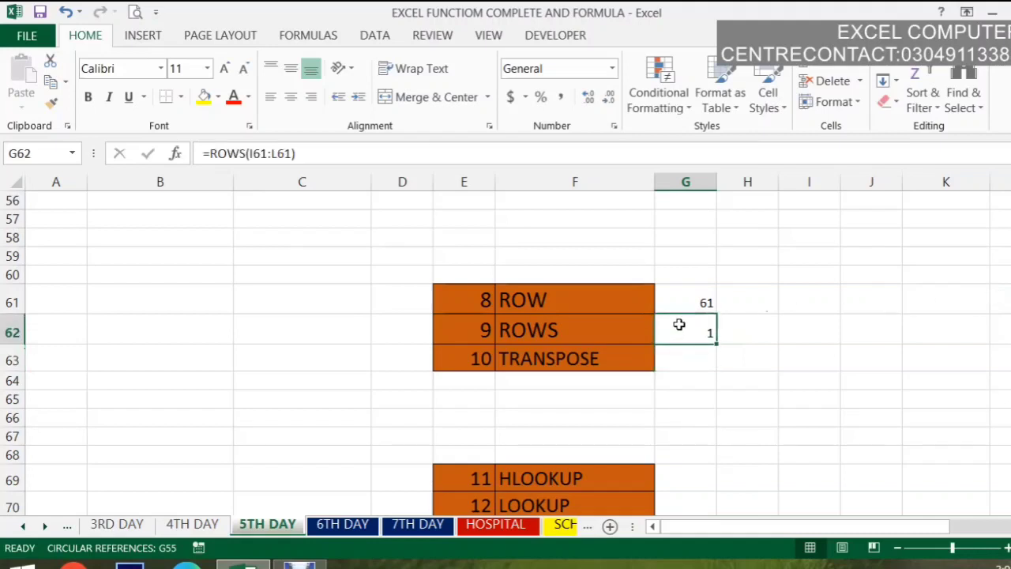
{"action": "type", "text": "=rows"}
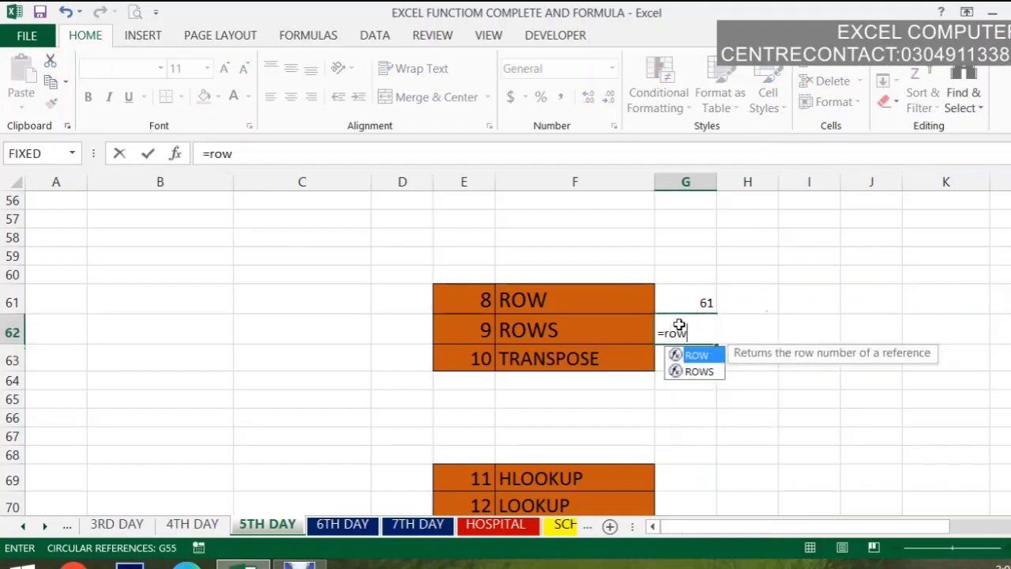
{"action": "key", "text": "Tab"}
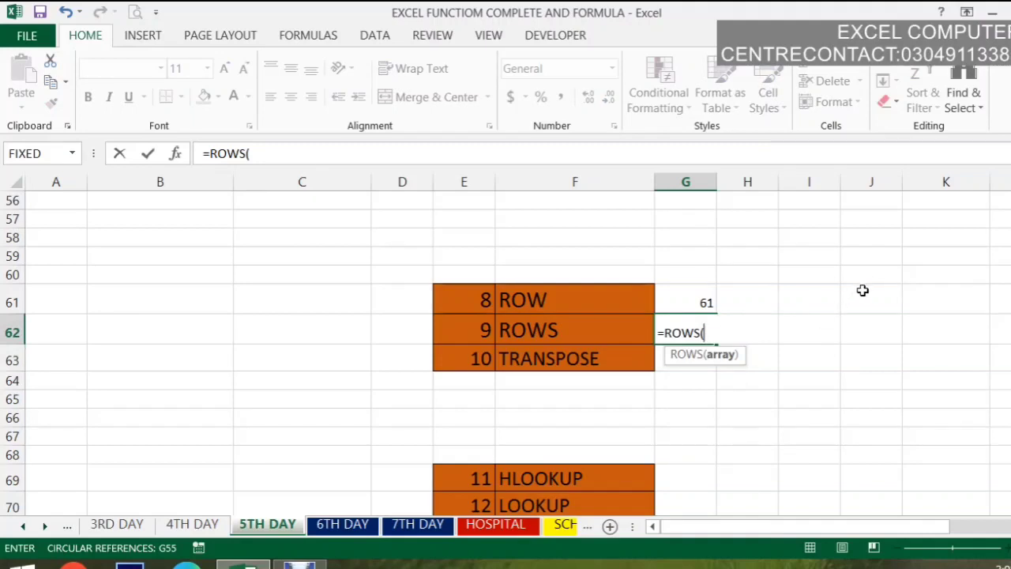
{"action": "left_click_drag", "start_coordinate": [857, 290], "coordinate": [899, 398]}
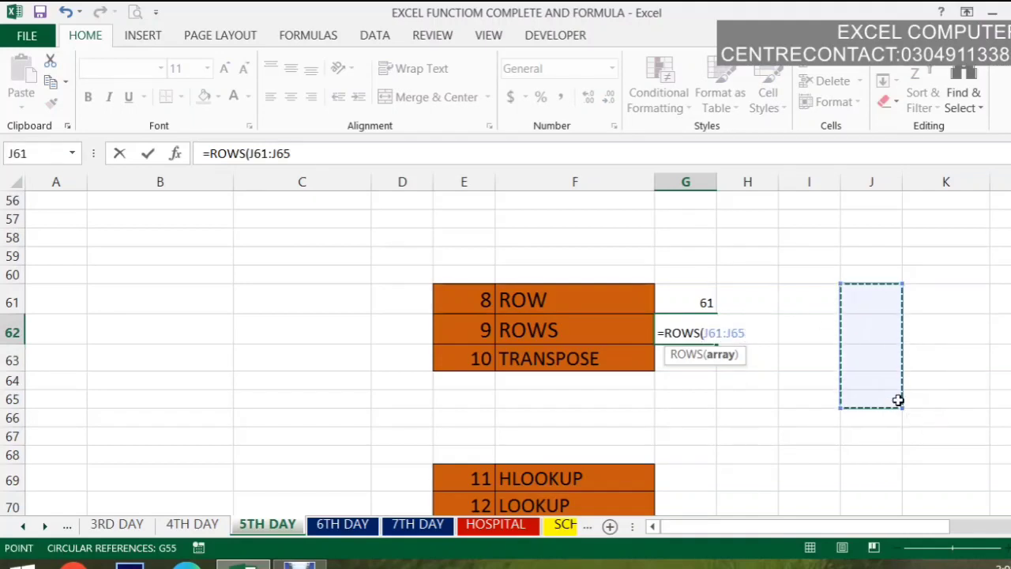
{"action": "key", "text": "Return"}
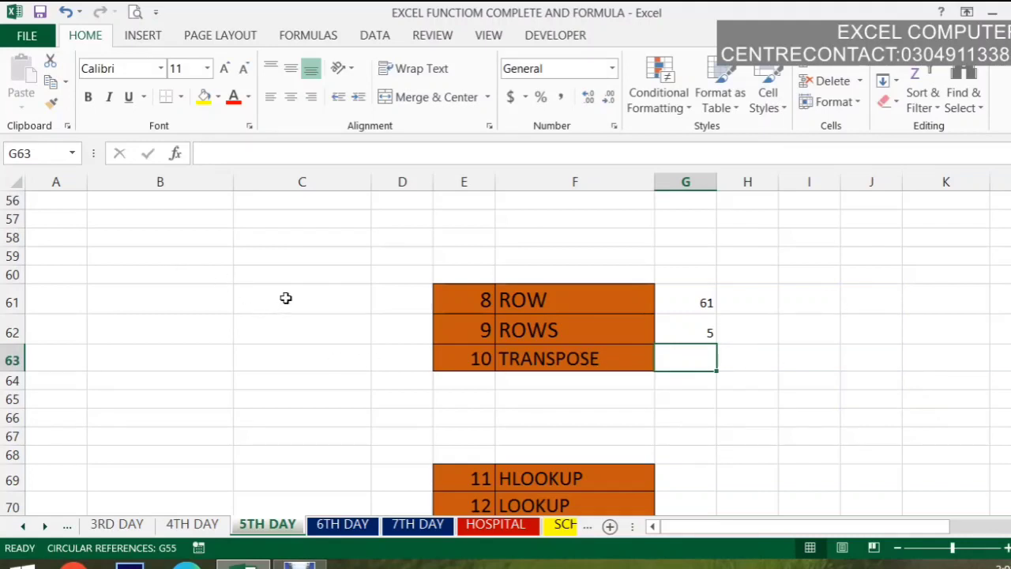
Enter a vertical list of four sample names in cells J57 to J60 as source data for TRANSPOSE
{"action": "left_click", "coordinate": [864, 295]}
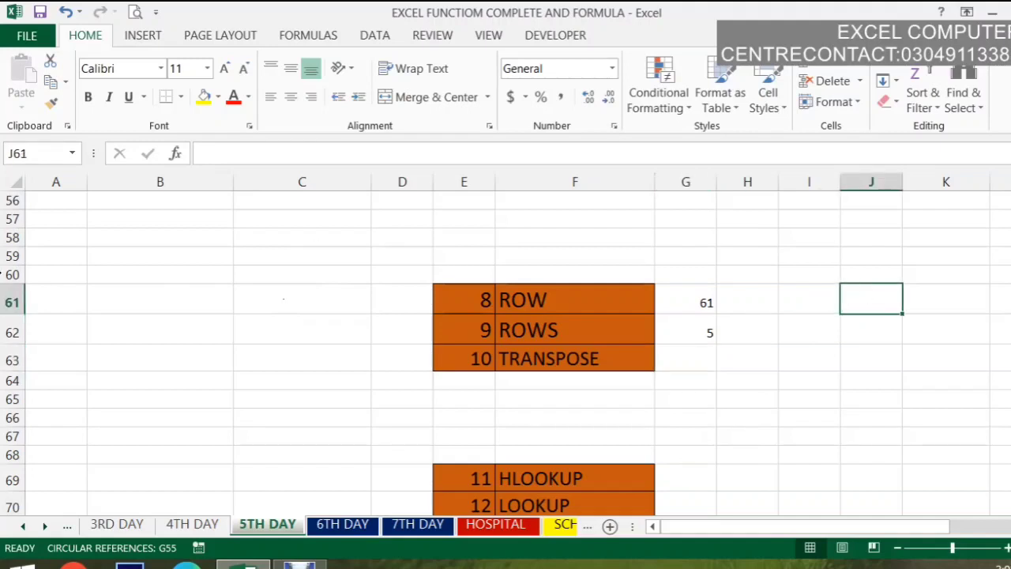
{"action": "left_click", "coordinate": [878, 219]}
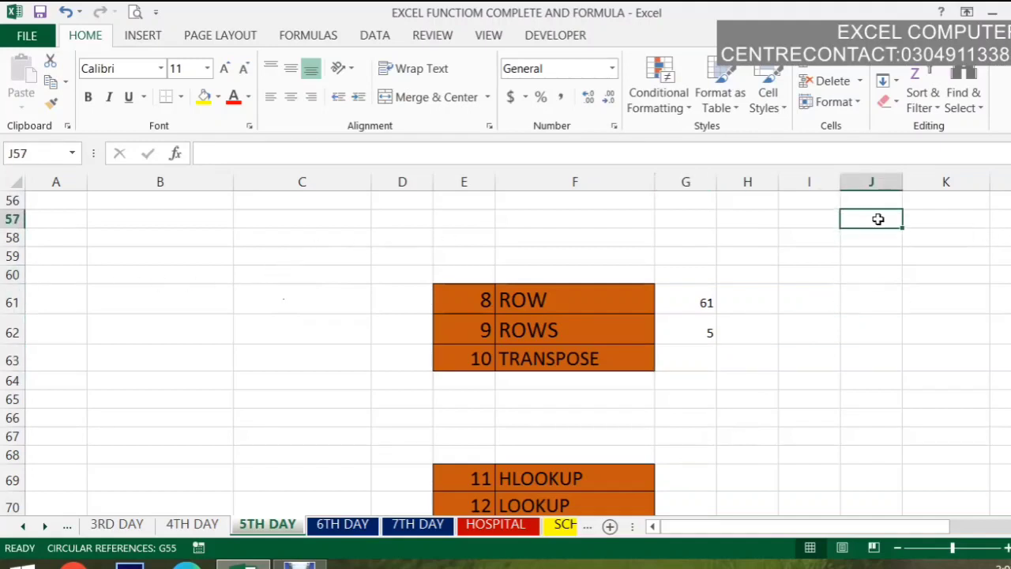
{"action": "type", "text": "khh"}
{"action": "key", "text": "BackSpace"}
{"action": "key", "text": "BackSpace"}
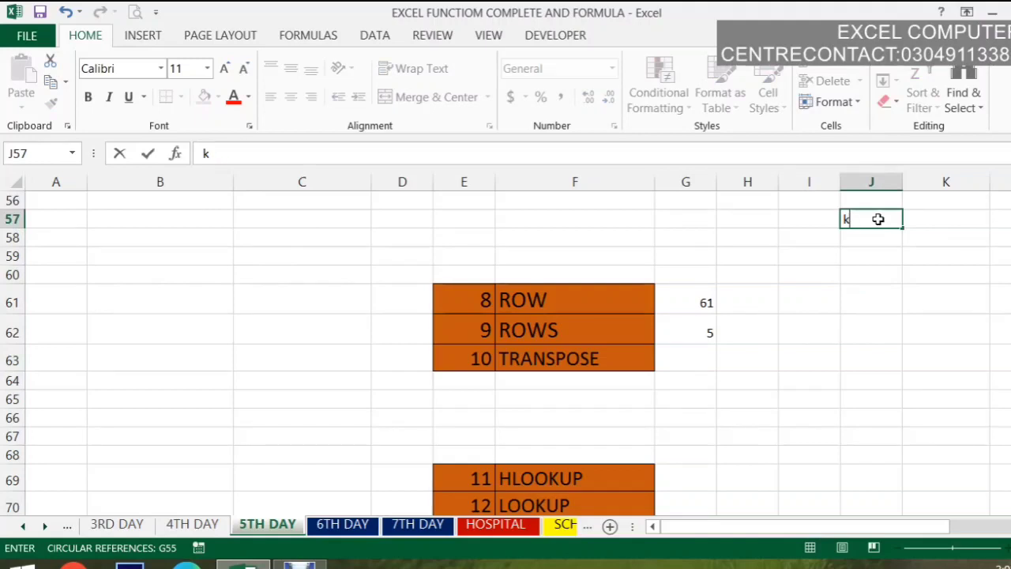
{"action": "type", "text": "han"}
{"action": "key", "text": "Return"}
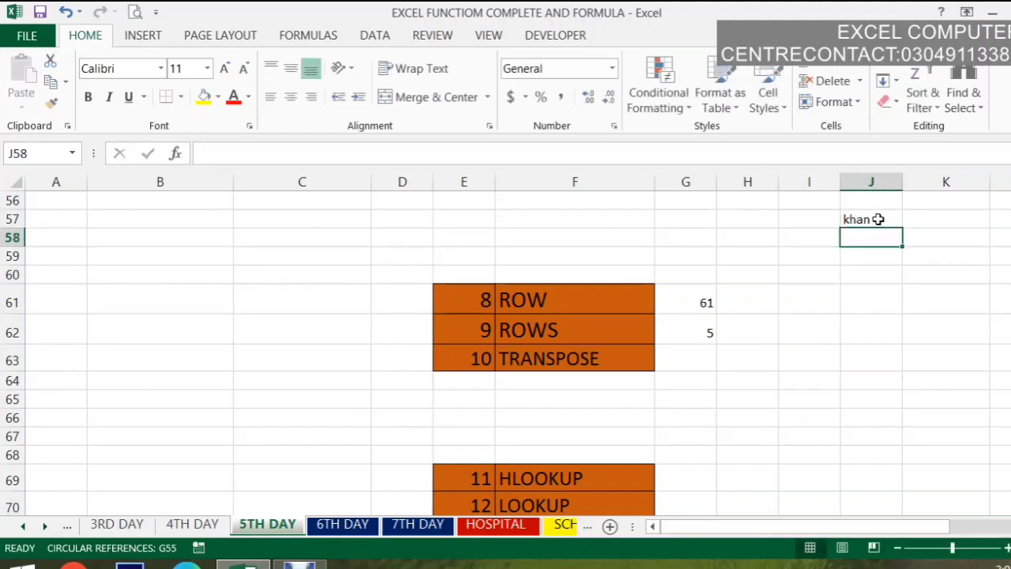
{"action": "type", "text": "jan"}
{"action": "key", "text": "Return"}
{"action": "type", "text": "ahmad"}
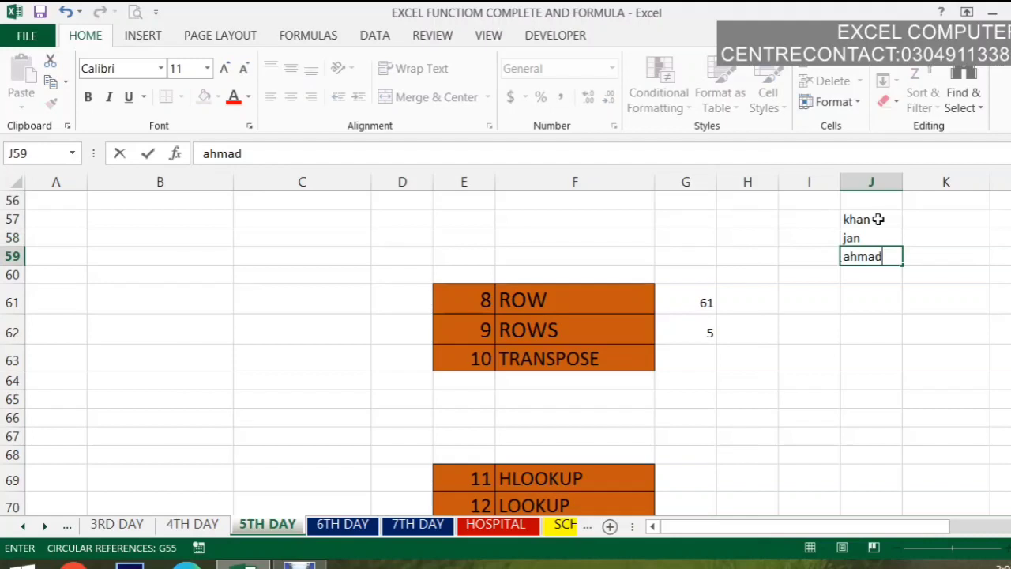
{"action": "key", "text": "Return"}
{"action": "type", "text": "wali"}
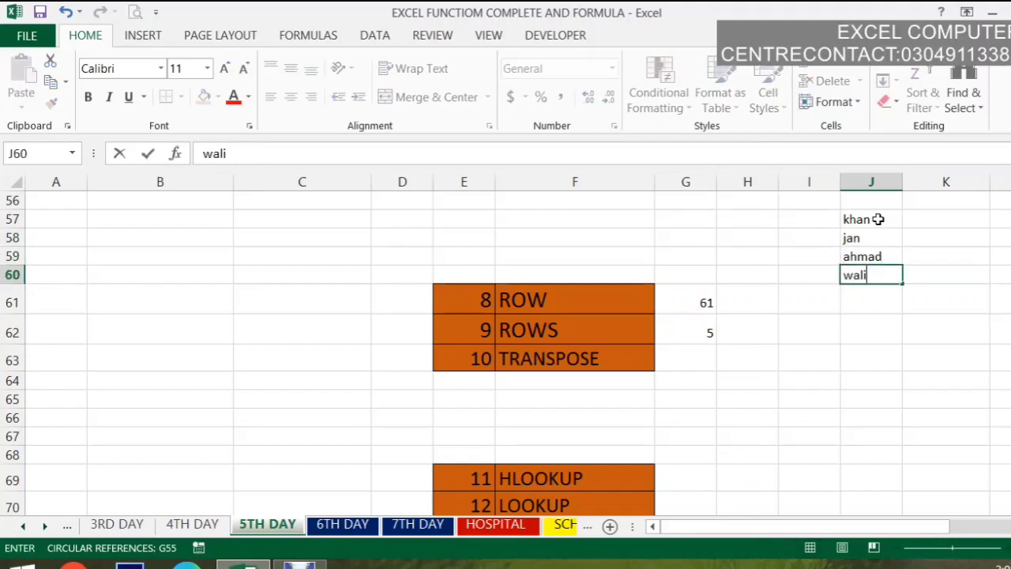
{"action": "left_click", "coordinate": [863, 302]}
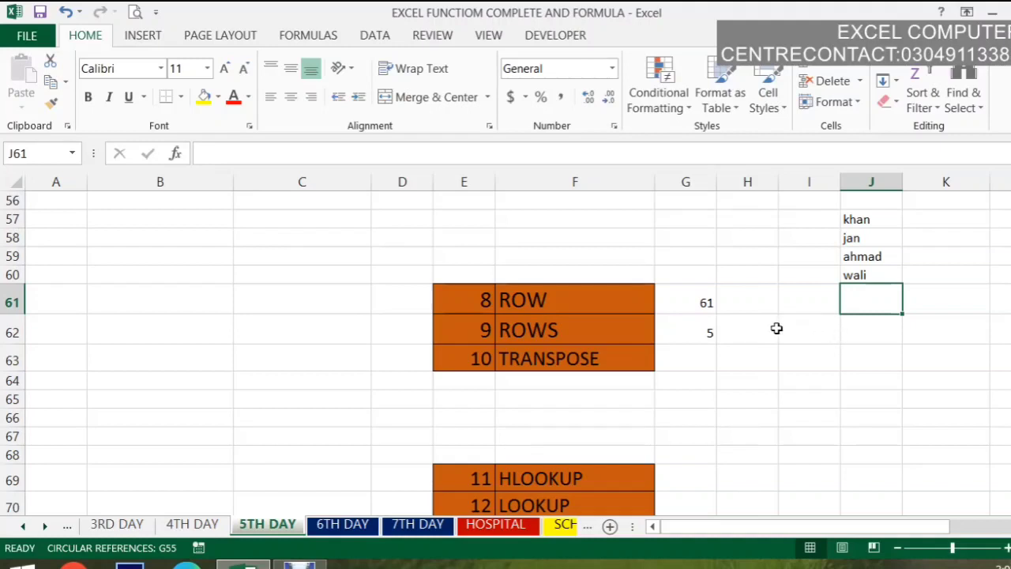
Try =TRANSPOSE(J57:J60) as an array formula across cells H63:K63 and clear it again
{"action": "left_click_drag", "start_coordinate": [761, 354], "coordinate": [924, 358]}
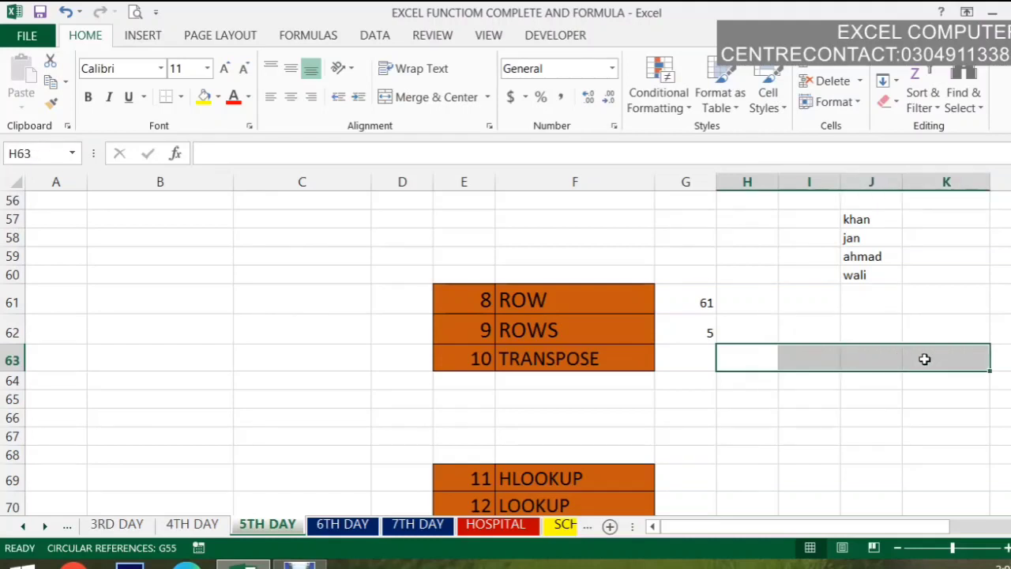
{"action": "type", "text": "="}
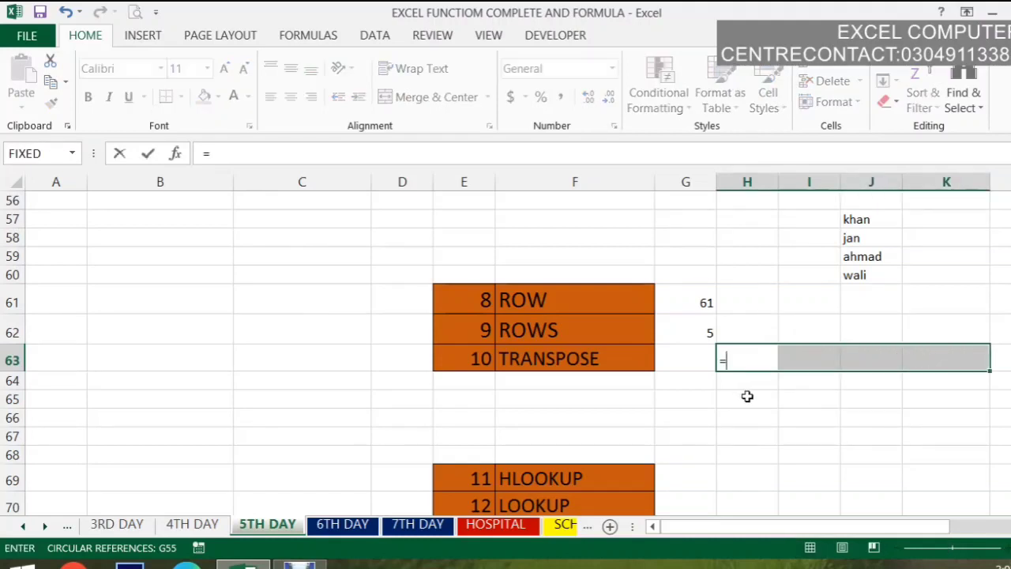
{"action": "type", "text": "tr"}
{"action": "key", "text": "Tab"}
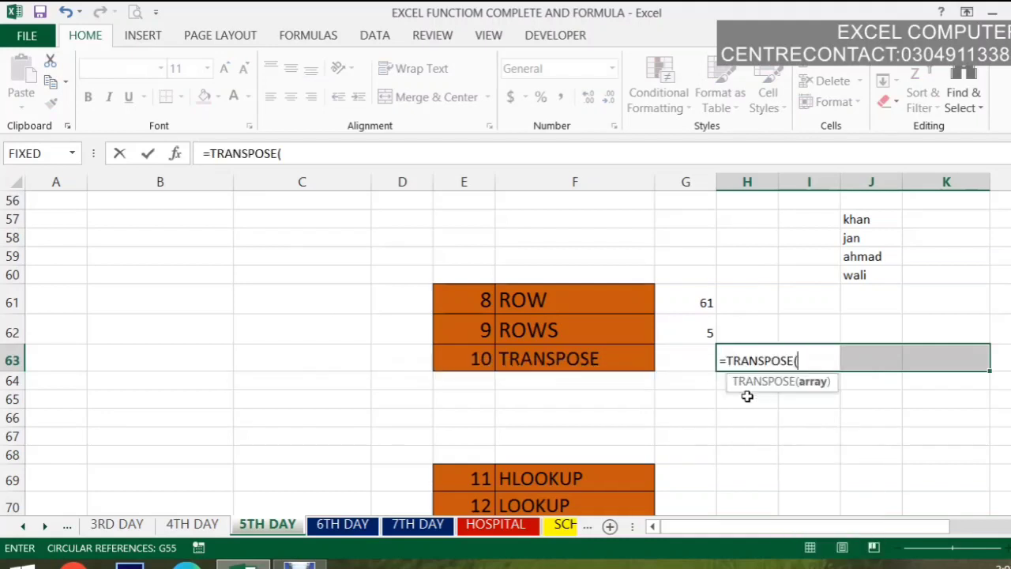
{"action": "left_click_drag", "start_coordinate": [867, 218], "coordinate": [870, 270]}
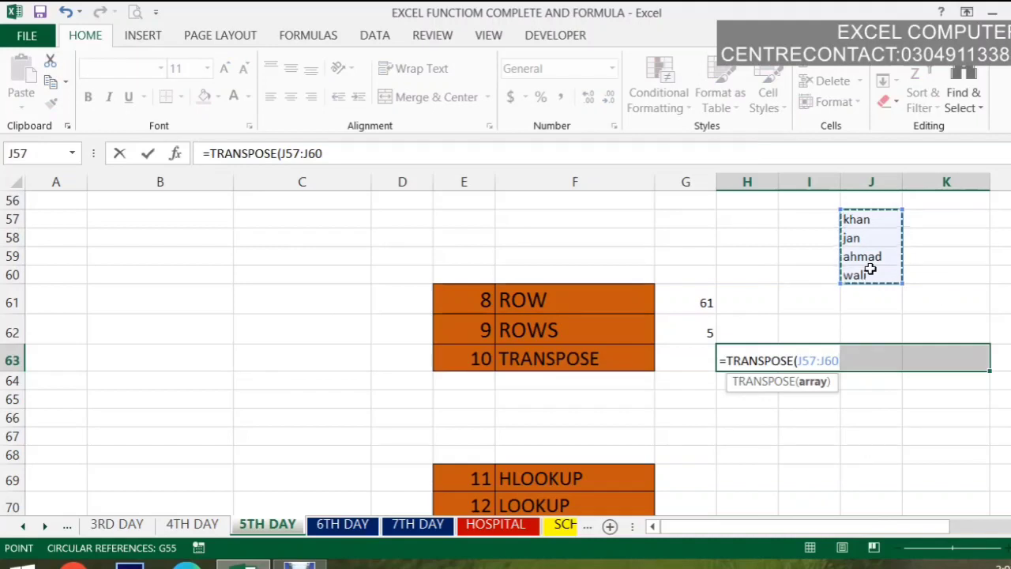
{"action": "type", "text": ")"}
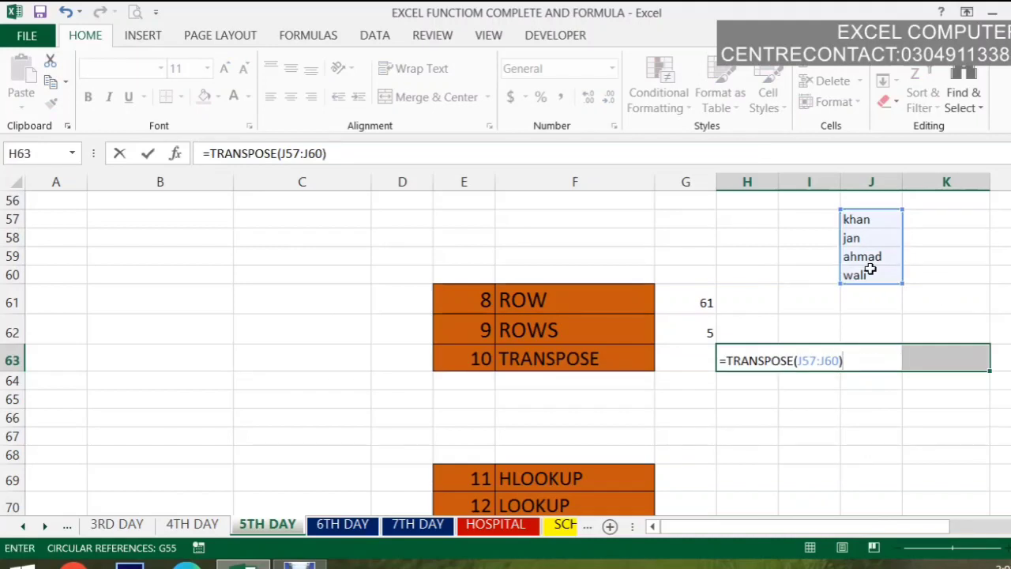
{"action": "key", "text": "ctrl+shift+Return"}
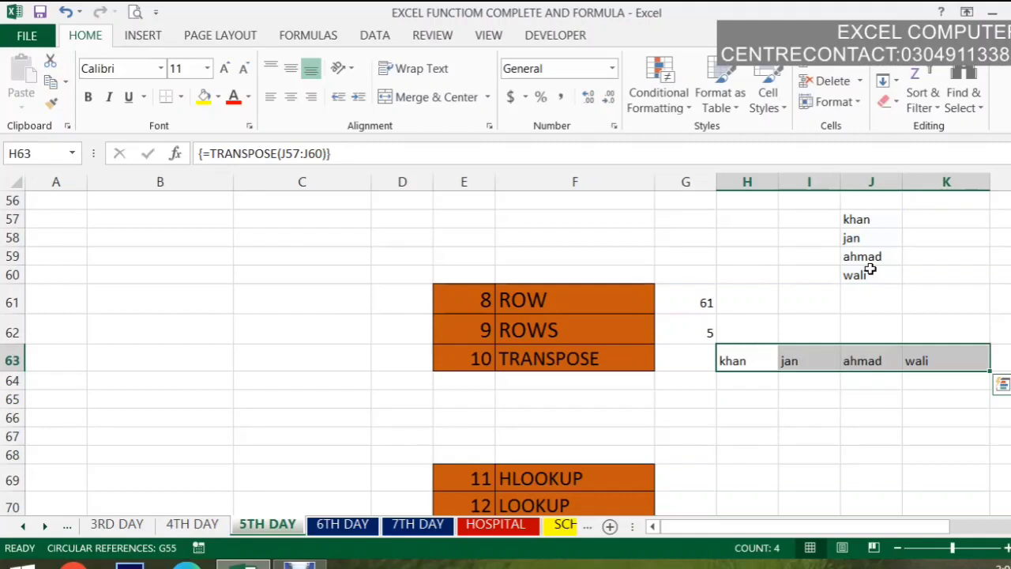
{"action": "key", "text": "Delete"}
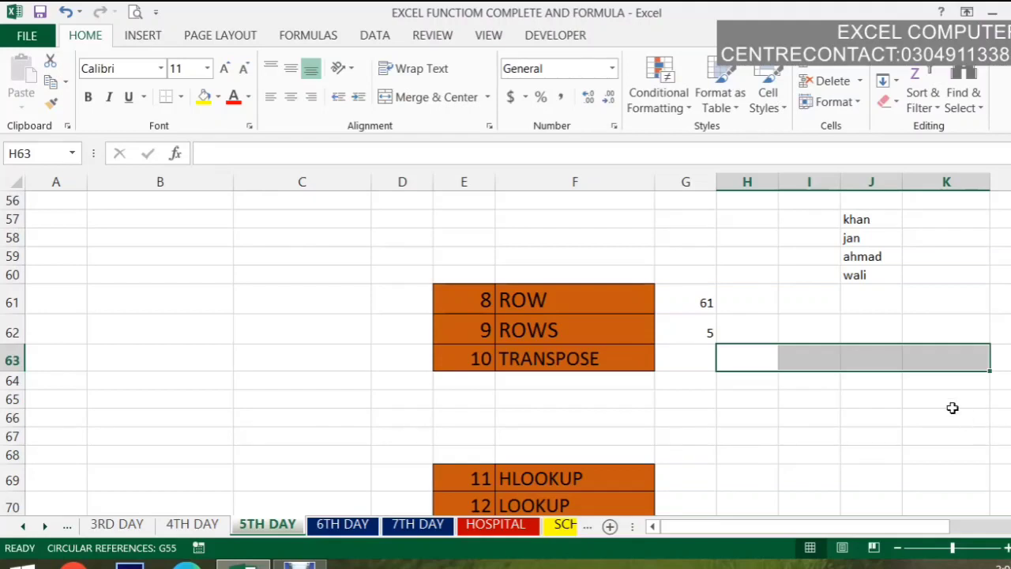
Enter =TRANSPOSE(J57:J60) as an array formula across the selected cells H63:K63 beside the TRANSPOSE heading
{"action": "type", "text": "="}
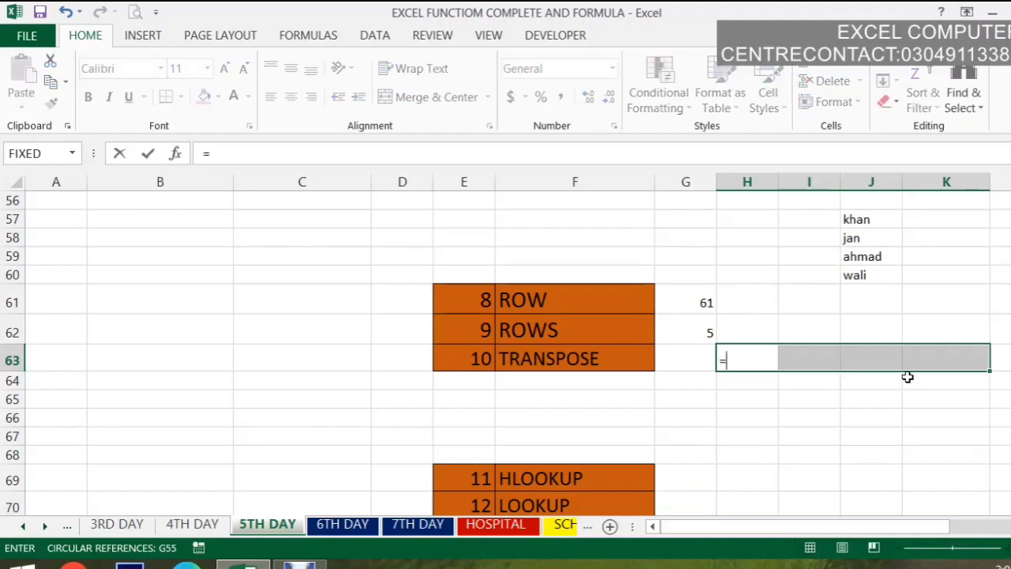
{"action": "type", "text": "tr"}
{"action": "key", "text": "Tab"}
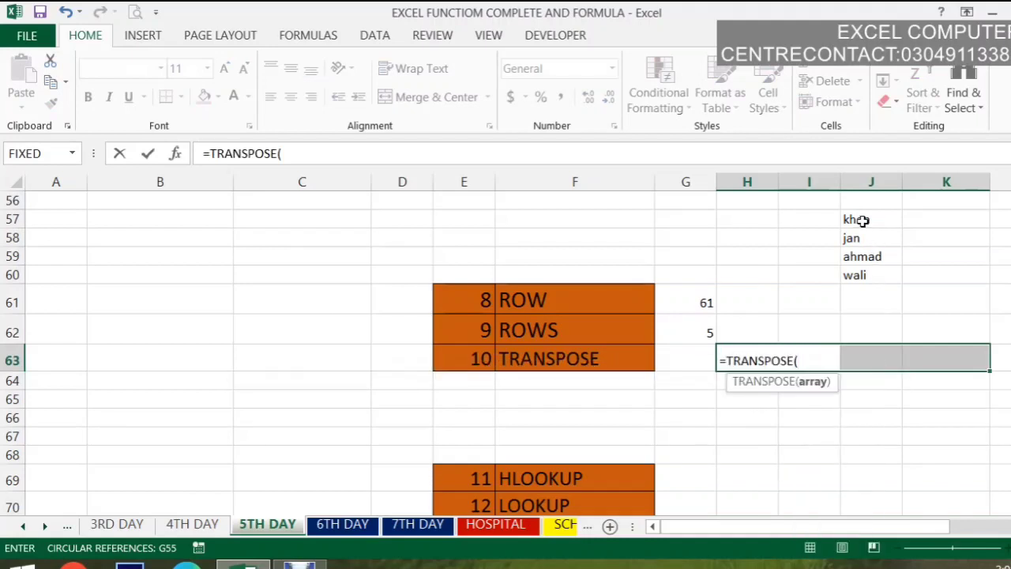
{"action": "left_click_drag", "start_coordinate": [864, 219], "coordinate": [866, 275]}
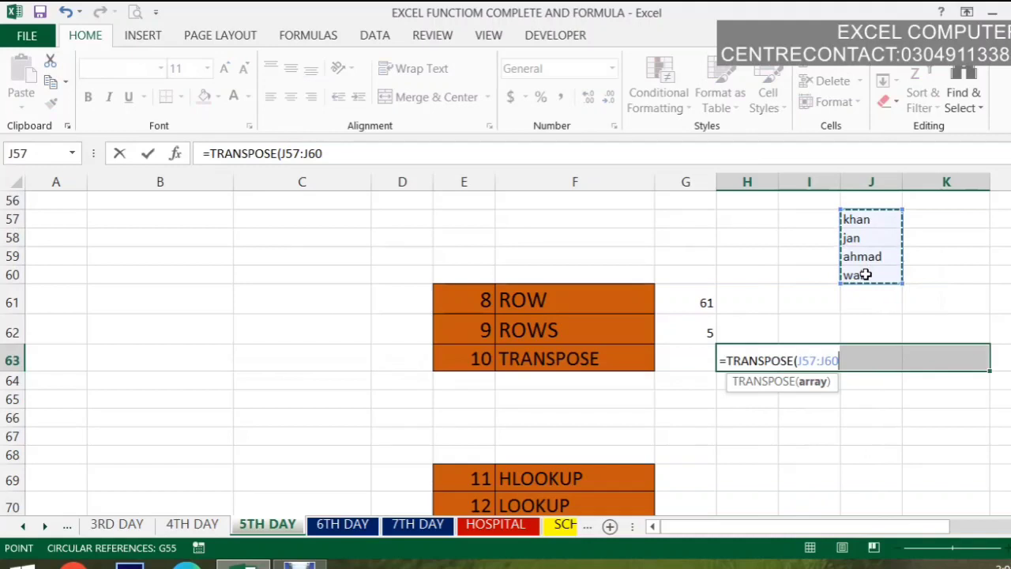
{"action": "type", "text": ")"}
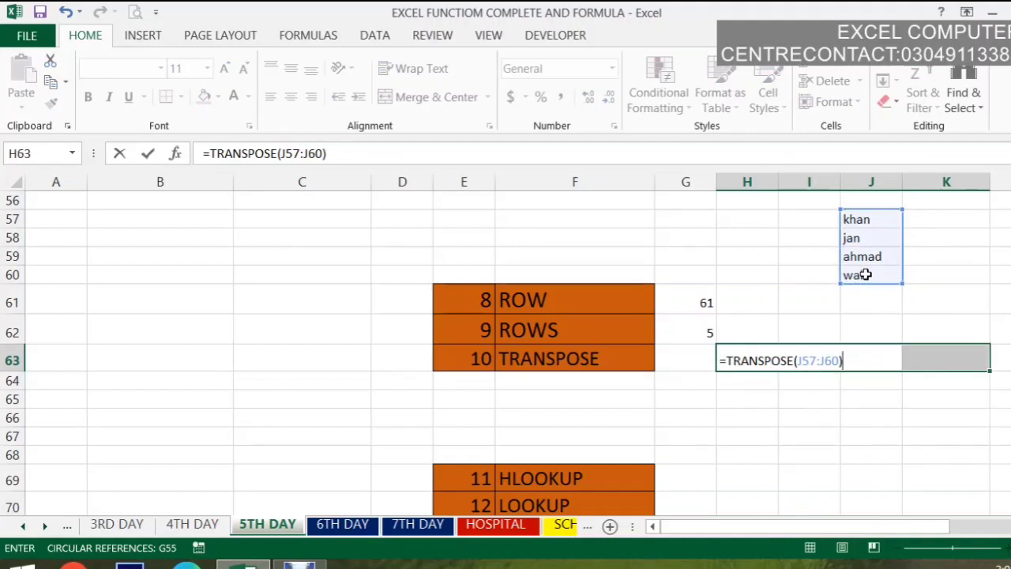
{"action": "key", "text": "ctrl+shift+Return"}
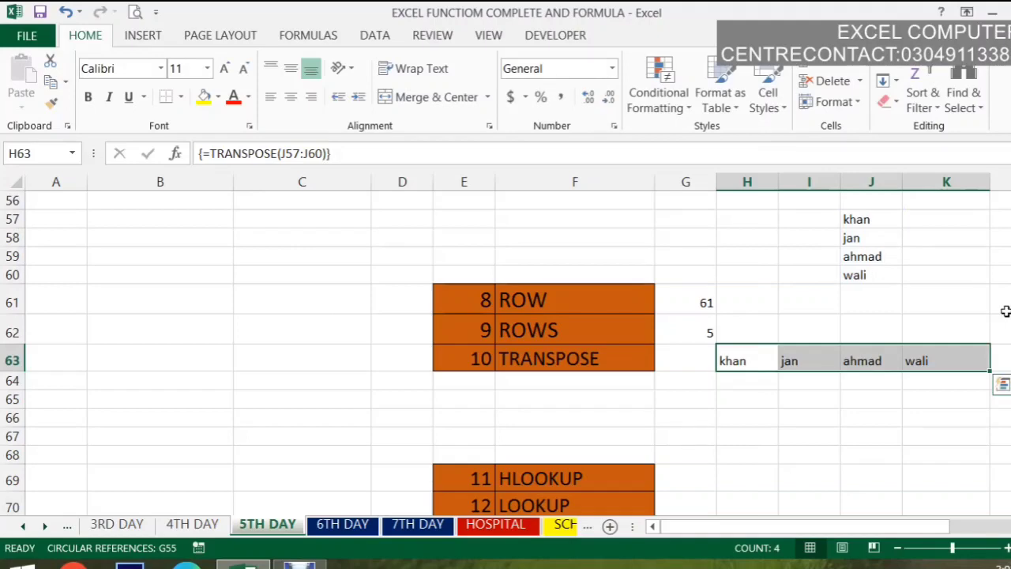
{"action": "scroll", "coordinate": [988, 372], "scroll_direction": "up", "scroll_amount": 9}
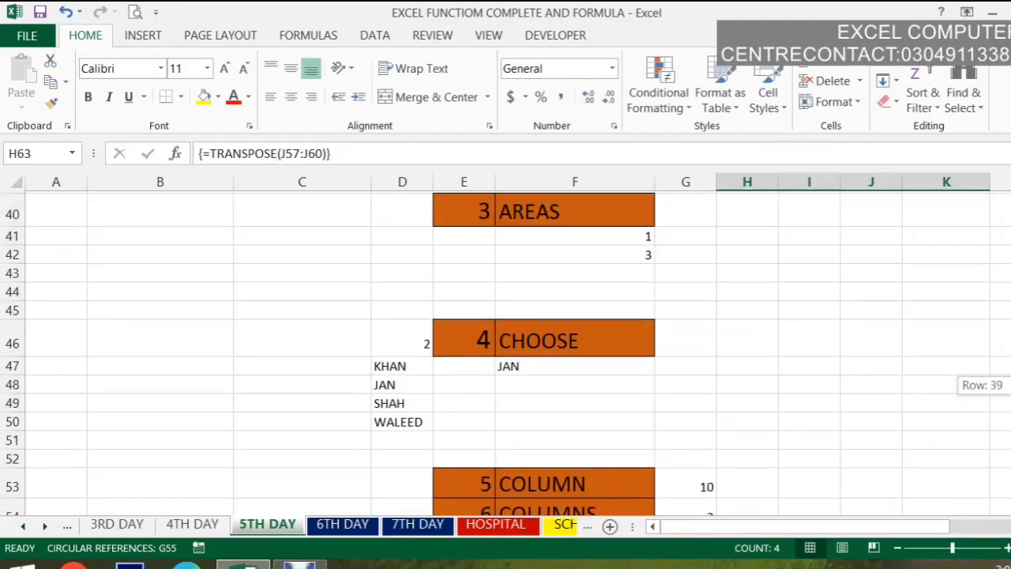
{"action": "scroll", "coordinate": [987, 384], "scroll_direction": "down", "scroll_amount": 4}
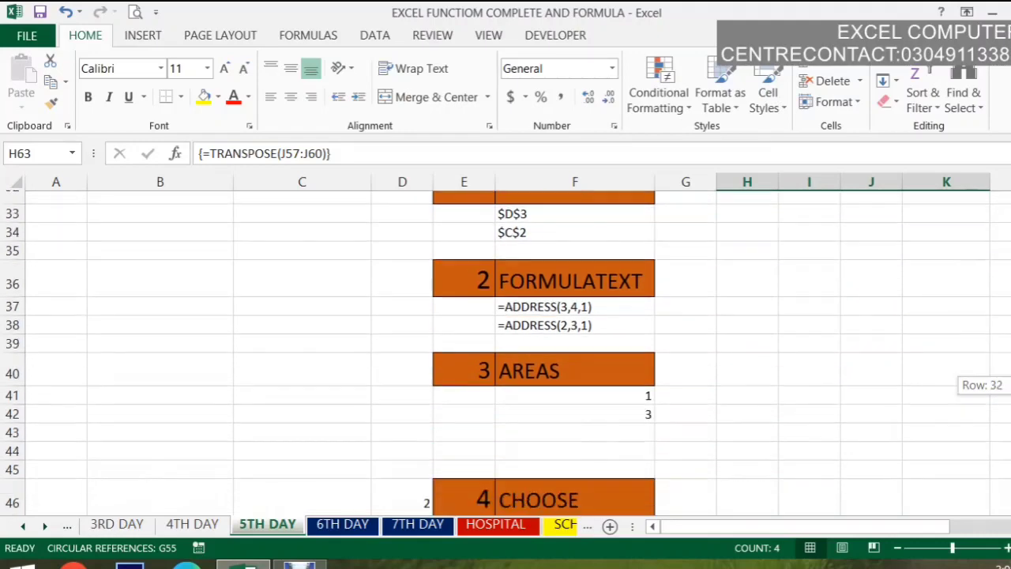
{"action": "scroll", "coordinate": [988, 385], "scroll_direction": "down", "scroll_amount": 4}
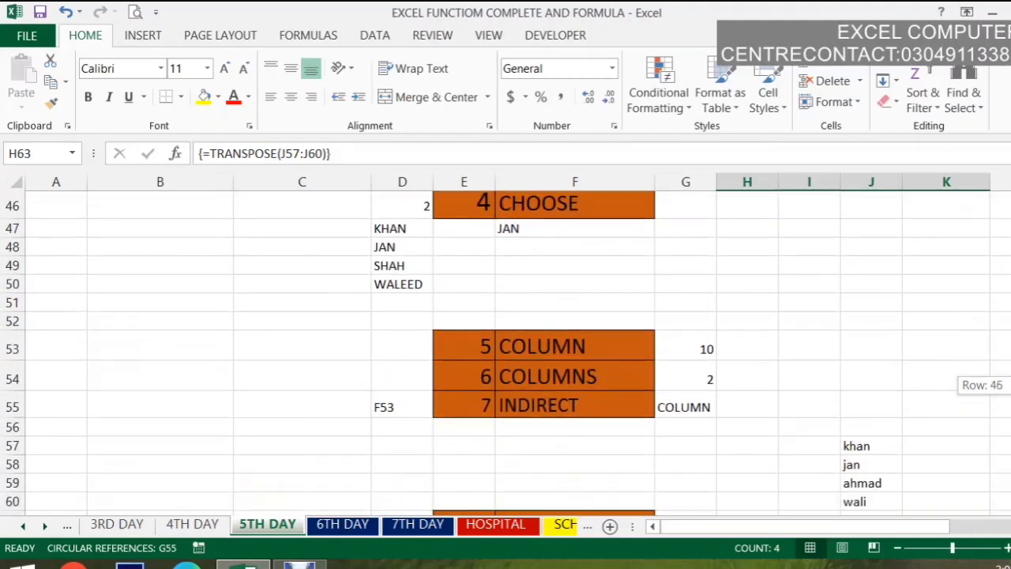
{"action": "scroll", "coordinate": [988, 385], "scroll_direction": "down", "scroll_amount": 2}
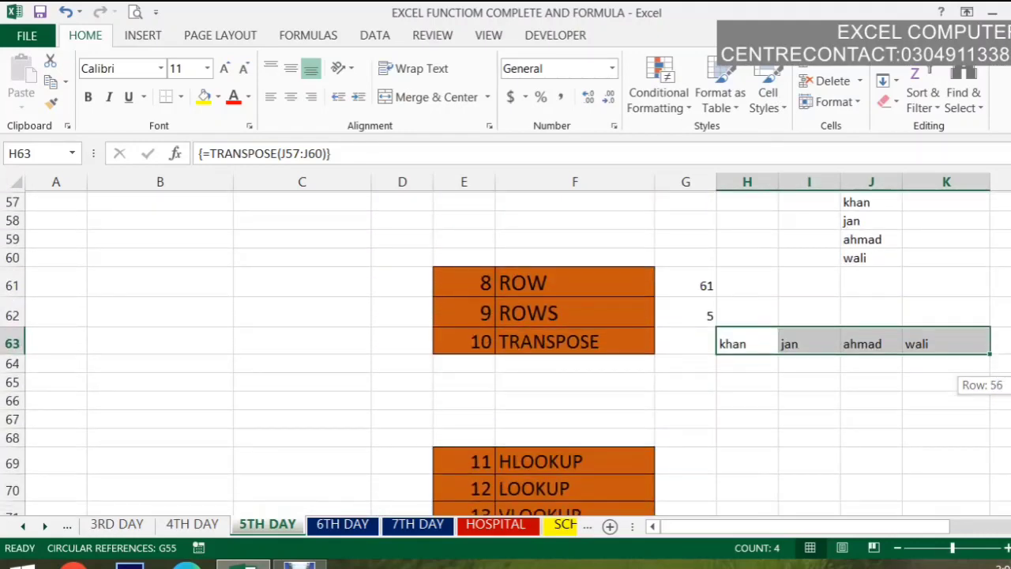